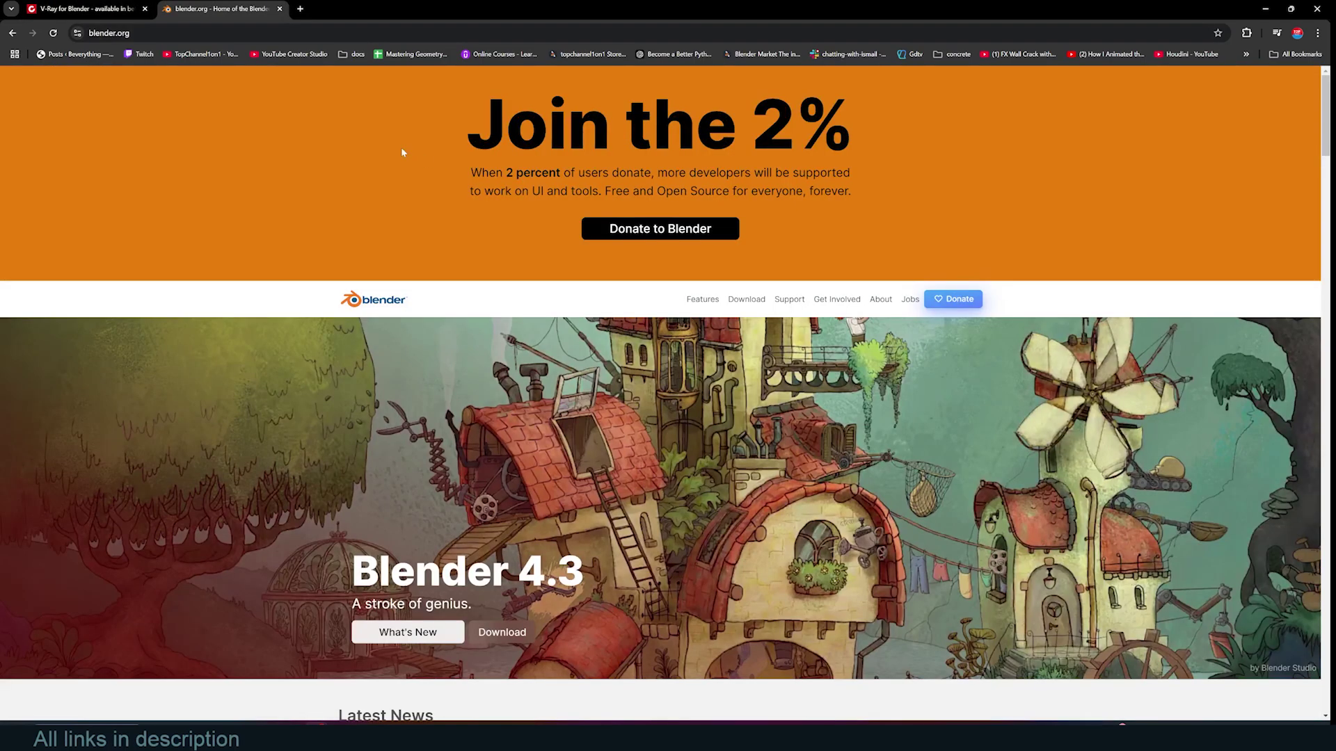
# Browse blender.org Download > LTS to the Blender 4.2 LTS links, then return to the V-Ray for Blender tab.
pyautogui.click(747, 299)
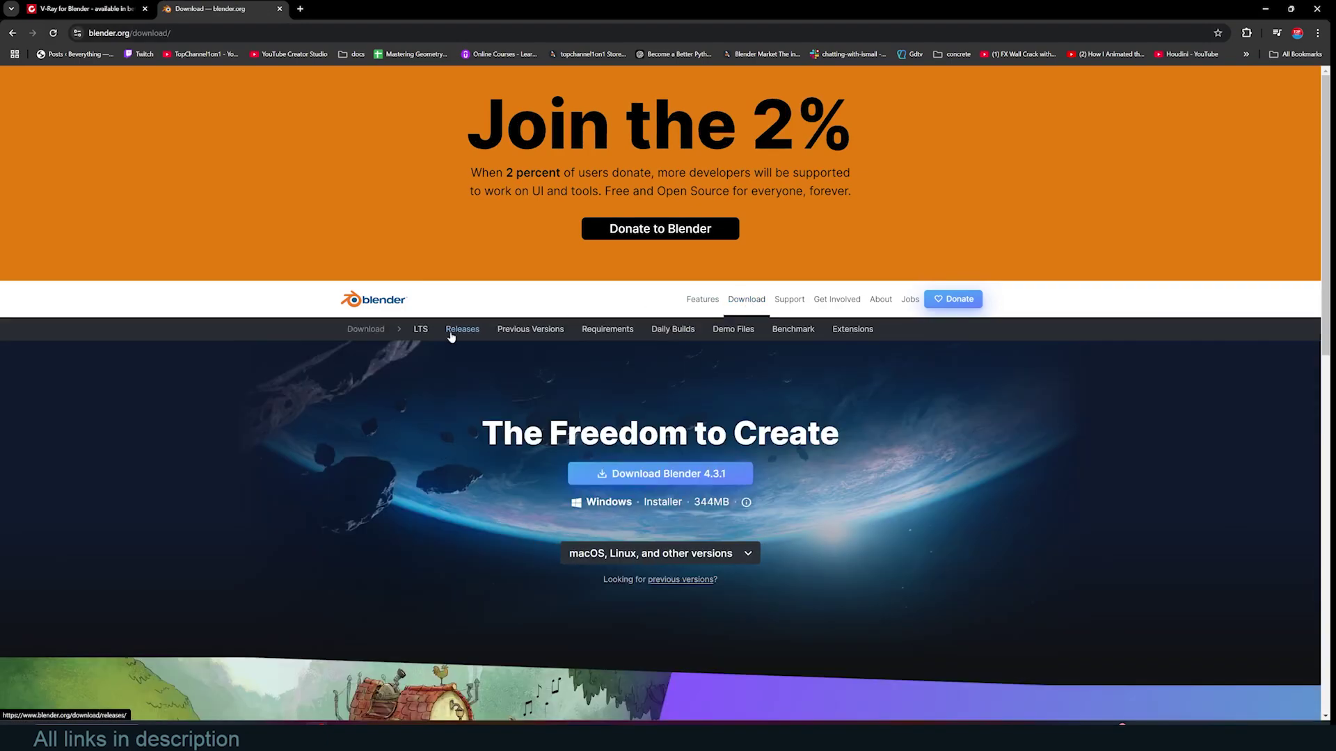
pyautogui.click(423, 332)
pyautogui.scroll(-3, 476, 517)
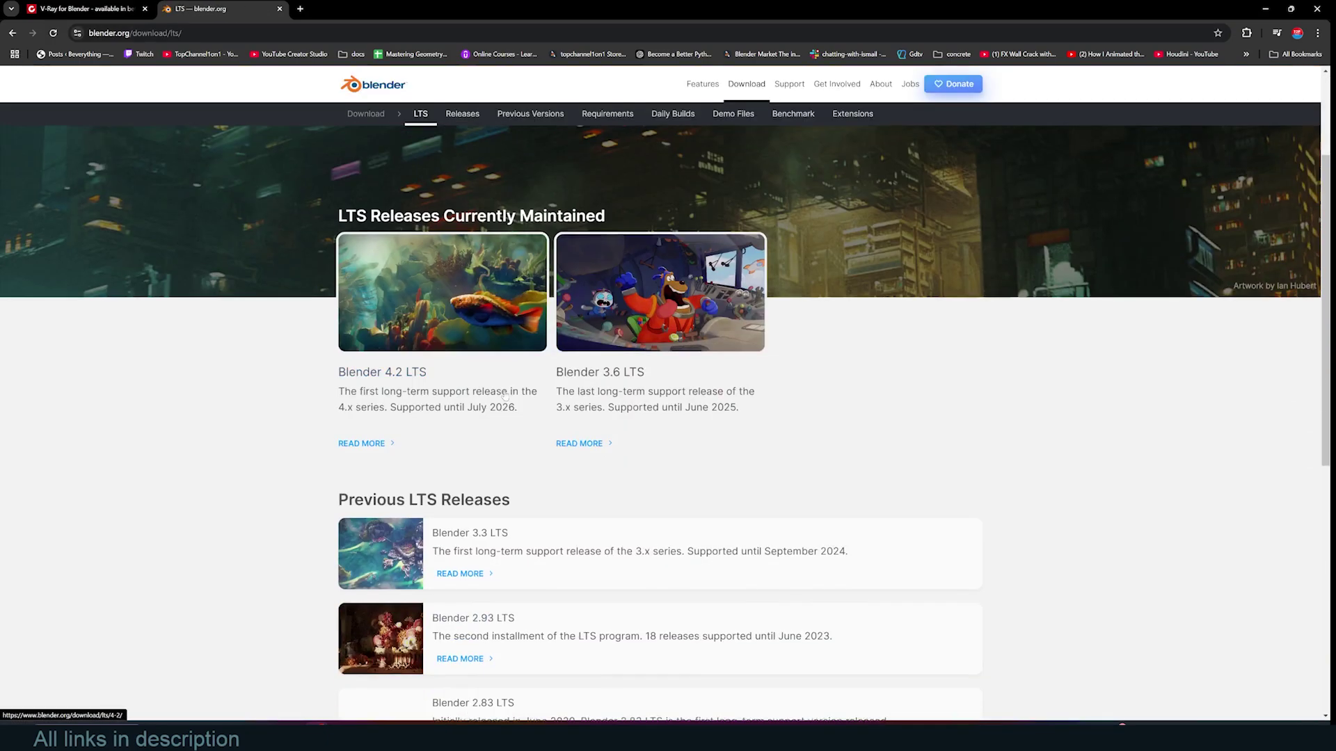
pyautogui.scroll(2, 476, 517)
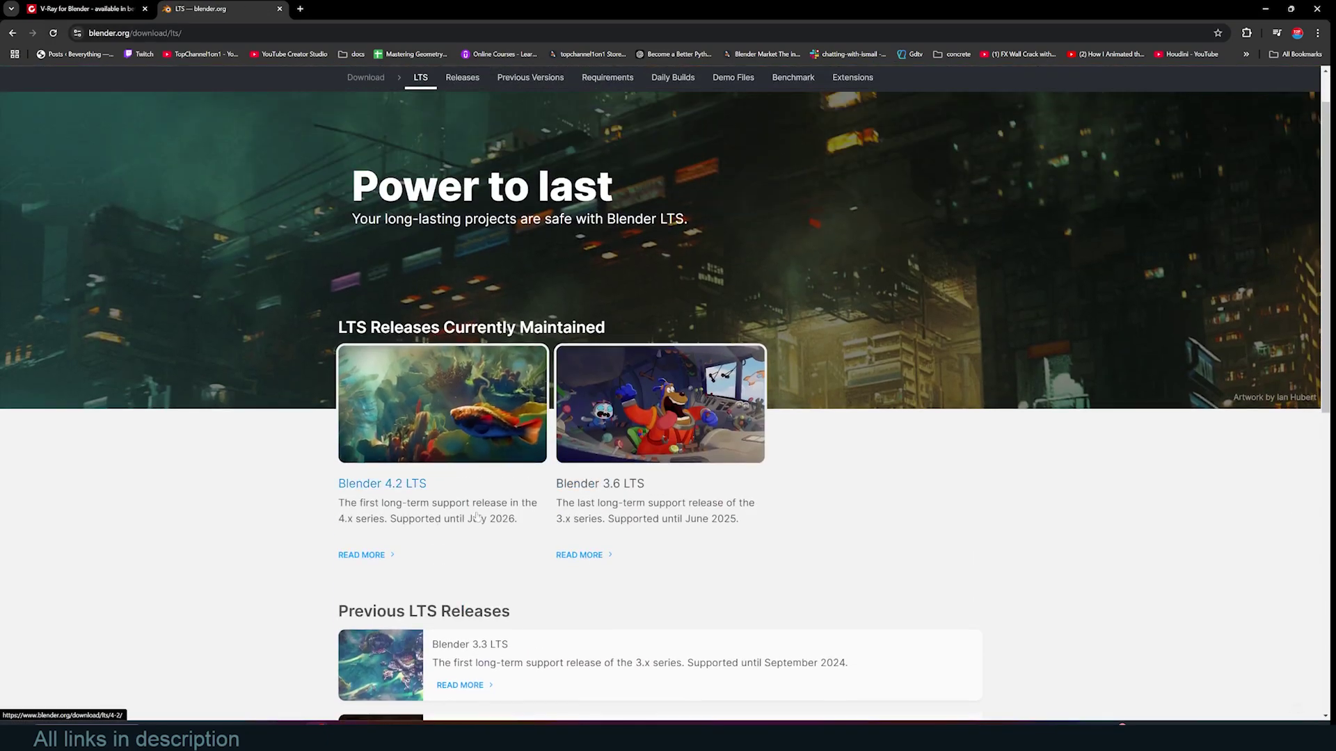
pyautogui.click(404, 492)
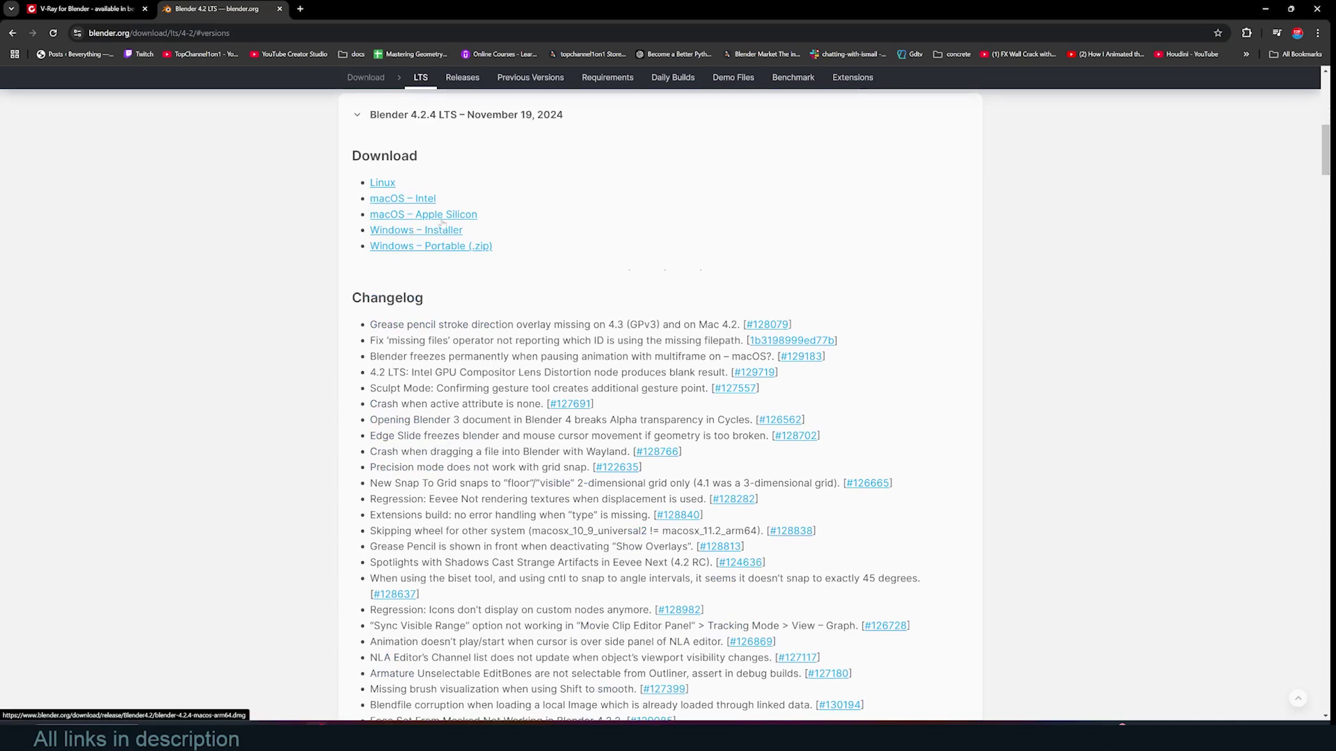
pyautogui.hotkey('ctrl', 'shift', 'Tab')
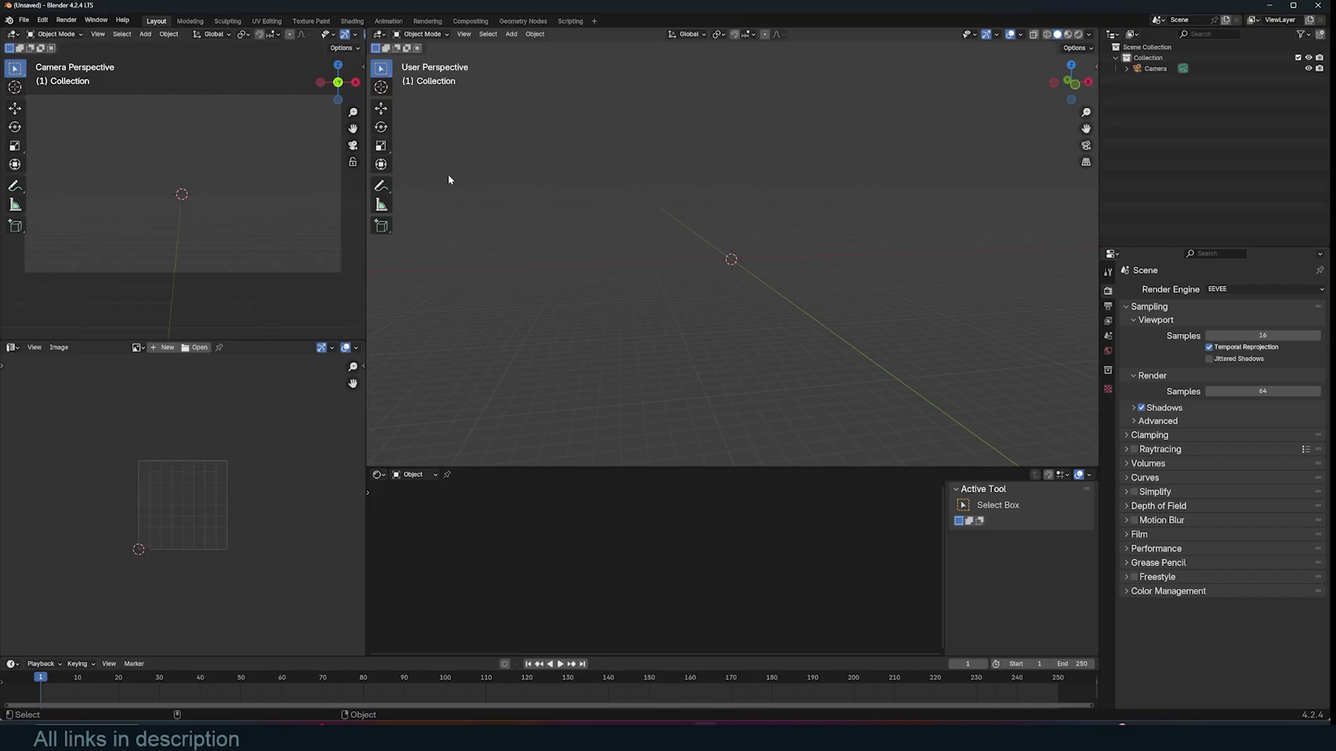
# Open Preferences > Add-ons and filter by 'v-' to show the enabled V-Ray For Blender 7.00.10 add-on.
pyautogui.click(42, 20)
pyautogui.click(70, 157)
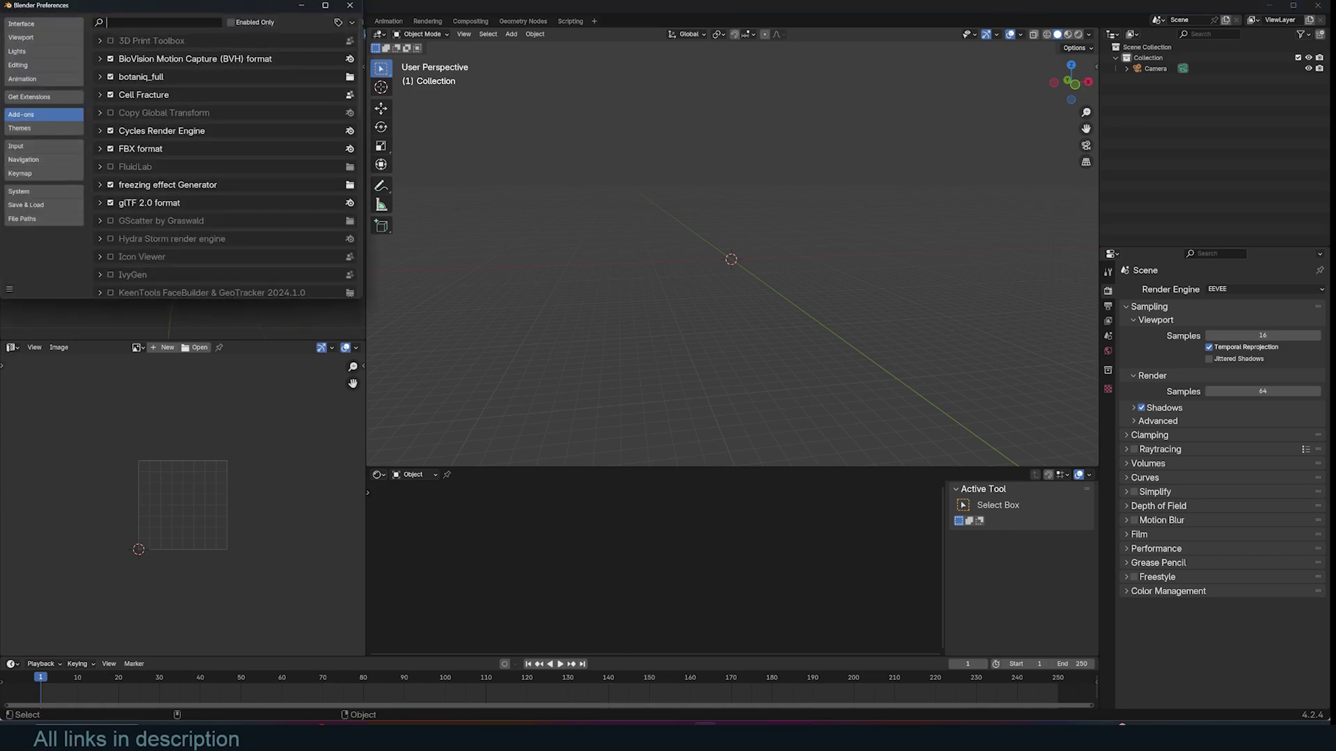
pyautogui.write('v')
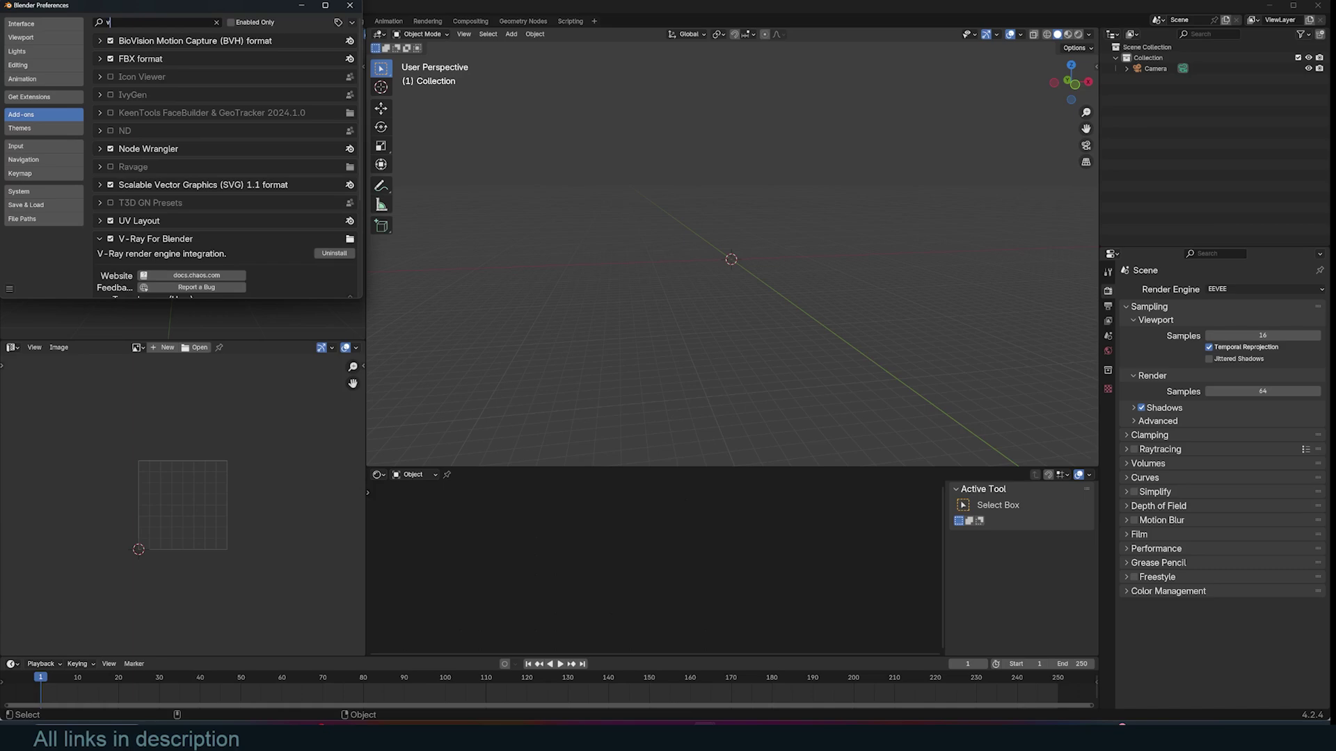
pyautogui.write('ra')
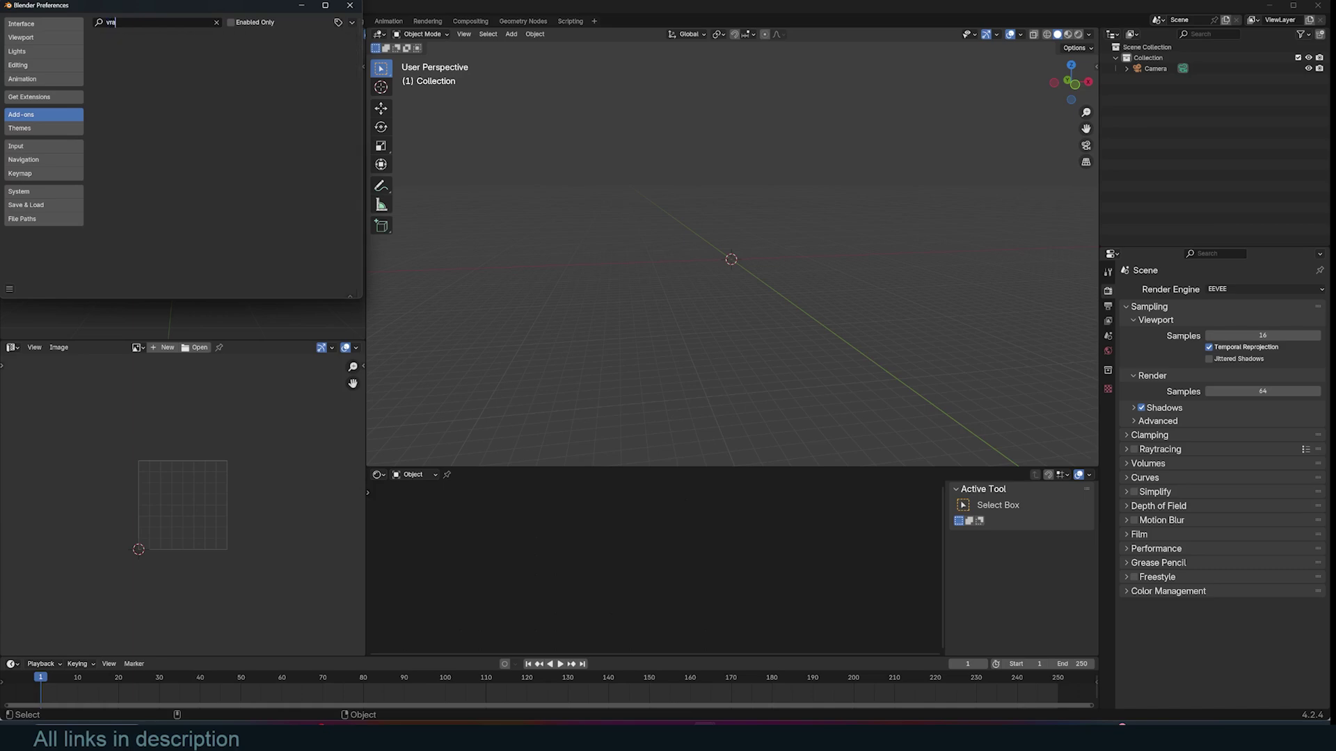
pyautogui.press('BackSpace')
pyautogui.press('BackSpace')
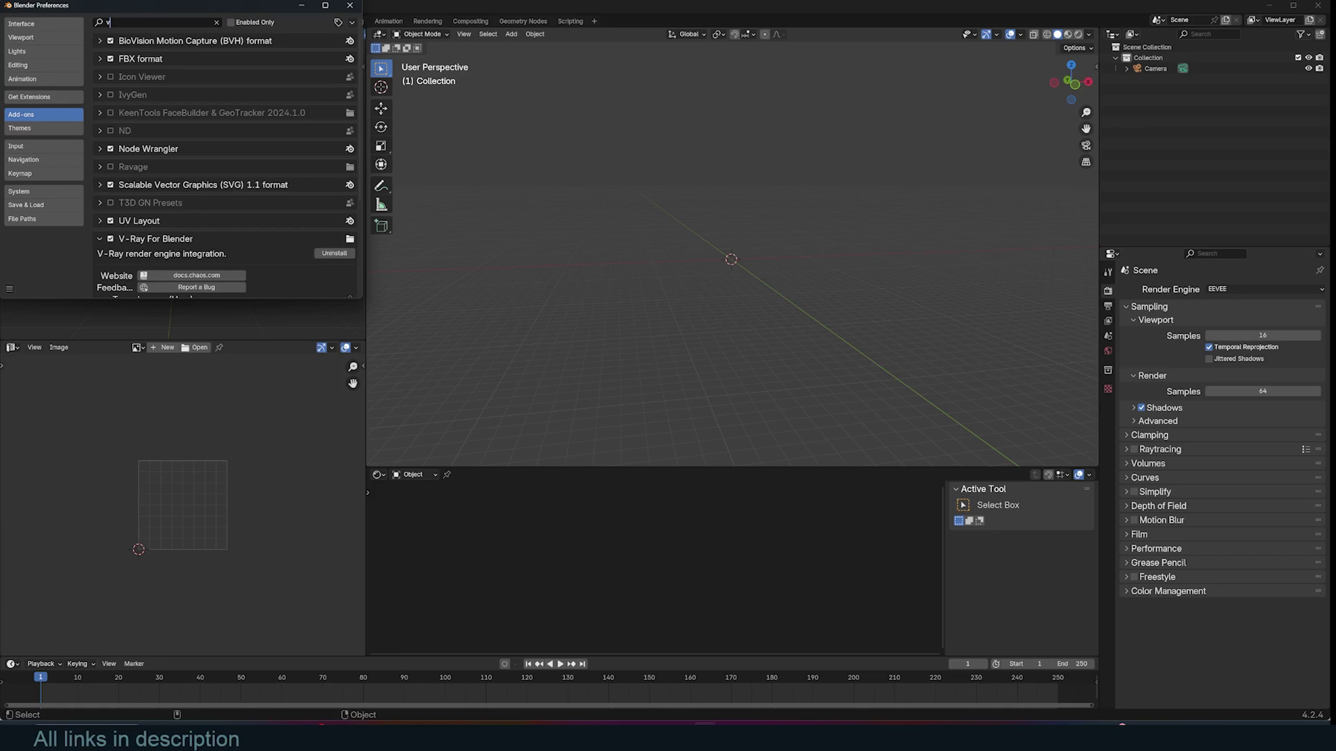
pyautogui.write('-')
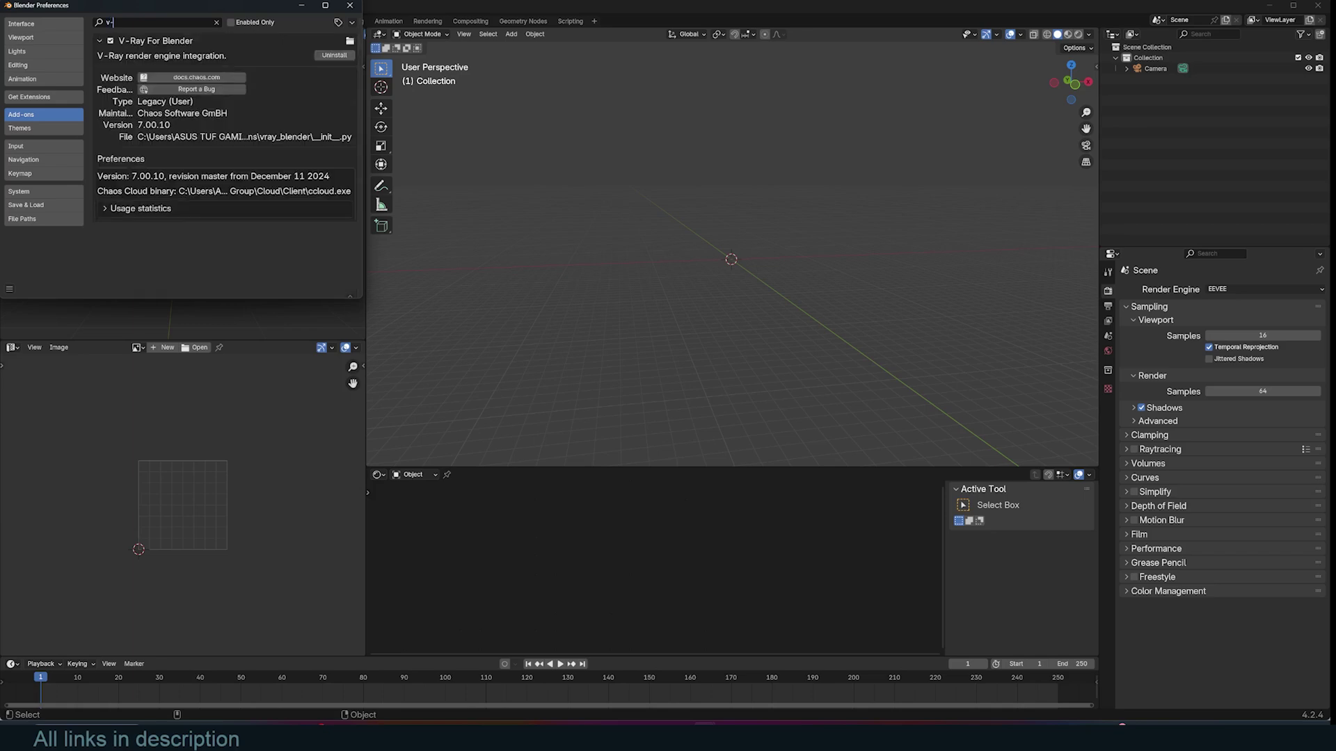
# Close Preferences and switch the scene's render engine to V-Ray.
pyautogui.click(350, 5)
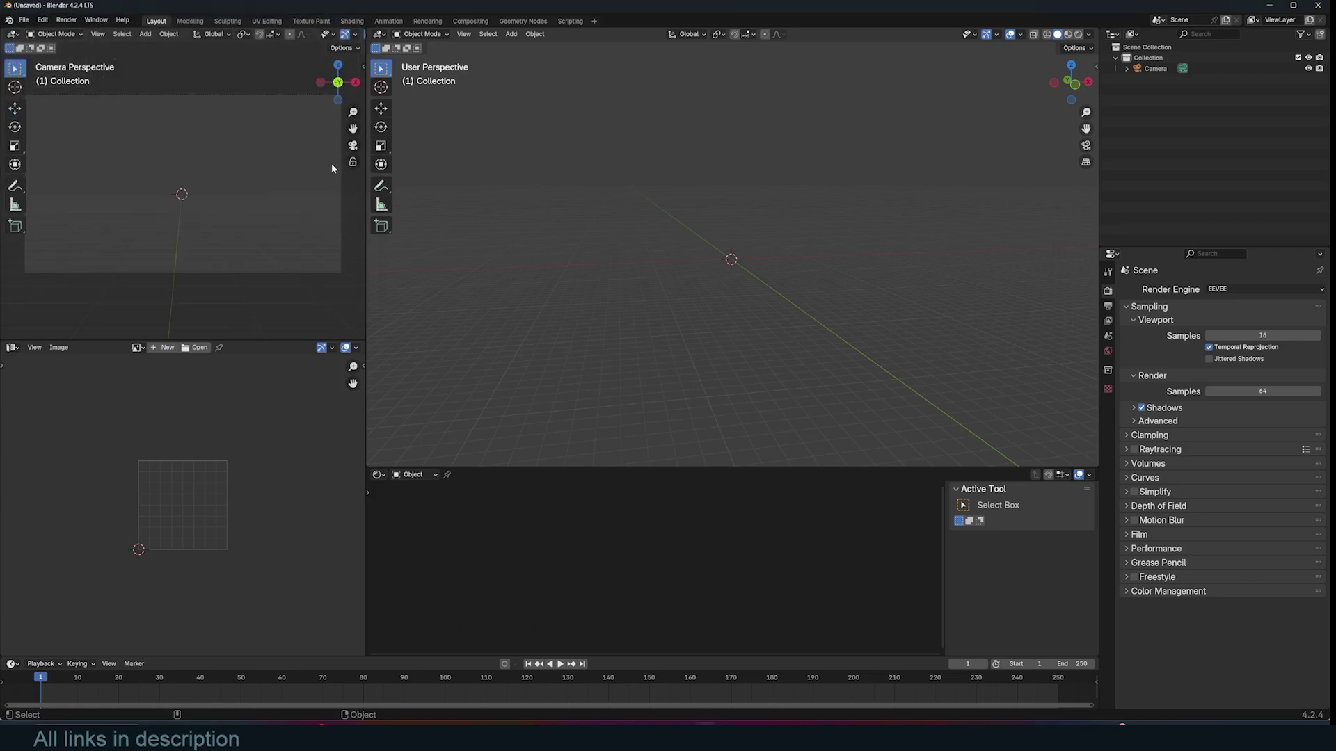
pyautogui.click(1214, 291)
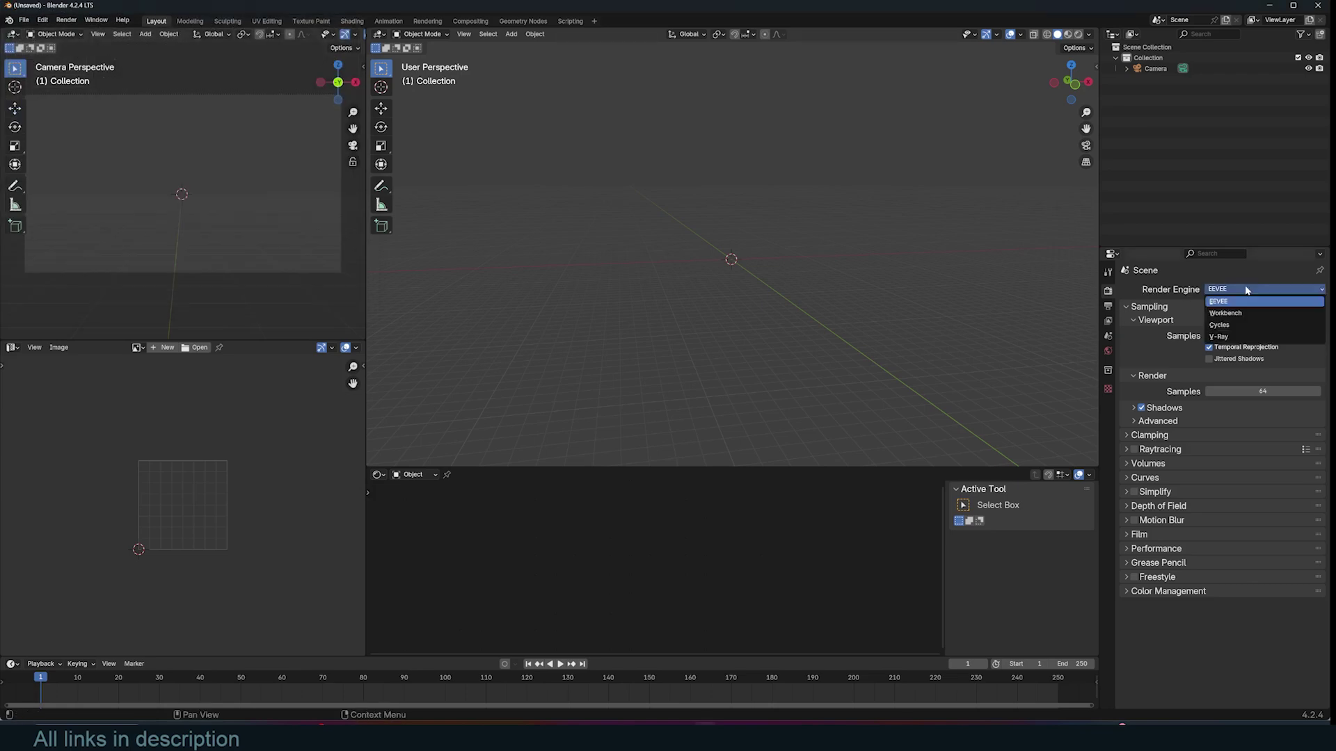
pyautogui.click(1228, 338)
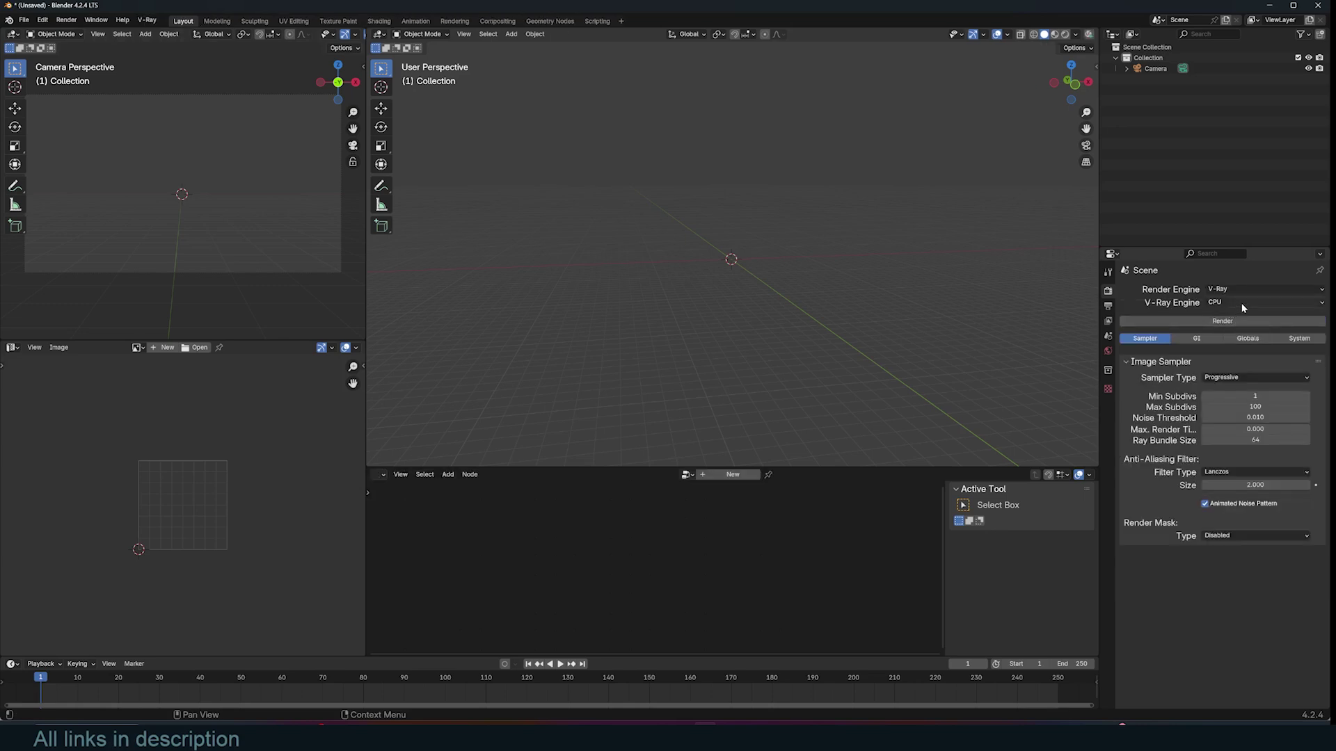
# Set the V-Ray engine to GPU with the RTX device, then run and close an interactive test render.
pyautogui.click(1242, 302)
pyautogui.click(1243, 327)
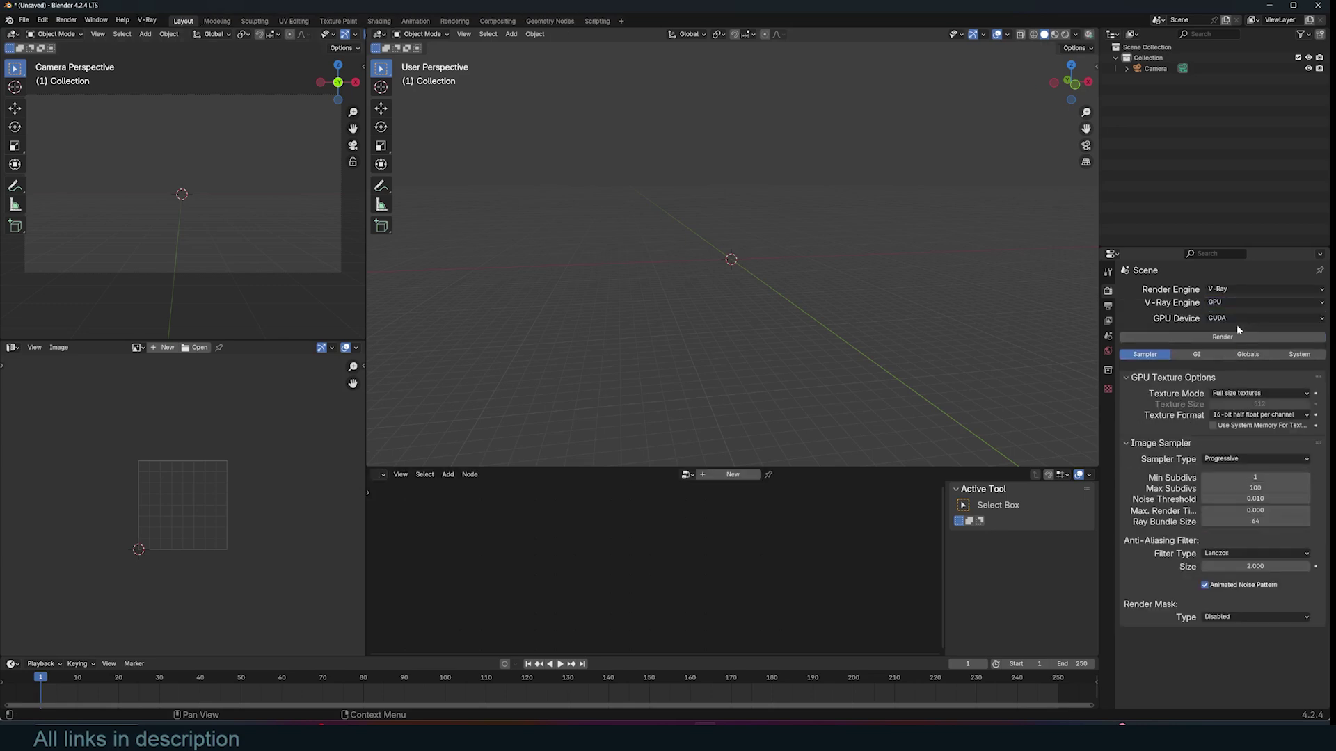
pyautogui.click(1241, 317)
pyautogui.click(1242, 329)
pyautogui.click(1090, 35)
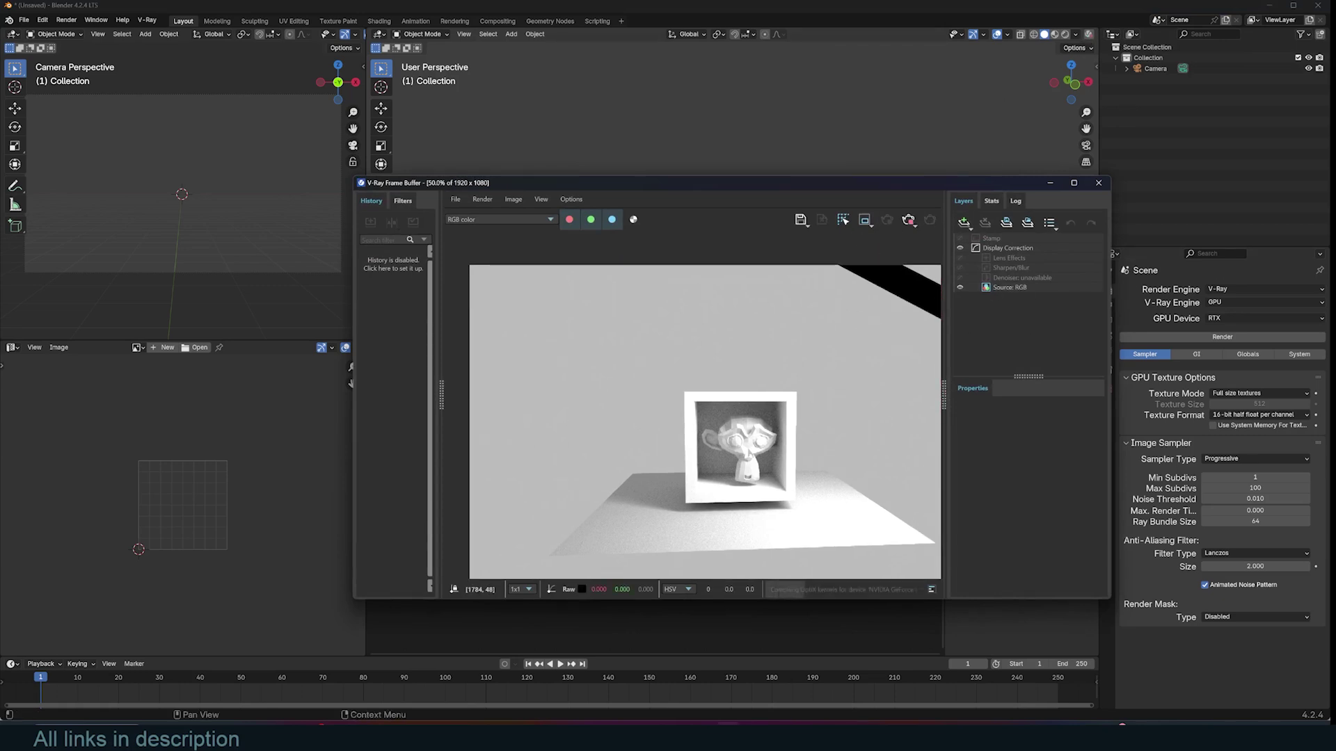
pyautogui.click(1098, 182)
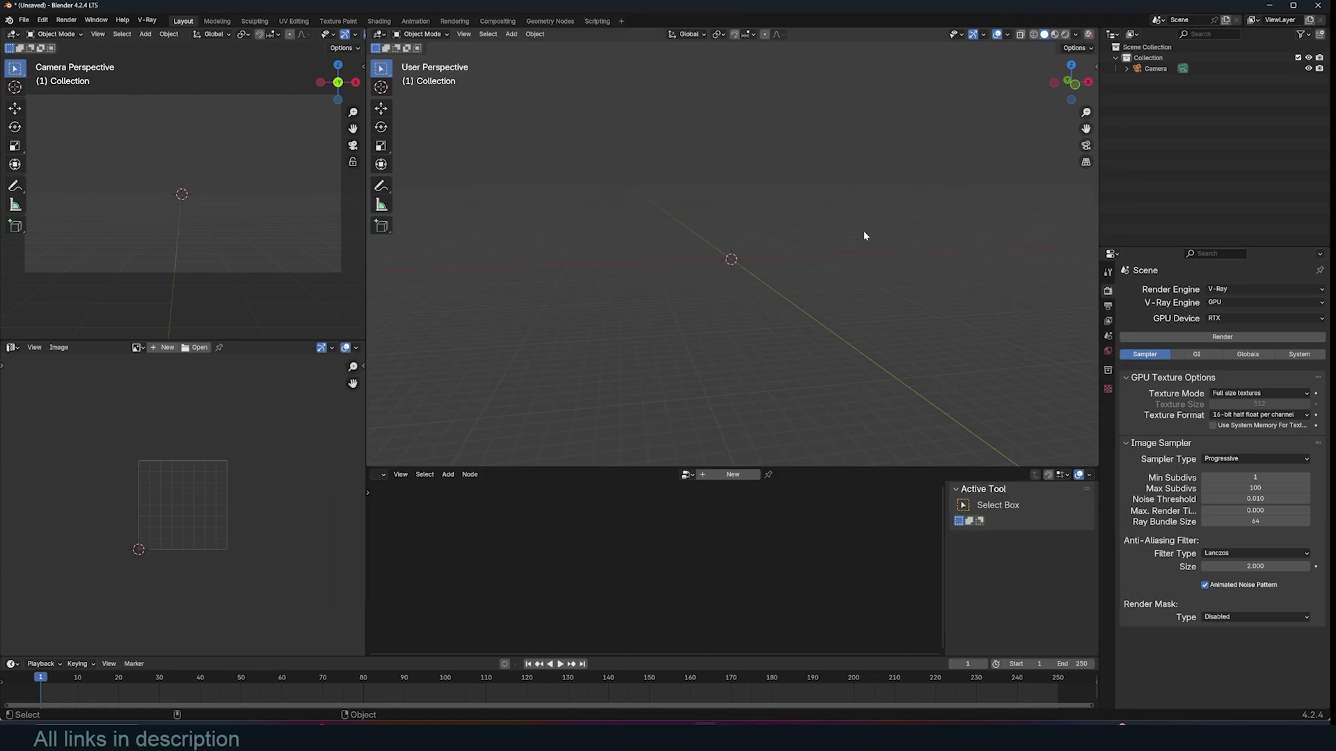
# Add a ground plane and scale it by 10.
pyautogui.hotkey('shift', 'a')
pyautogui.click(830, 240)
pyautogui.write('s10')
pyautogui.press('Return')
# Add a cube on the plane and scale it up.
pyautogui.hotkey('shift', 'a')
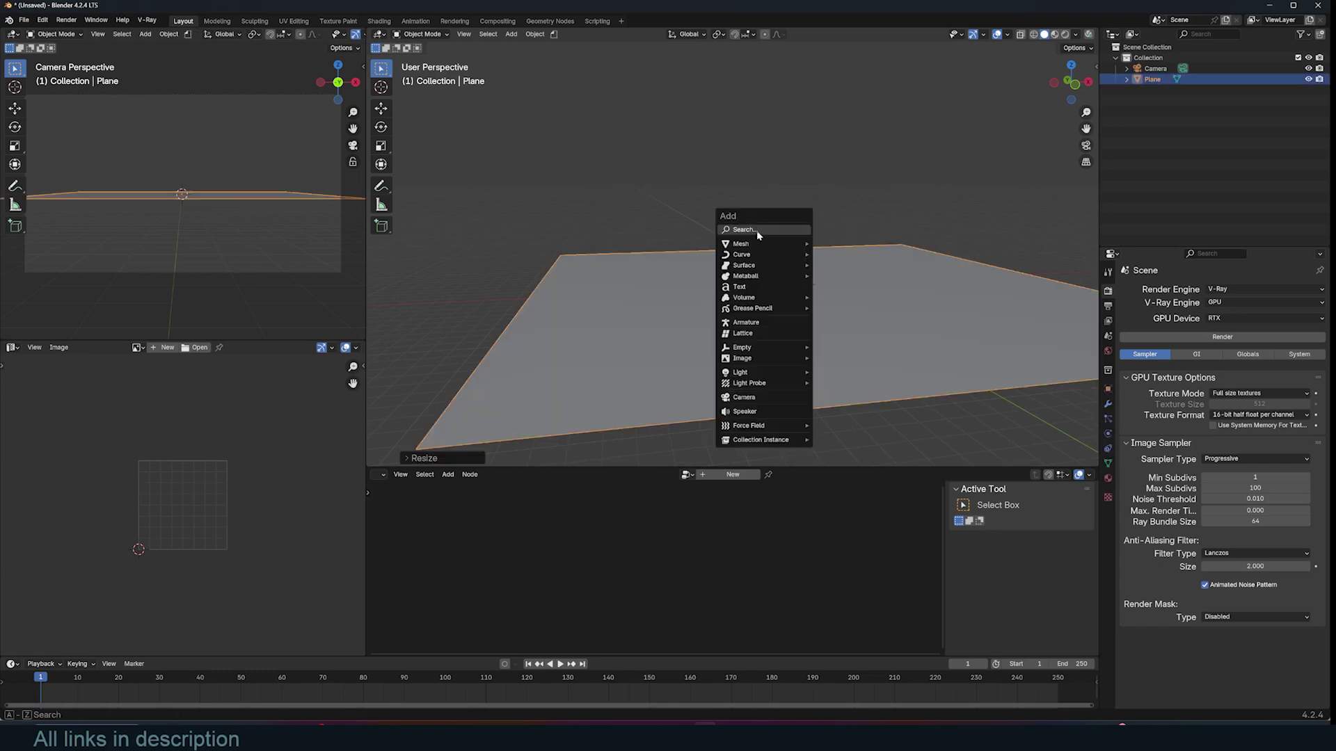
pyautogui.click(838, 260)
pyautogui.press('s')
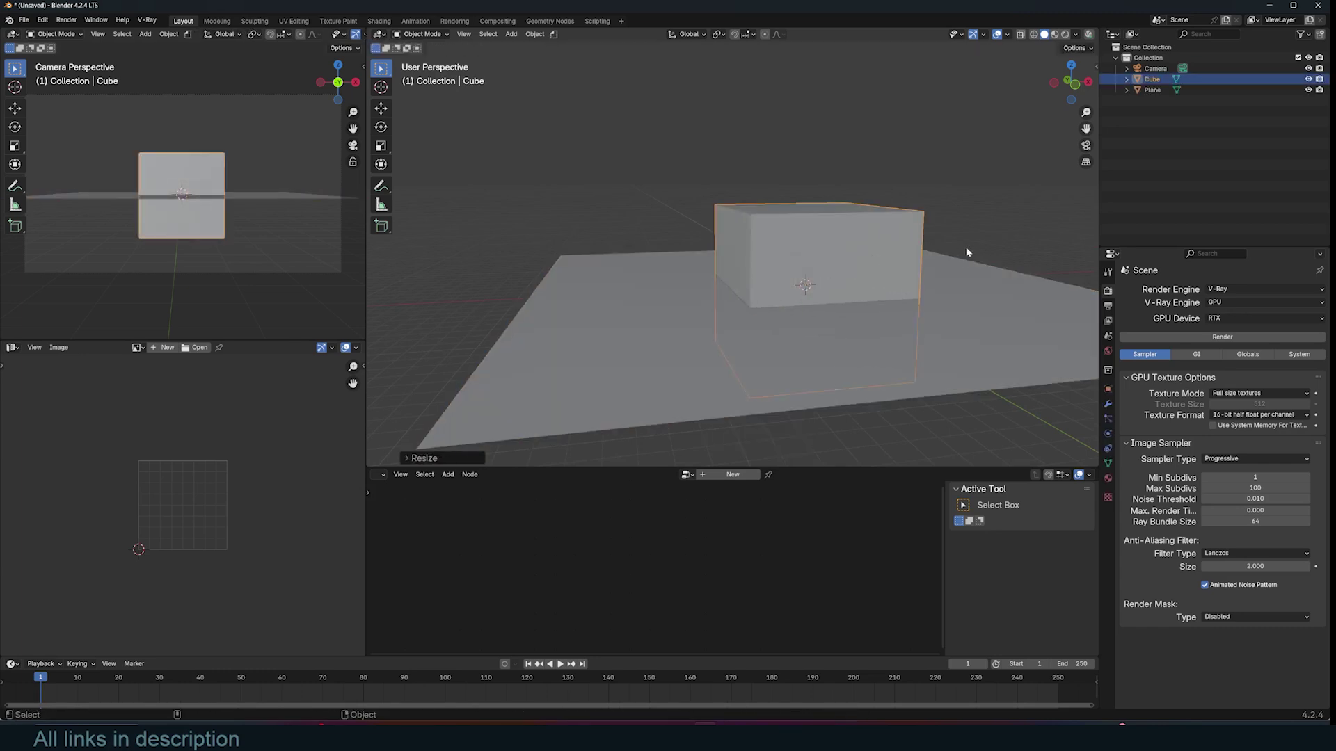
pyautogui.click(840, 222)
# Add a cylinder, move it inside the box and stretch it tall along Z.
pyautogui.hotkey('shift', 'a')
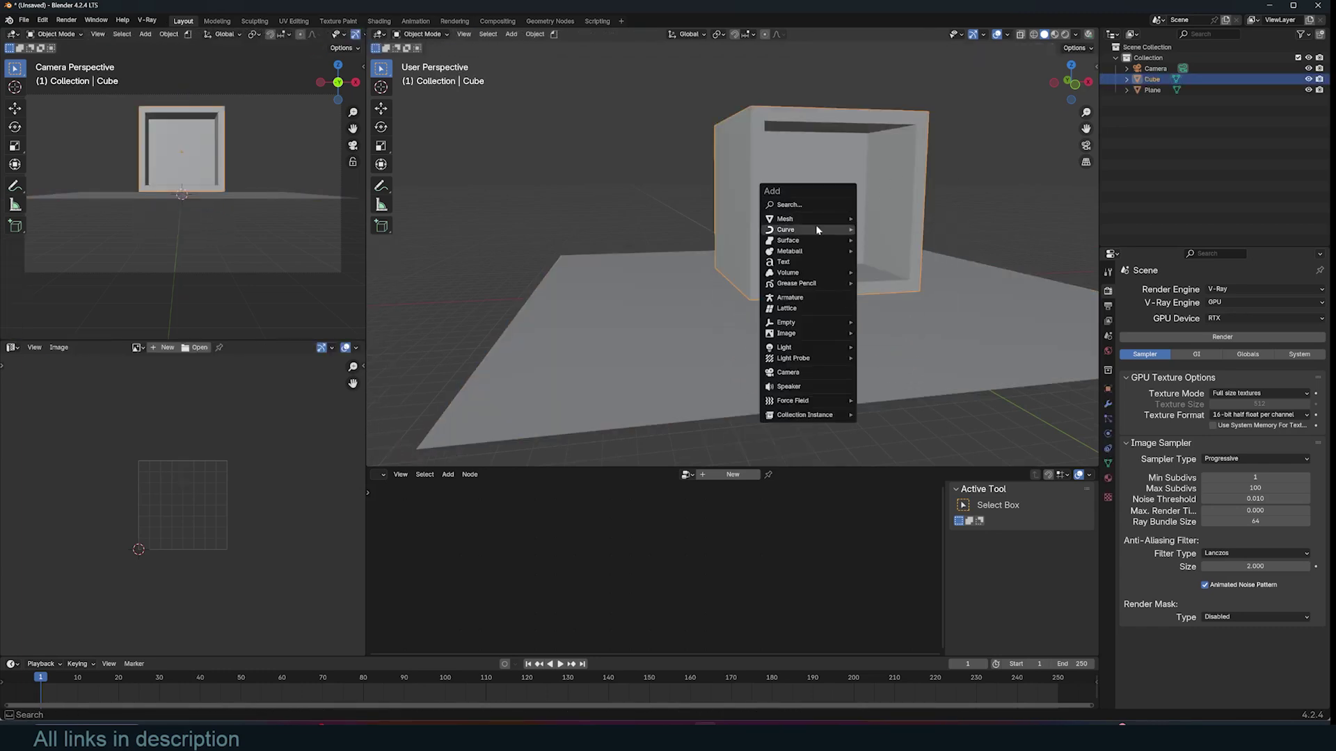
pyautogui.moveTo(815, 220)
pyautogui.click(873, 272)
pyautogui.press('g')
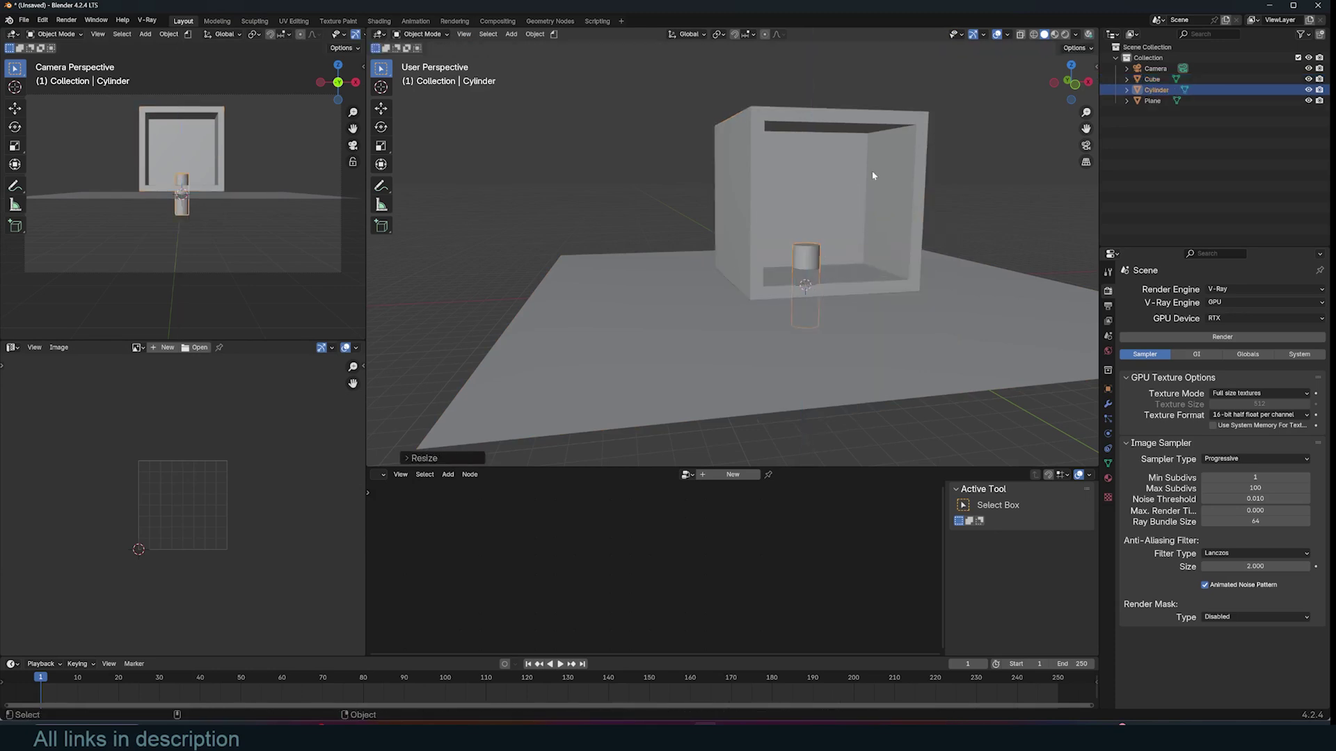
pyautogui.press('s')
pyautogui.press('z')
pyautogui.moveTo(936, 162); pyautogui.dragTo(997, 100, button='middle')
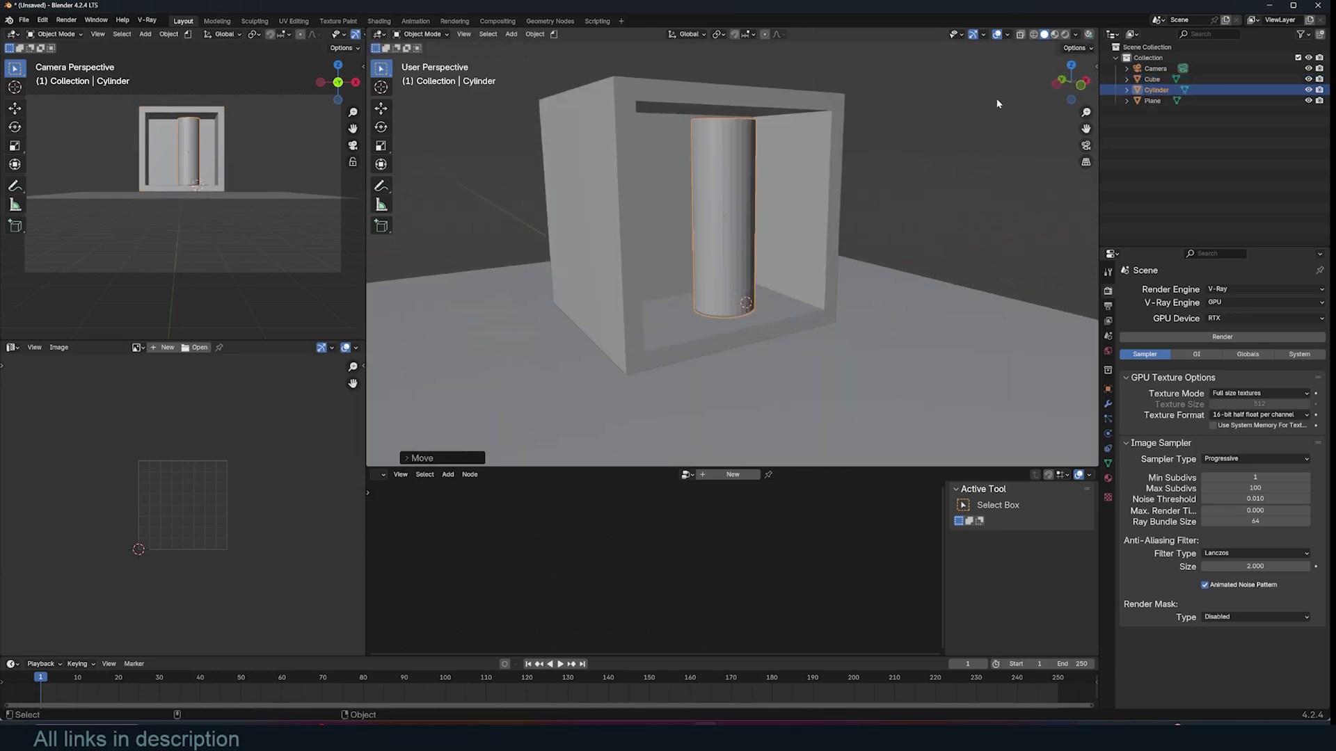
# Start the live V-Ray viewport render, then add, resize and delete a trial area light.
pyautogui.click(1065, 34)
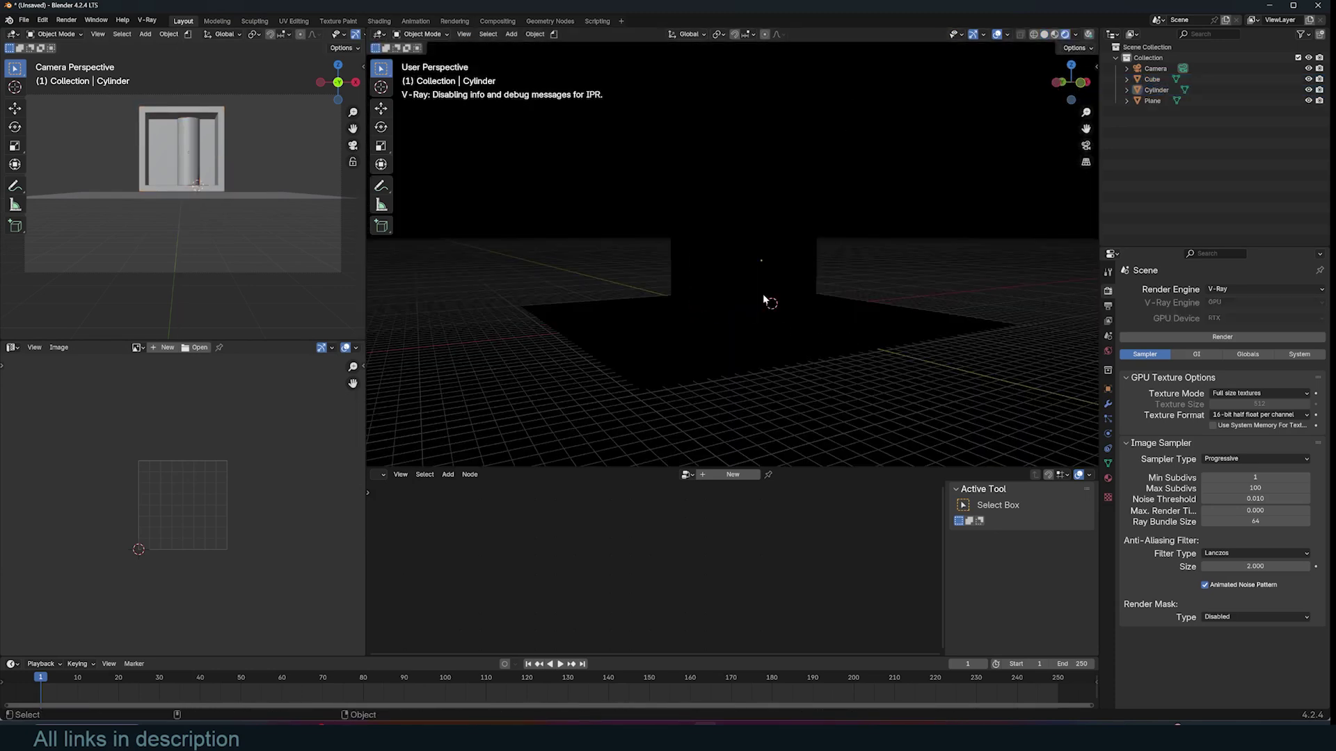
pyautogui.hotkey('shift', 'a')
pyautogui.moveTo(757, 369)
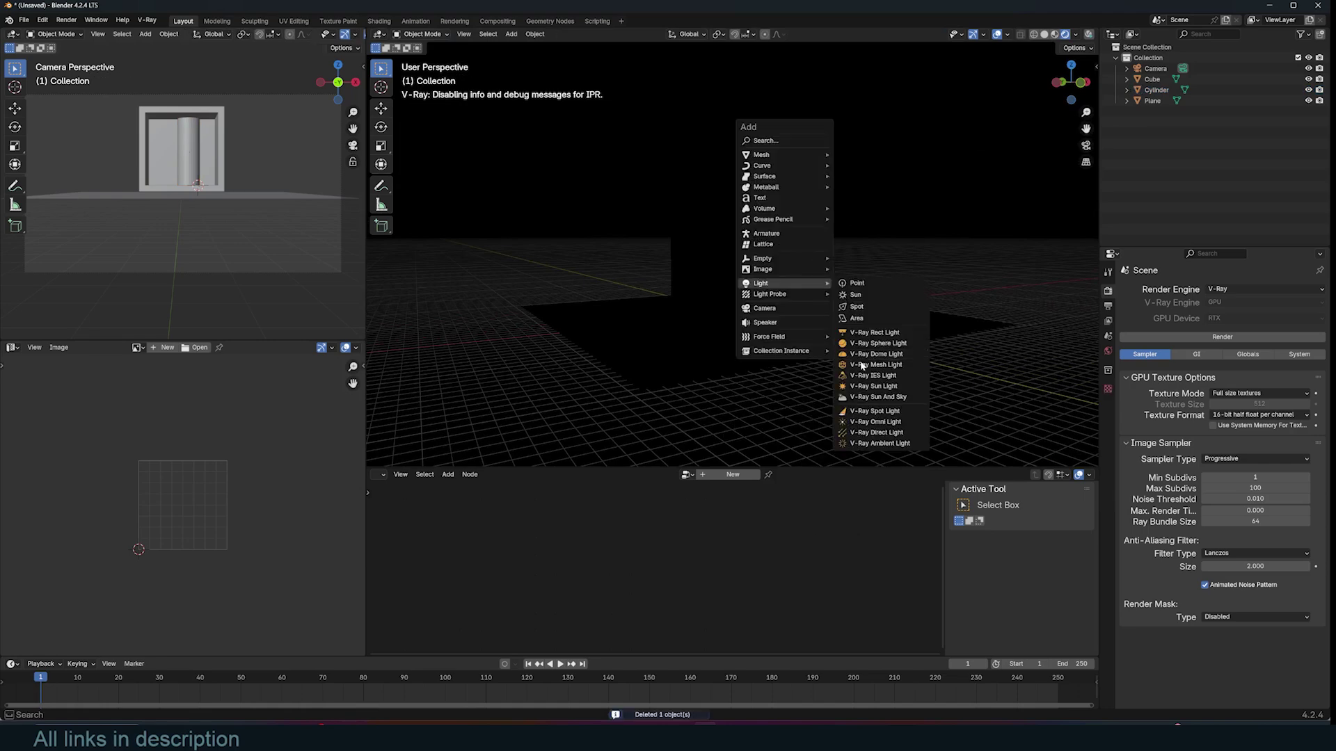
pyautogui.click(876, 318)
pyautogui.press('s')
pyautogui.press('Return')
pyautogui.press('g')
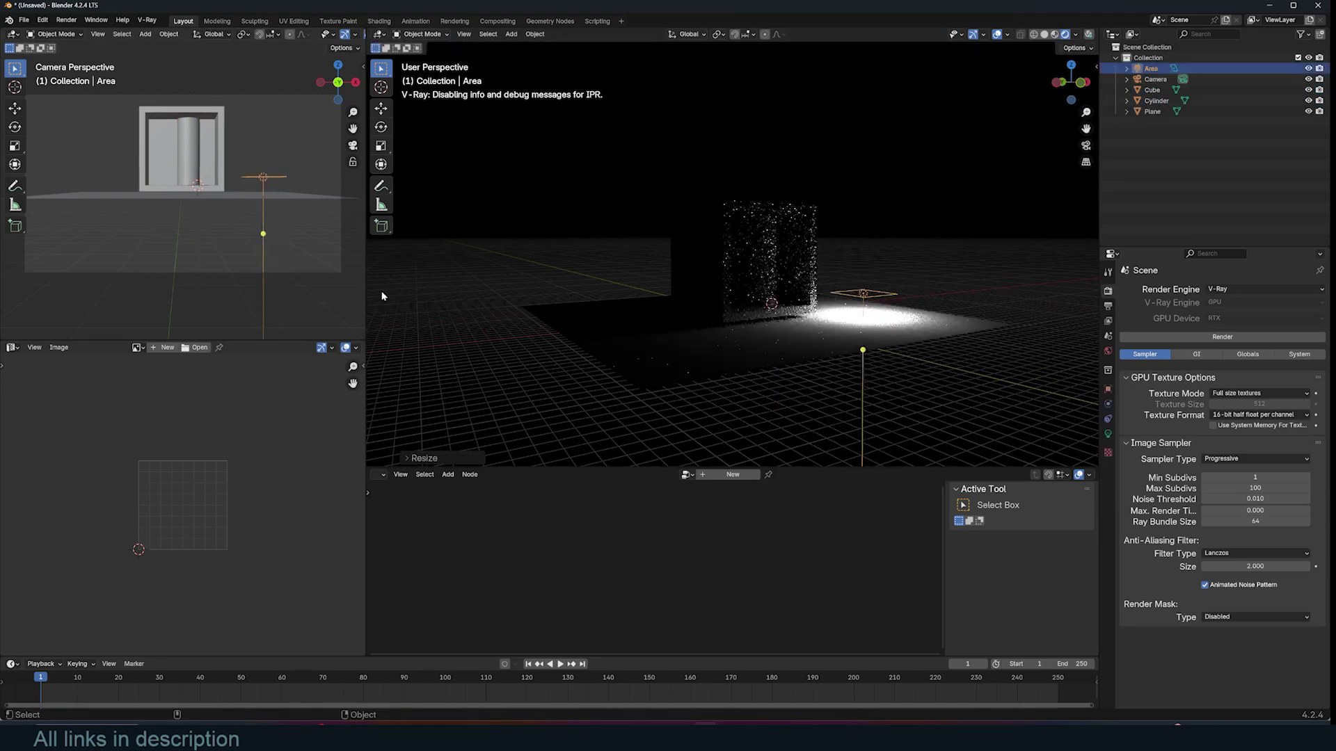
pyautogui.press('Return')
pyautogui.press('Delete')
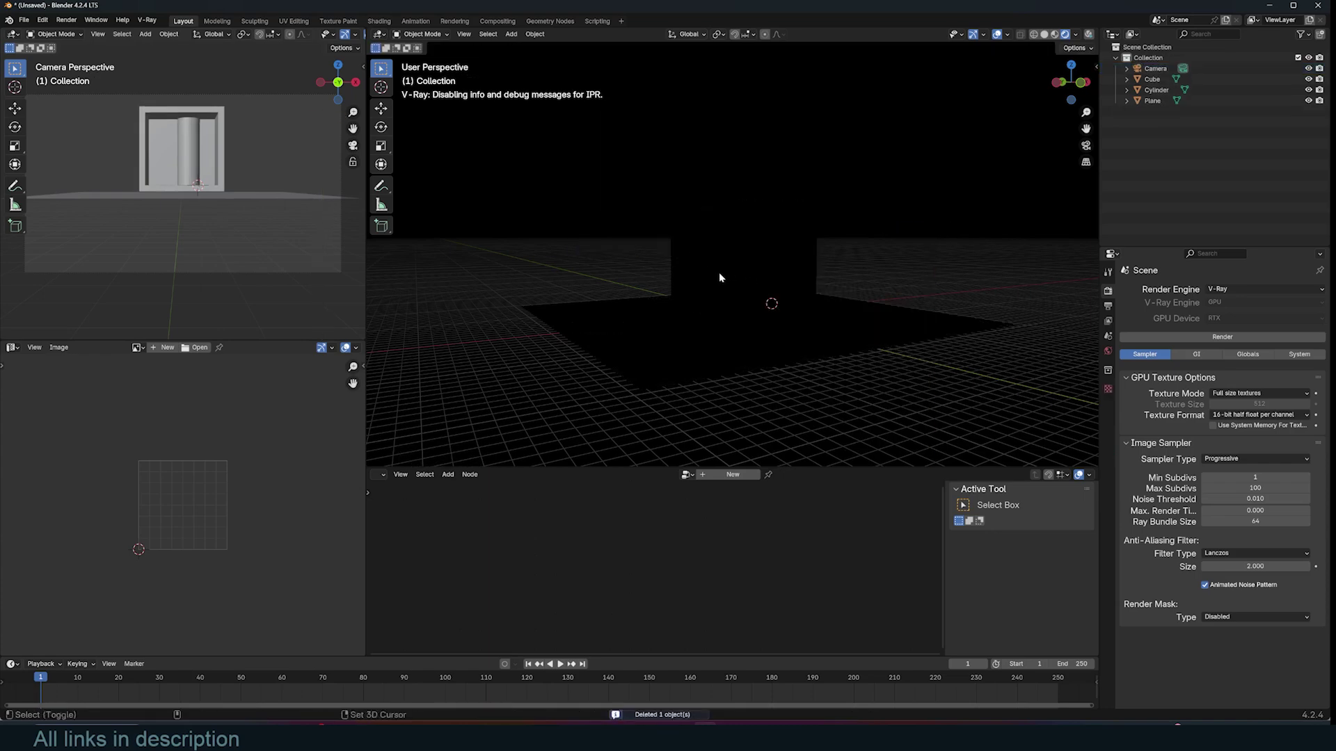
# Add a V-Ray rectangle light, enlarge it and place it above and right of the box.
pyautogui.hotkey('shift', 'a')
pyautogui.moveTo(719, 274)
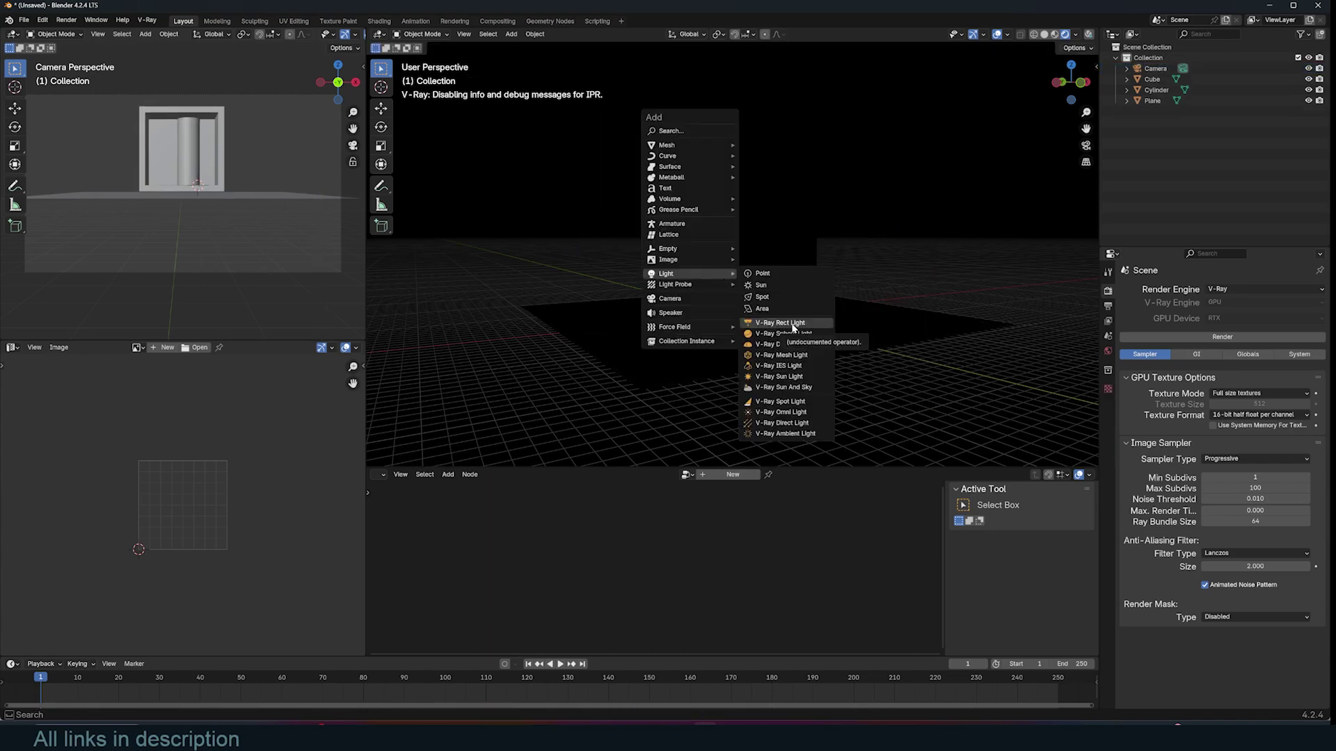
pyautogui.click(786, 324)
pyautogui.press('g')
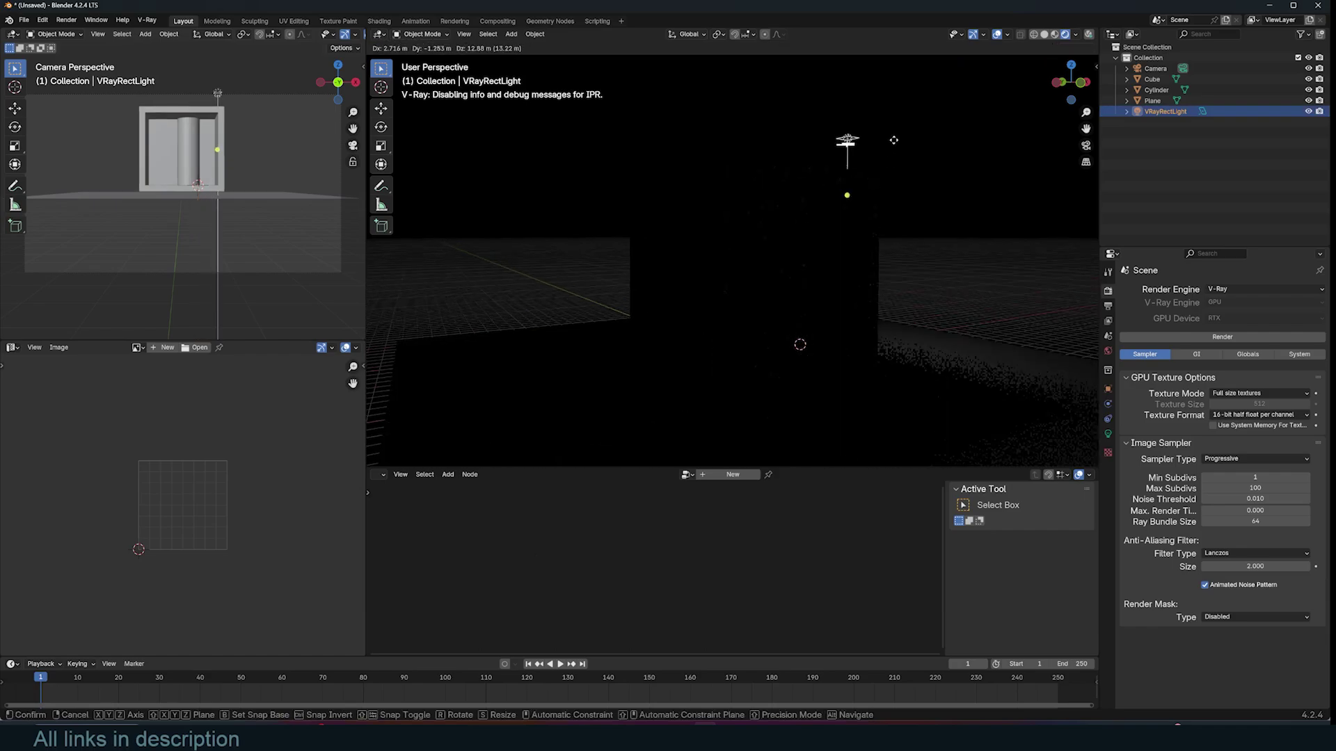
pyautogui.press('Return')
pyautogui.press('s')
pyautogui.press('Return')
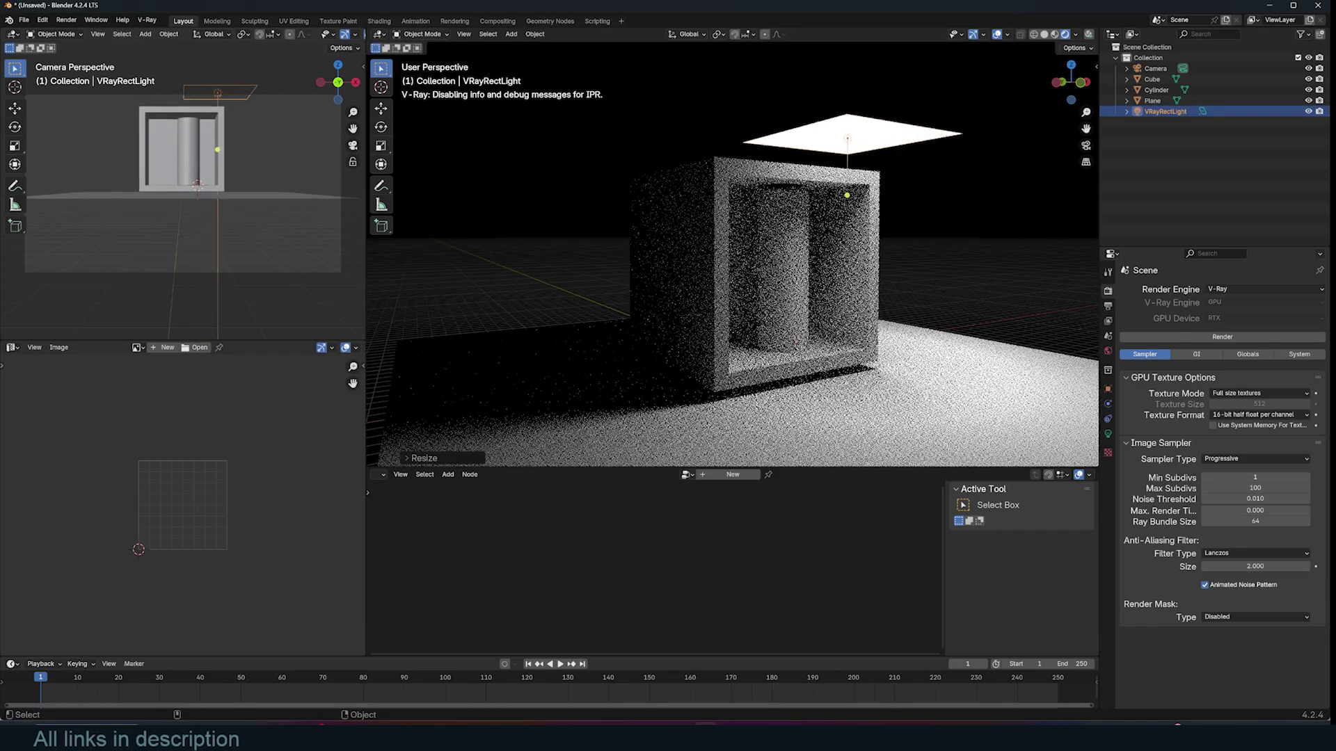
pyautogui.press('g')
pyautogui.click(971, 197)
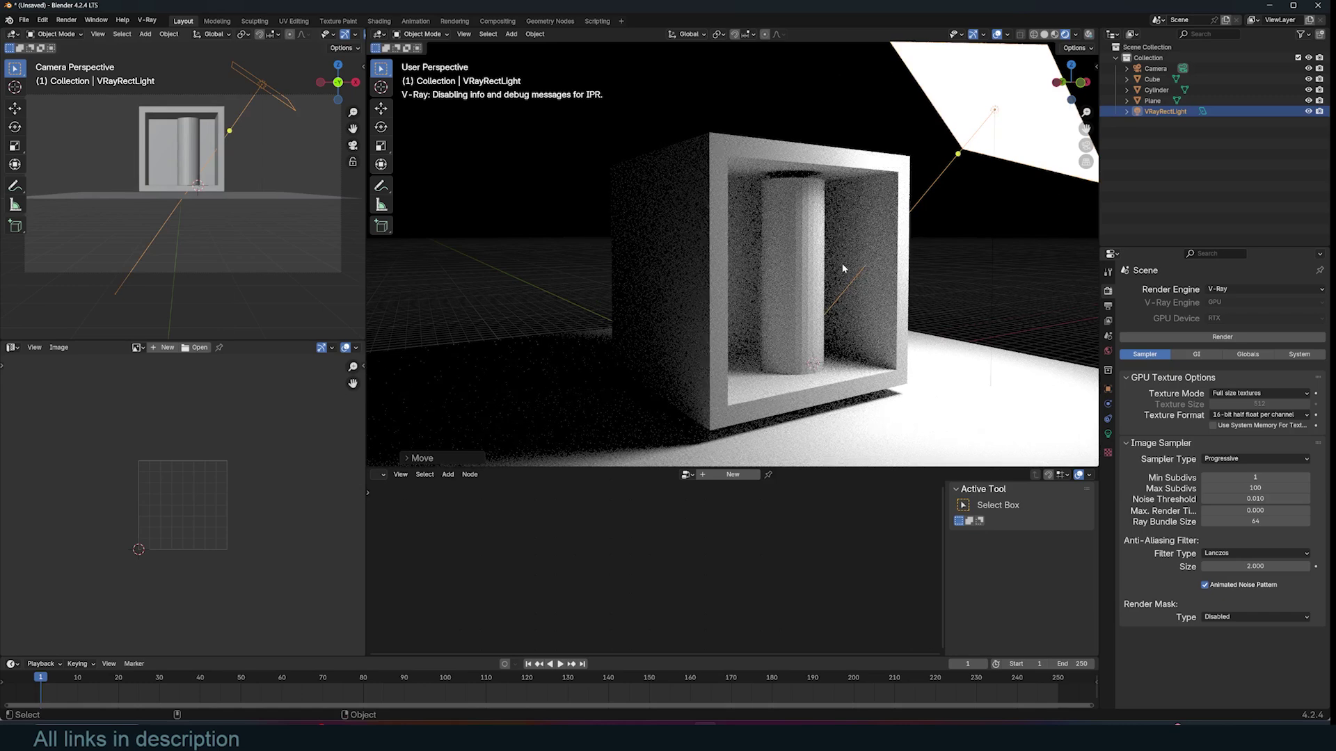
pyautogui.scroll(-3, 842, 262)
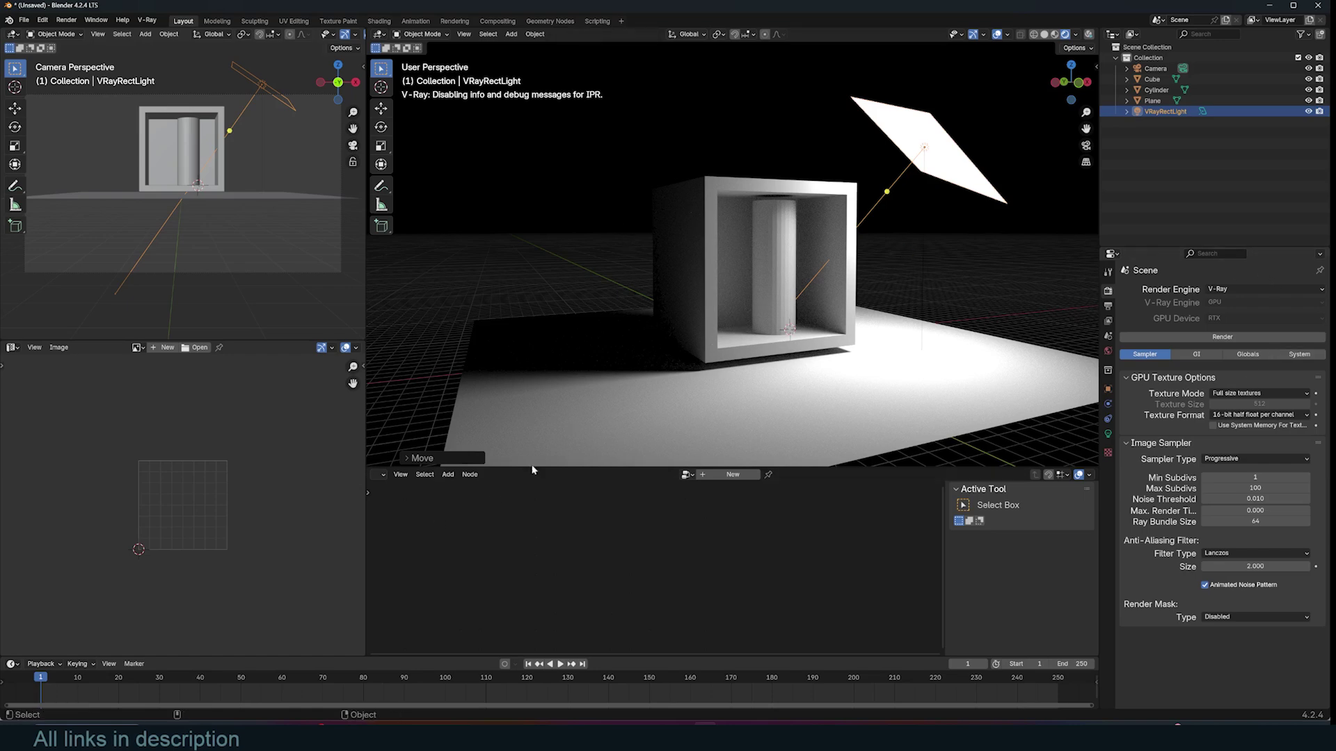
# Switch the bottom editor to the V-Ray Node Editor and create a new V-Ray material on the cylinder.
pyautogui.click(378, 475)
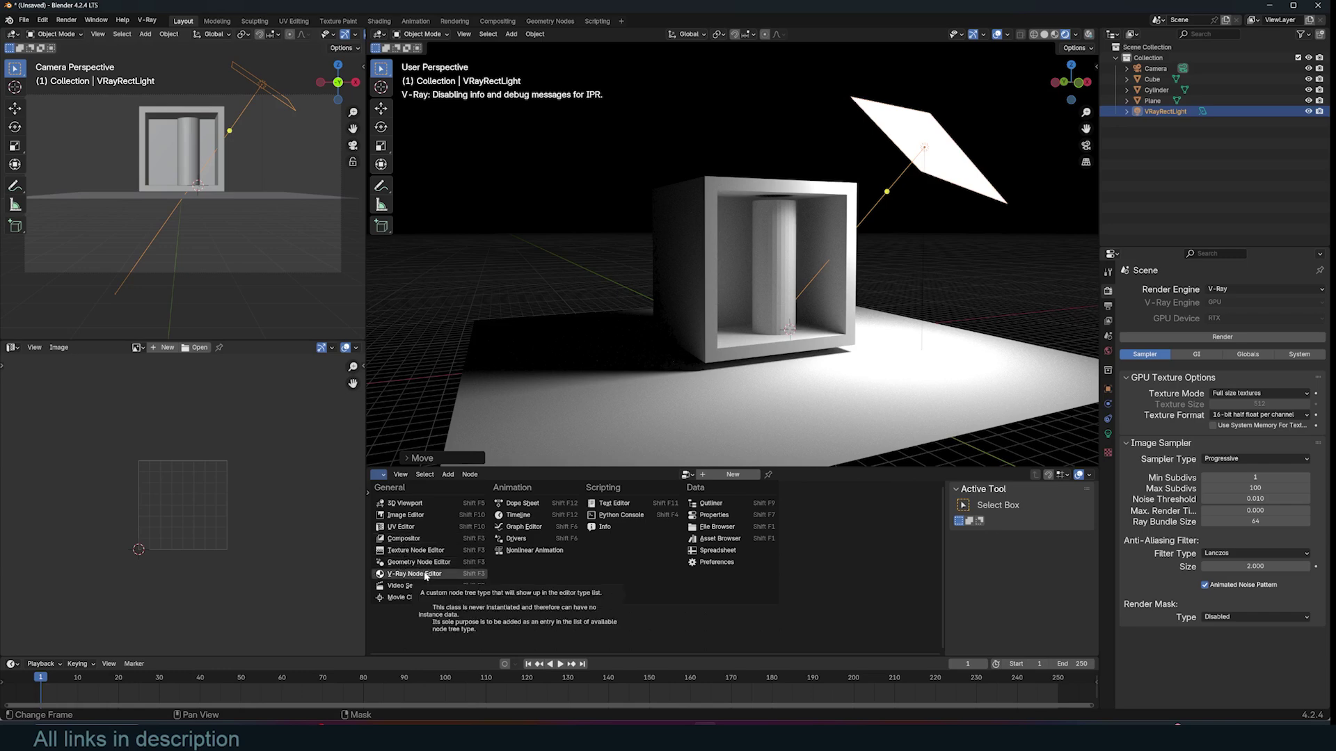
pyautogui.click(425, 574)
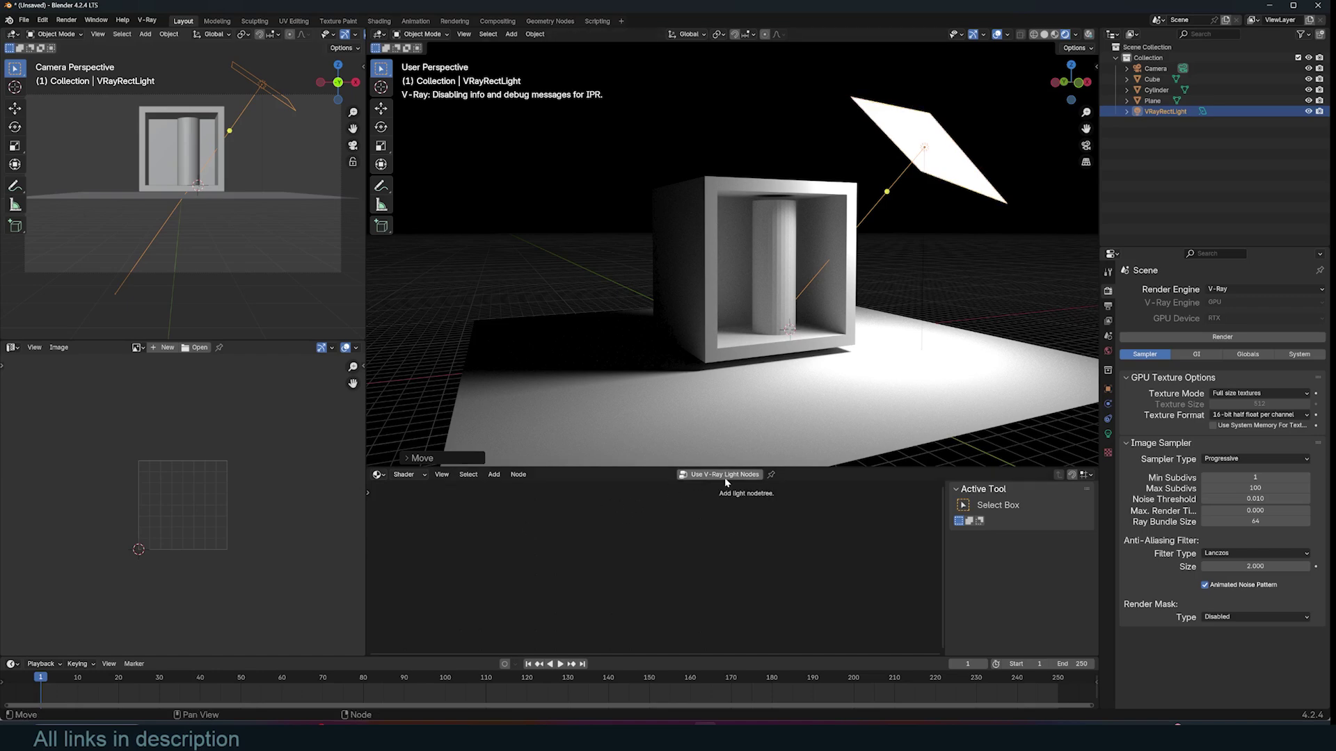
pyautogui.click(783, 269)
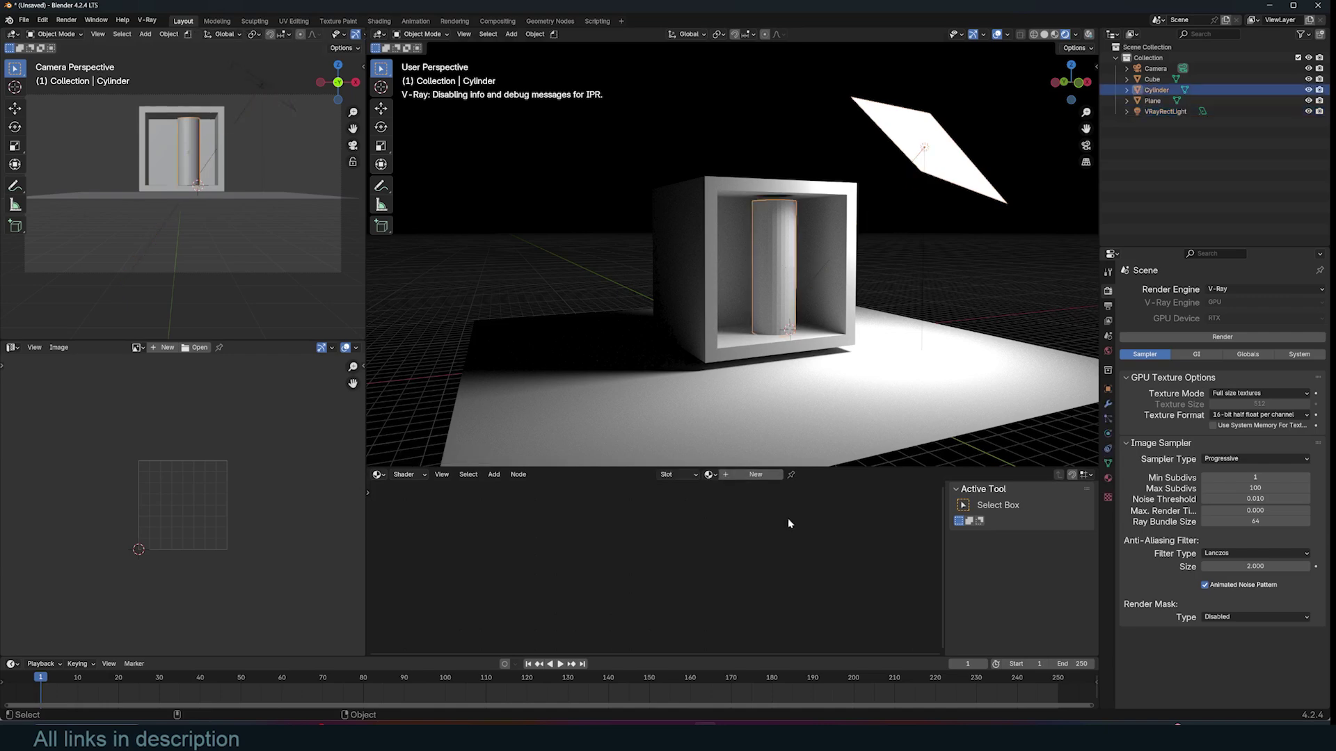
pyautogui.click(731, 474)
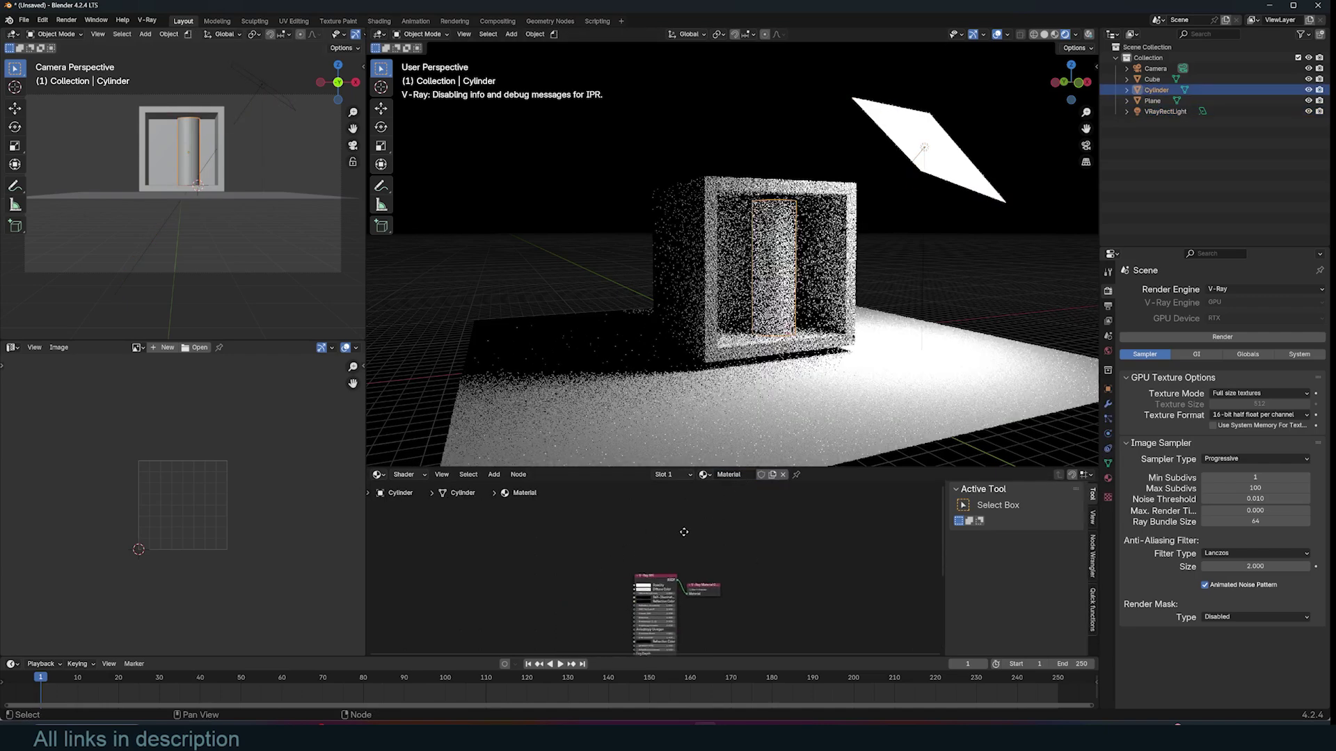
pyautogui.scroll(5, 704, 499)
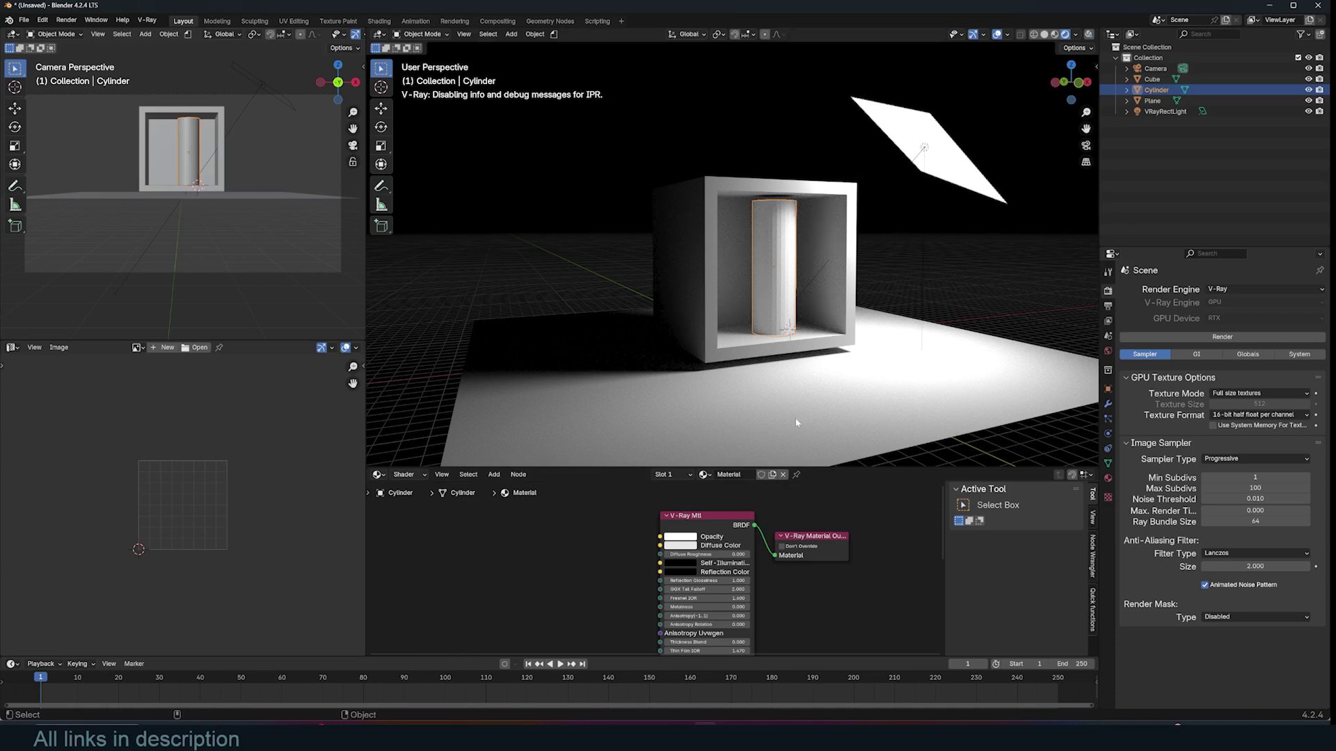
# Create a new material on the ground plane and add a V-Ray Bitmap texture node.
pyautogui.click(808, 396)
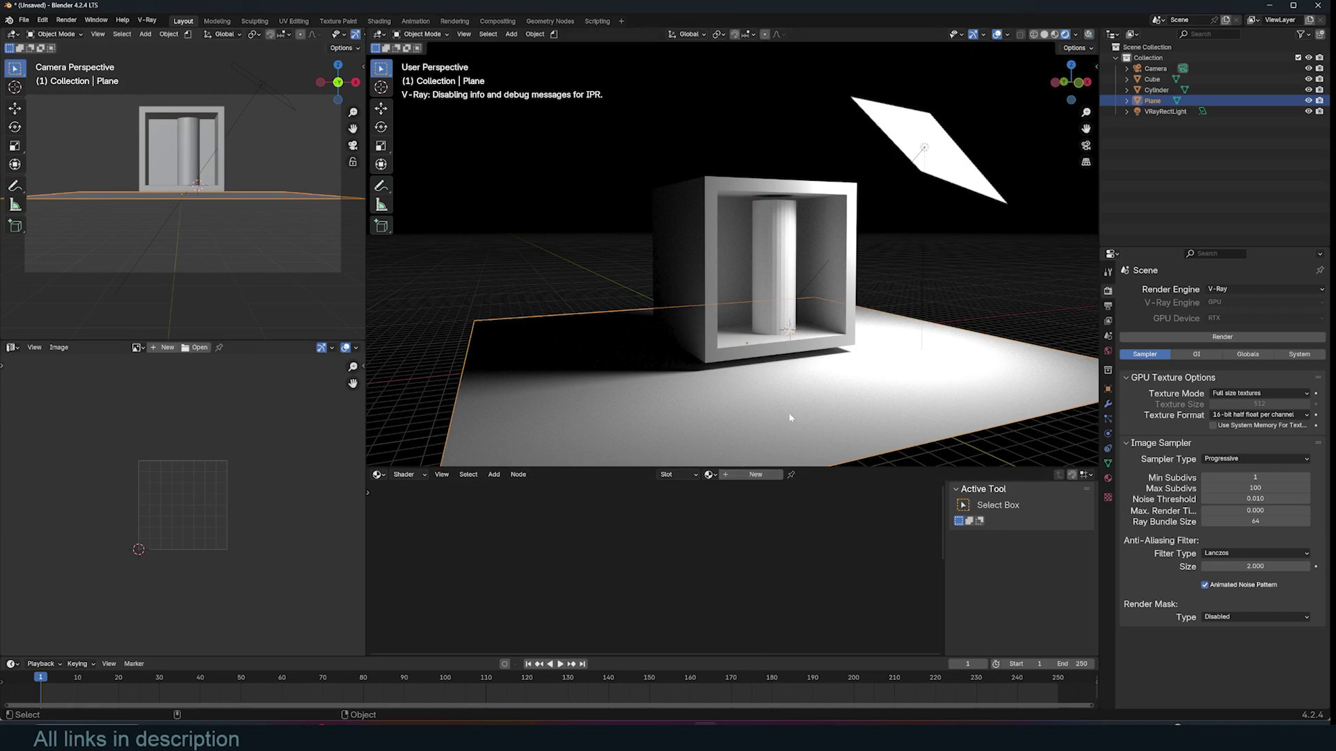
pyautogui.click(766, 475)
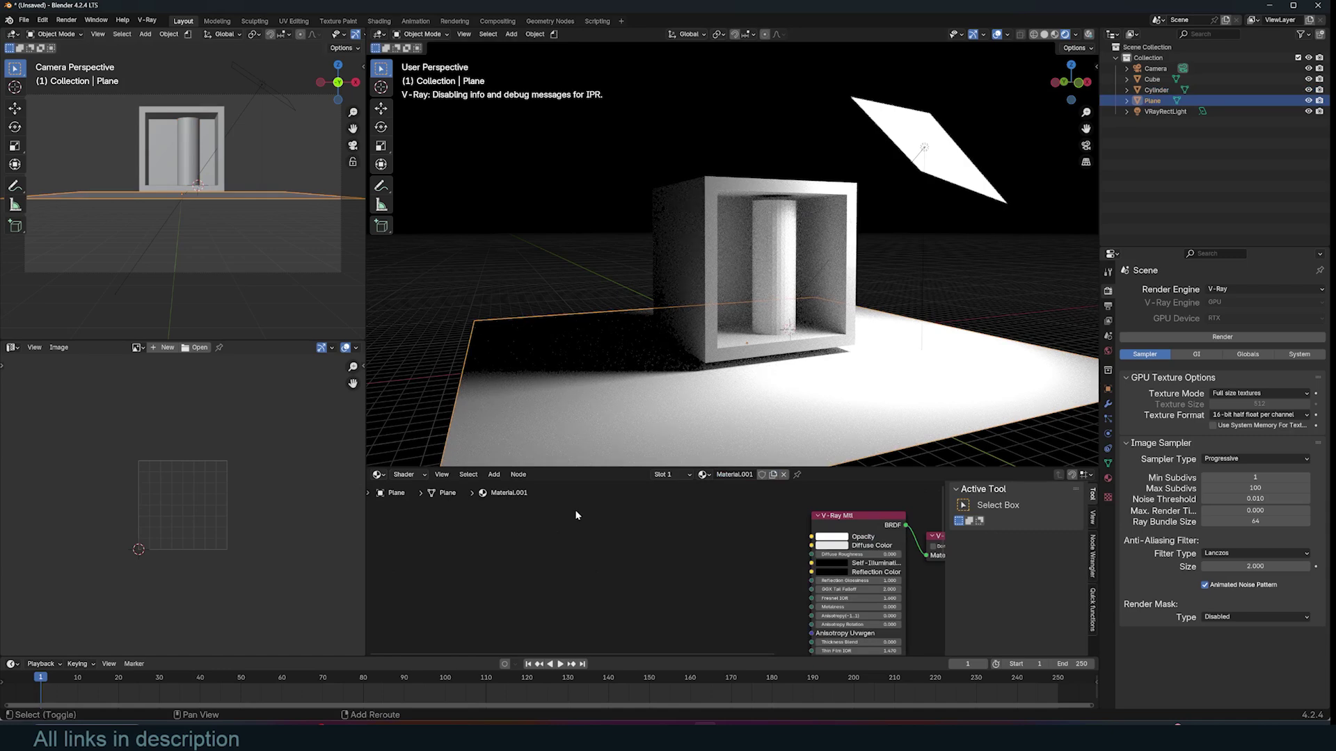
pyautogui.hotkey('shift', 'a')
pyautogui.moveTo(564, 534)
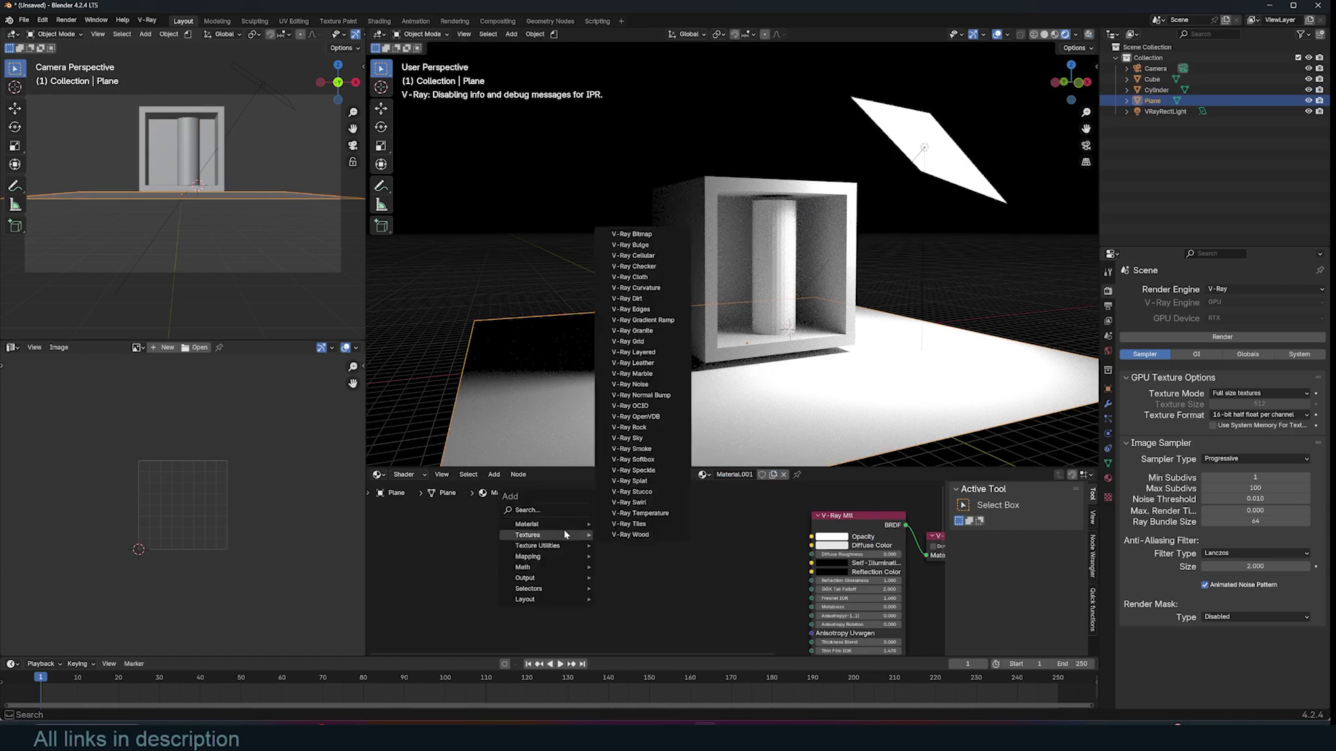
pyautogui.click(662, 234)
pyautogui.click(628, 556)
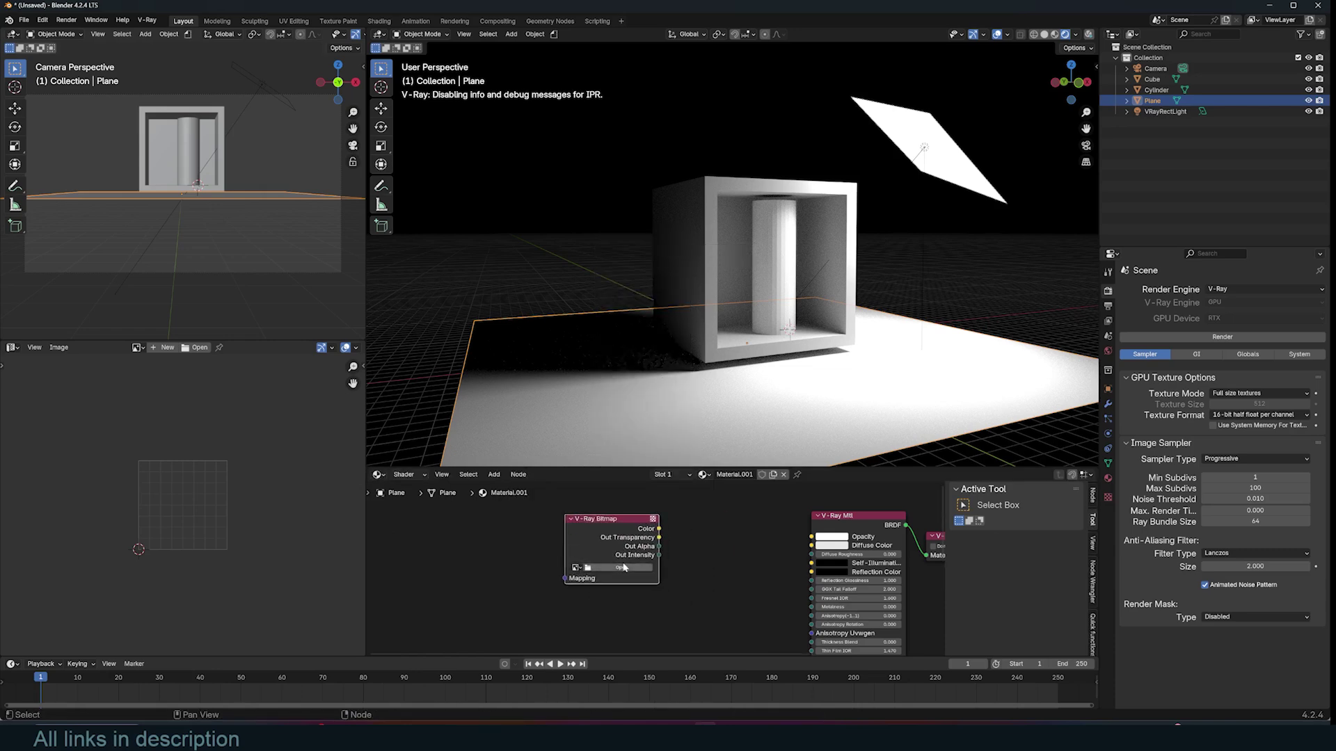
# Load the grass image into the bitmap and link its Color to the V-Ray Mtl Diffuse Color.
pyautogui.click(625, 568)
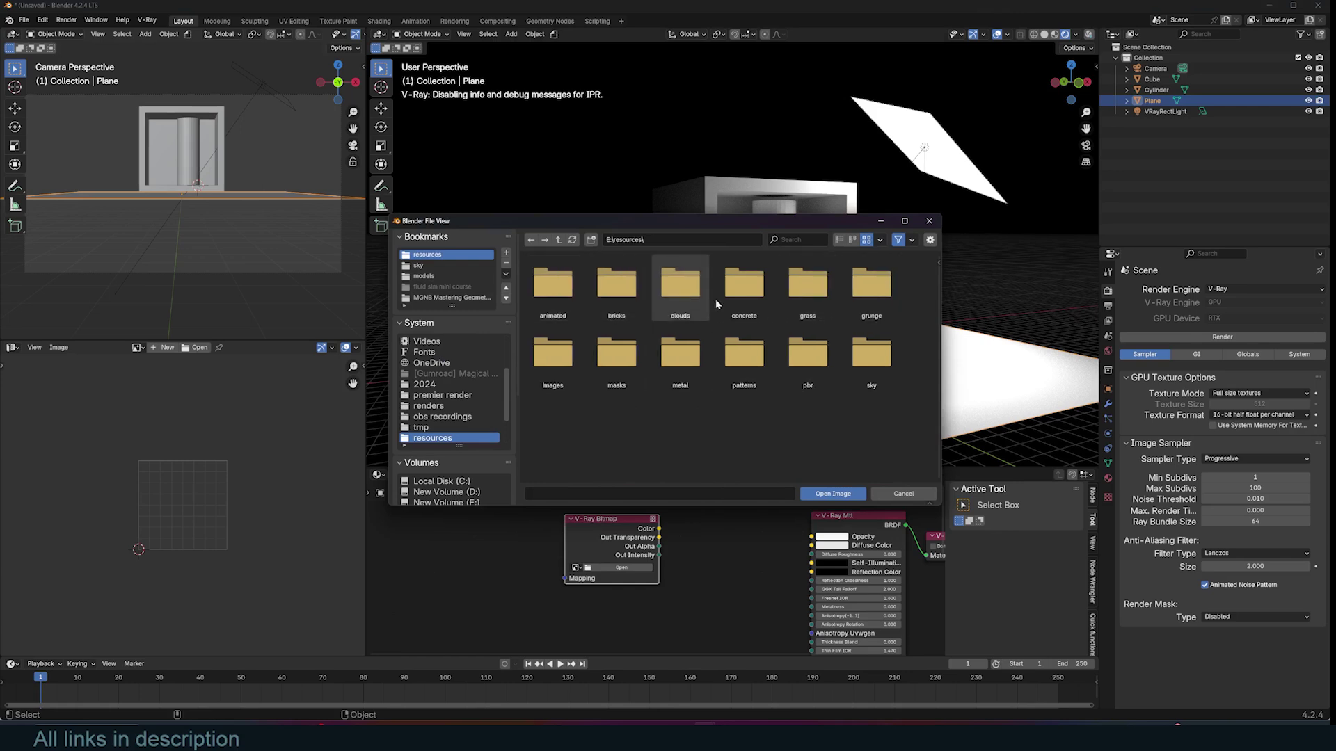
pyautogui.doubleClick(800, 306)
pyautogui.doubleClick(552, 283)
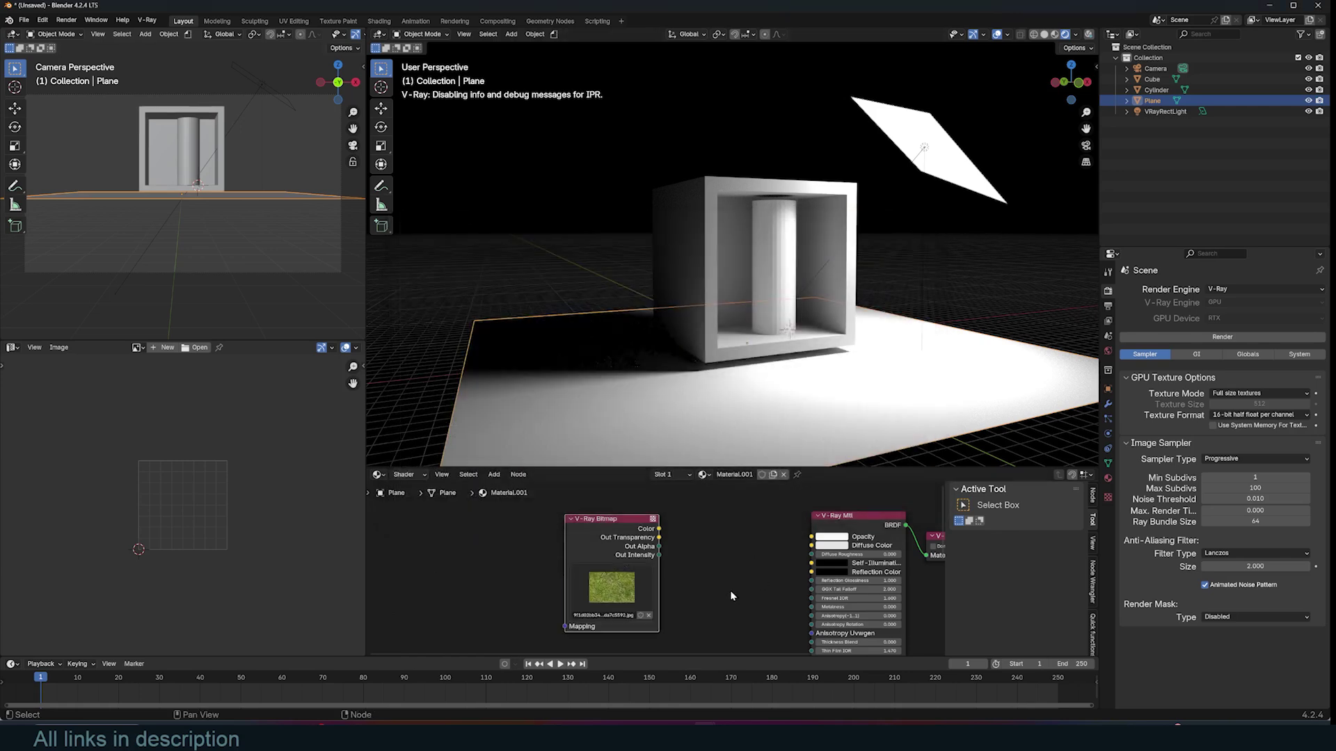
pyautogui.moveTo(658, 528); pyautogui.dragTo(811, 546)
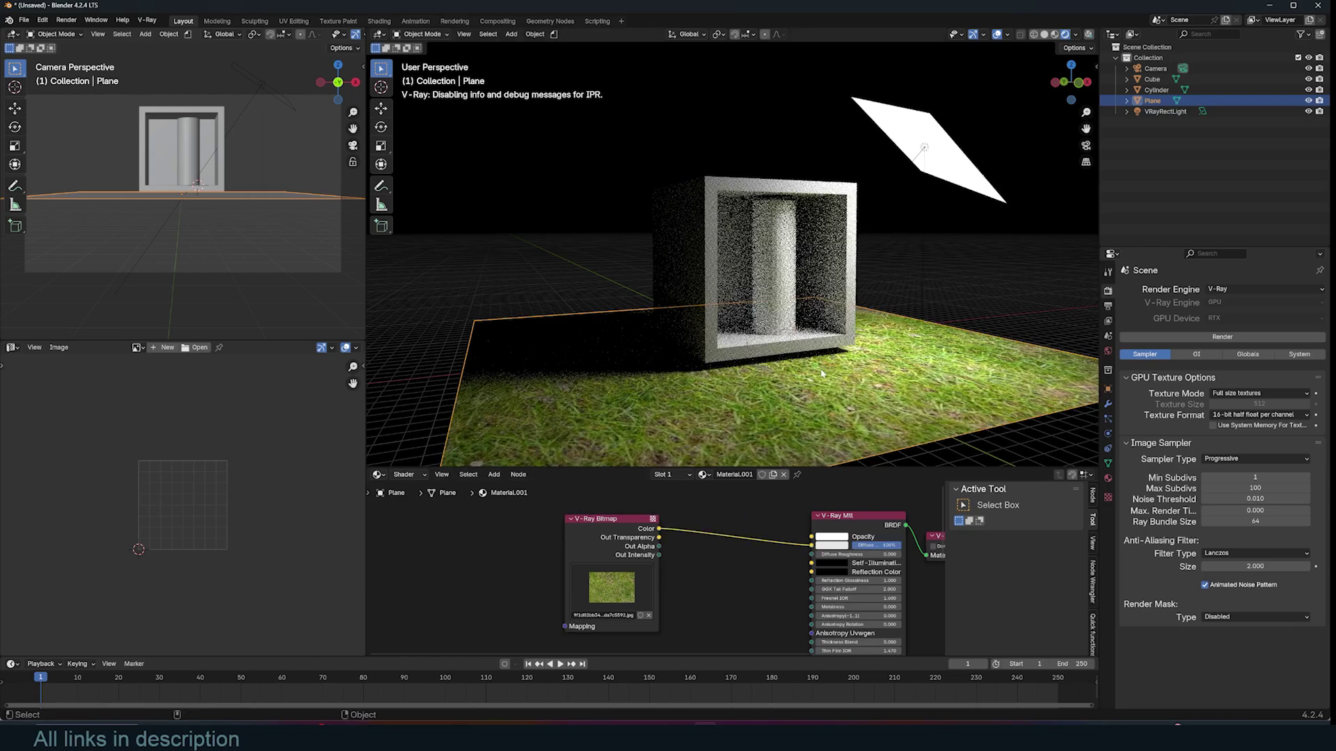
pyautogui.moveTo(793, 400); pyautogui.dragTo(803, 395, button='middle')
pyautogui.moveTo(696, 577); pyautogui.dragTo(827, 550, button='middle')
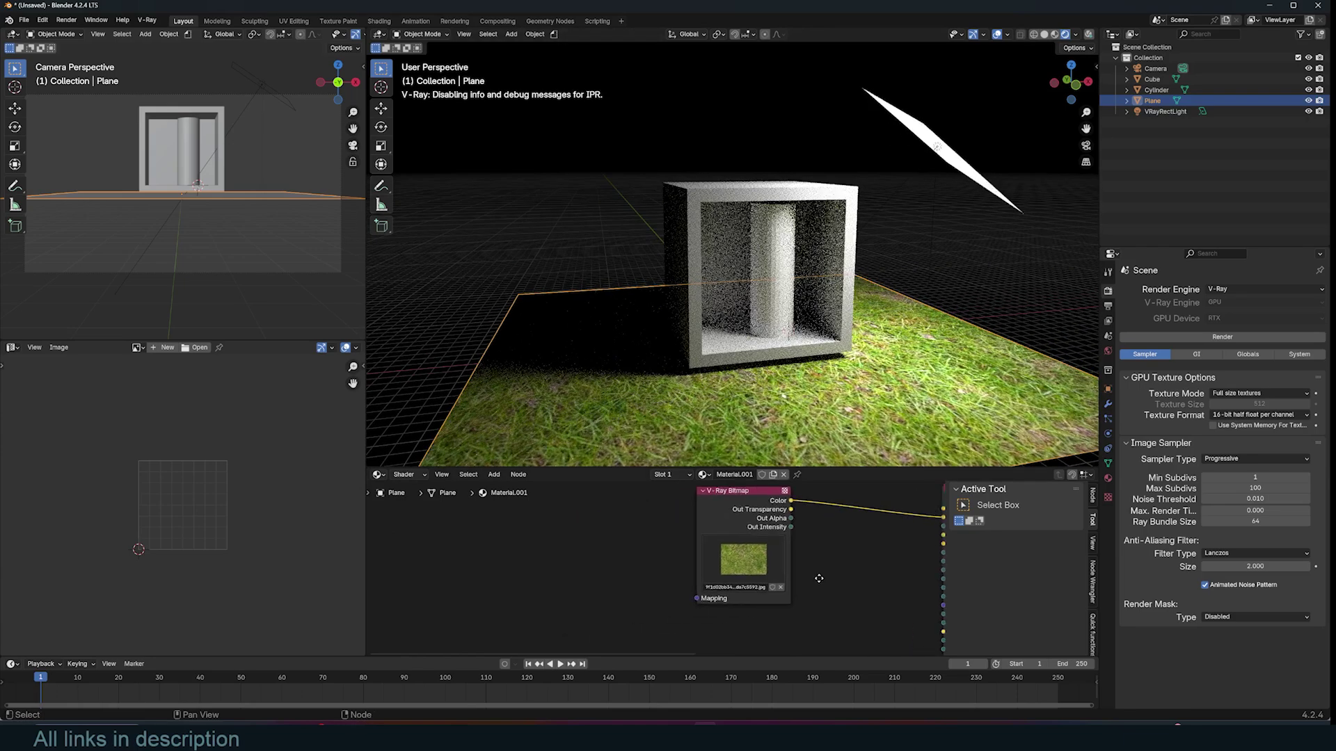
# Set the cylinder's V-Ray diffuse colour to blue (hue 0.656, saturation 1.0, value 0.6).
pyautogui.scroll(4, 800, 313)
pyautogui.moveTo(766, 292); pyautogui.dragTo(805, 262, button='middle')
pyautogui.click(805, 262)
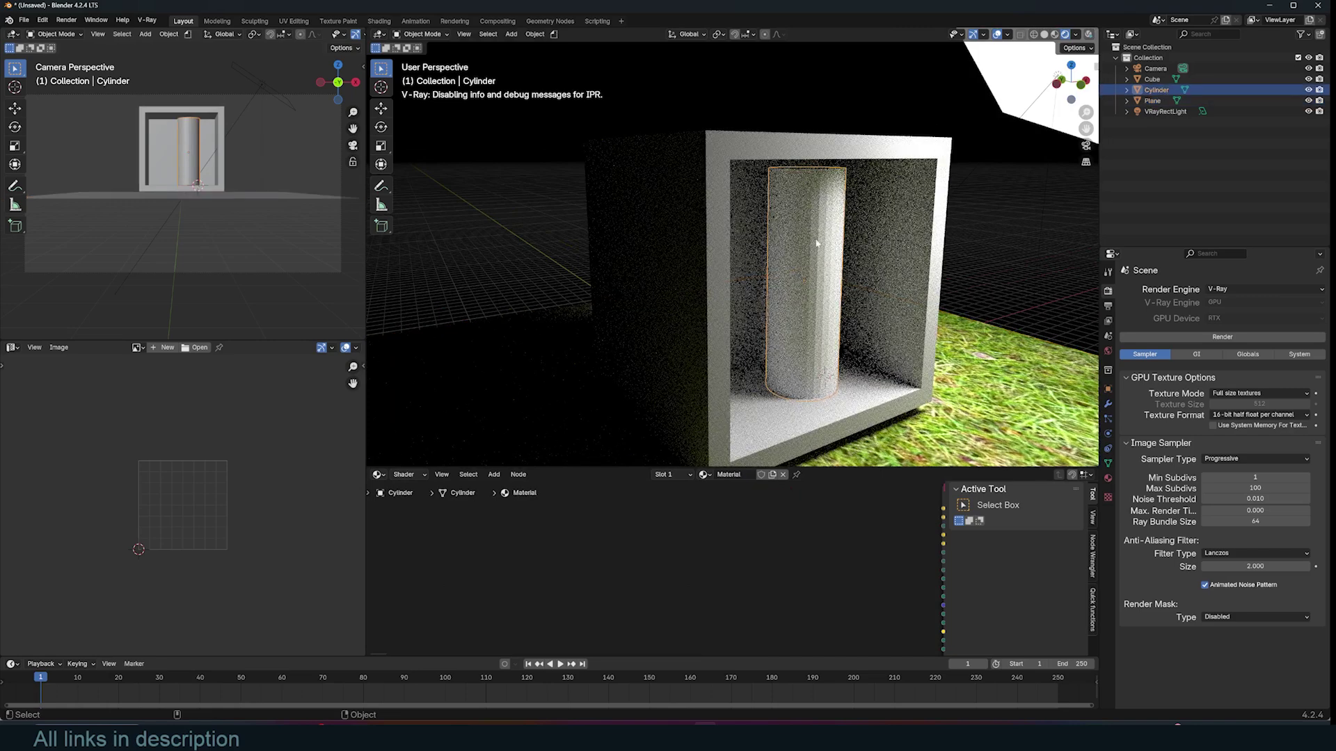
pyautogui.press('Home')
pyautogui.scroll(2, 765, 534)
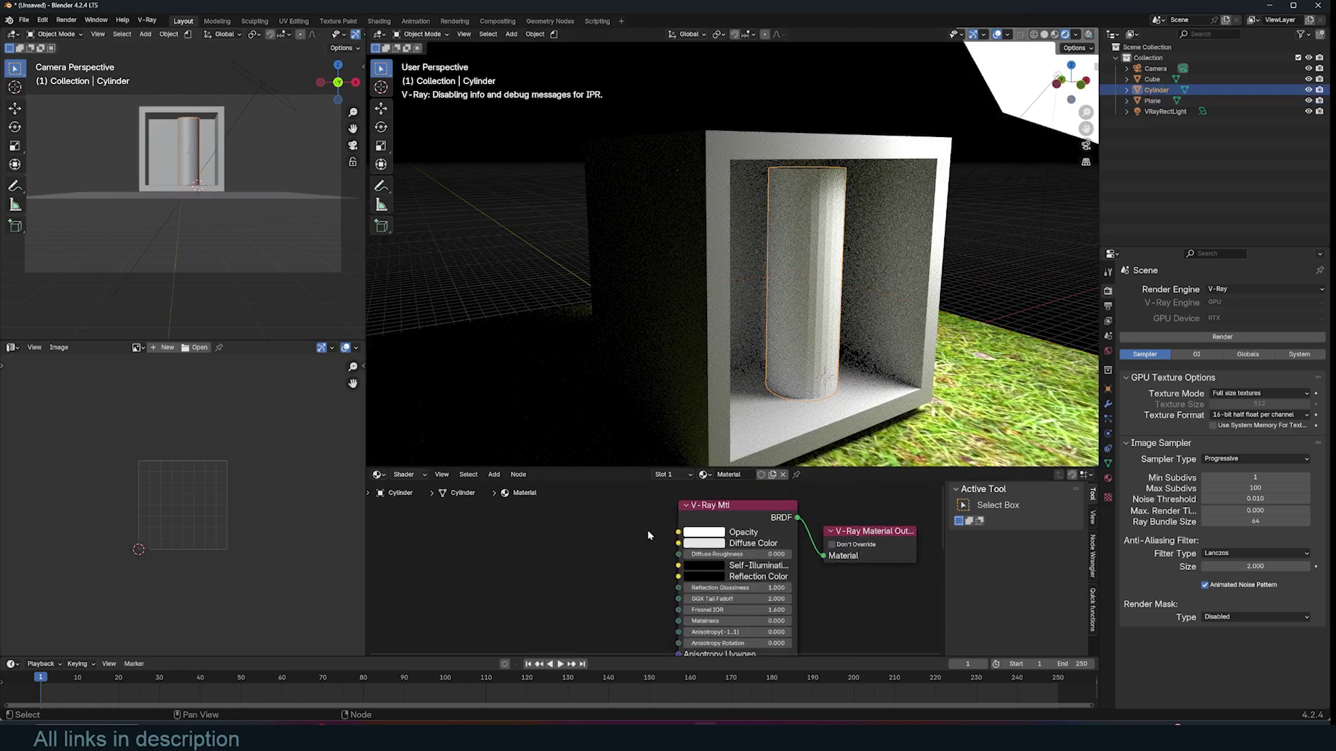
pyautogui.click(712, 539)
pyautogui.click(758, 393)
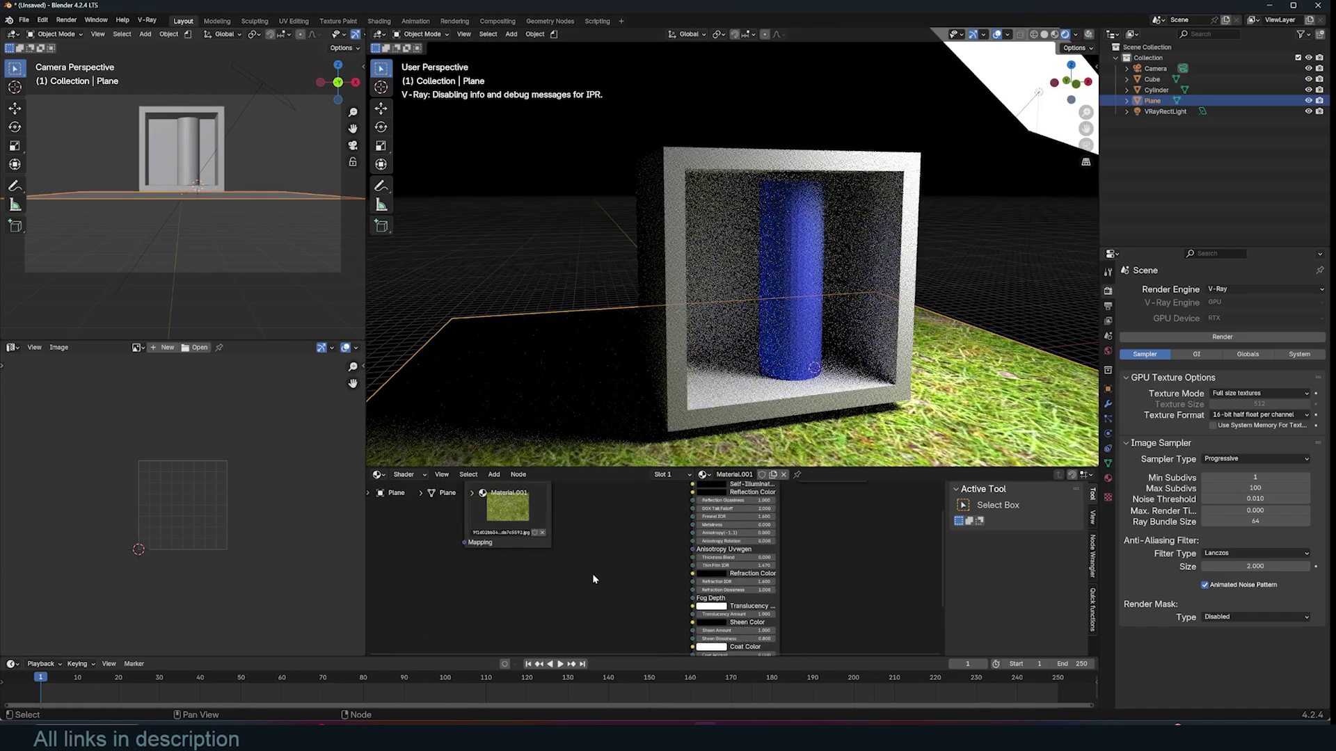
# Browse the node add menu, then frame all the material nodes in the editor.
pyautogui.hotkey('shift', 'a')
pyautogui.moveTo(604, 485)
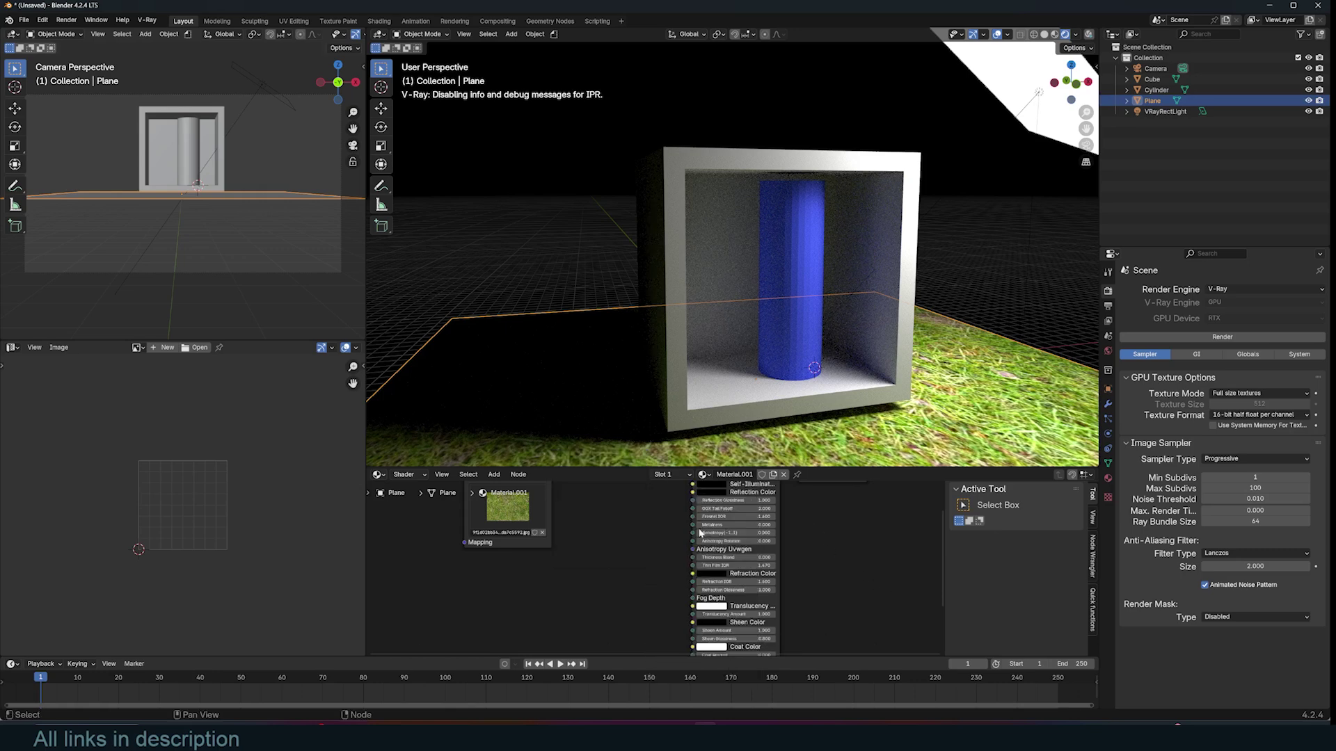
pyautogui.press('Home')
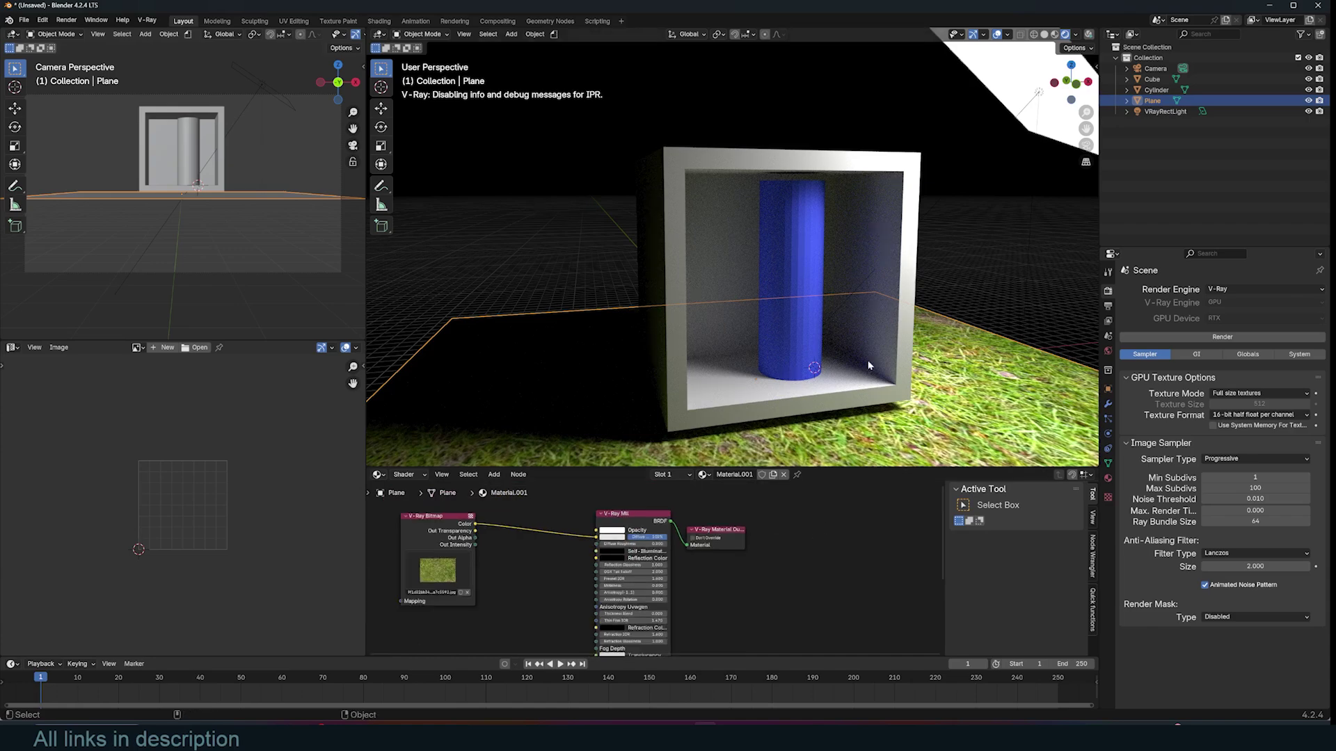
# Add a V-Ray Sphere Light, place it above the box's right side and scale it larger.
pyautogui.moveTo(868, 365); pyautogui.dragTo(827, 376, button='middle')
pyautogui.scroll(-3, 828, 376)
pyautogui.hotkey('shift', 'a')
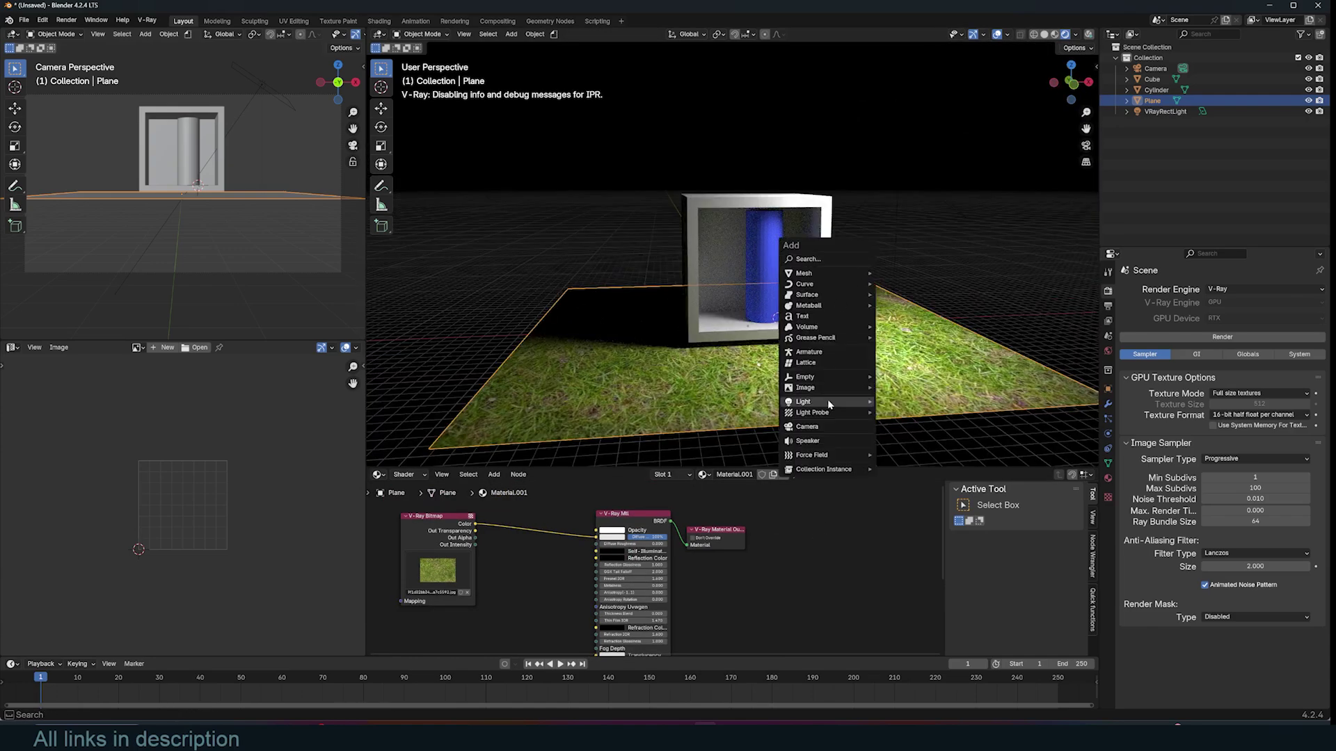
pyautogui.moveTo(828, 401)
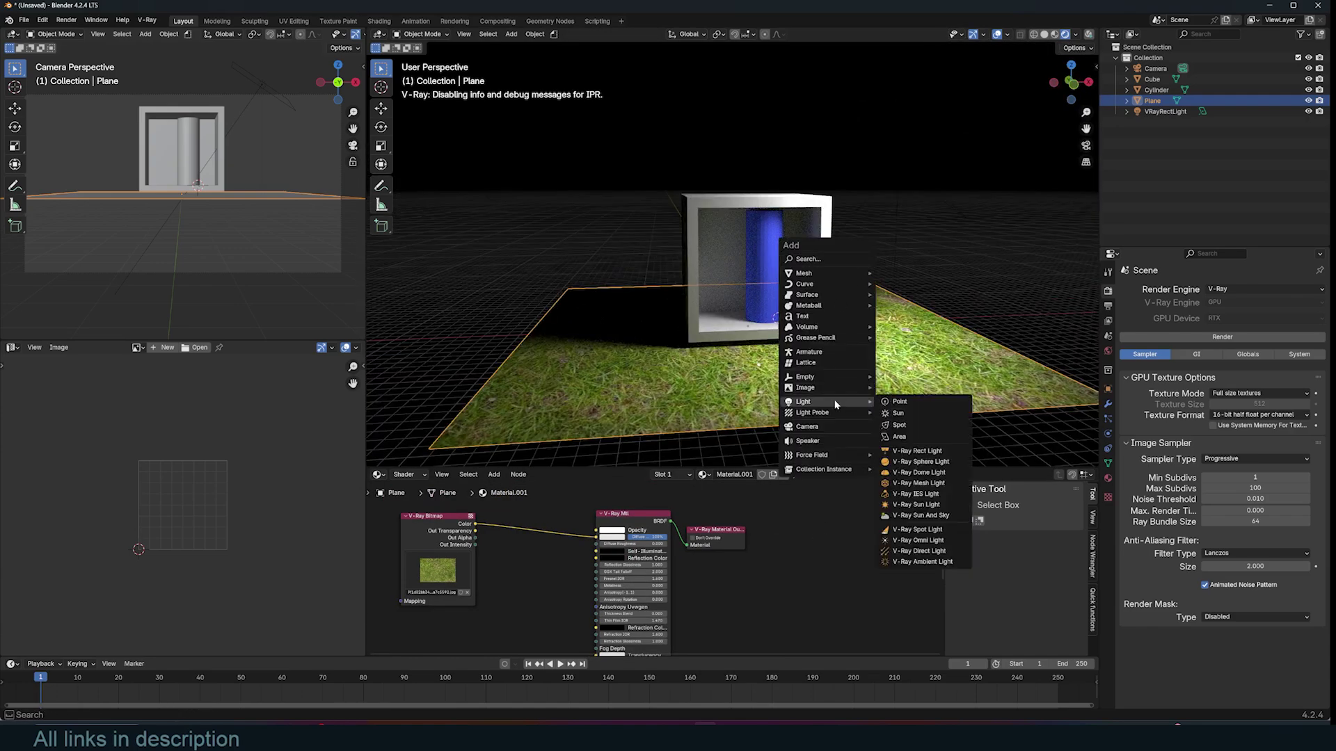
pyautogui.click(922, 462)
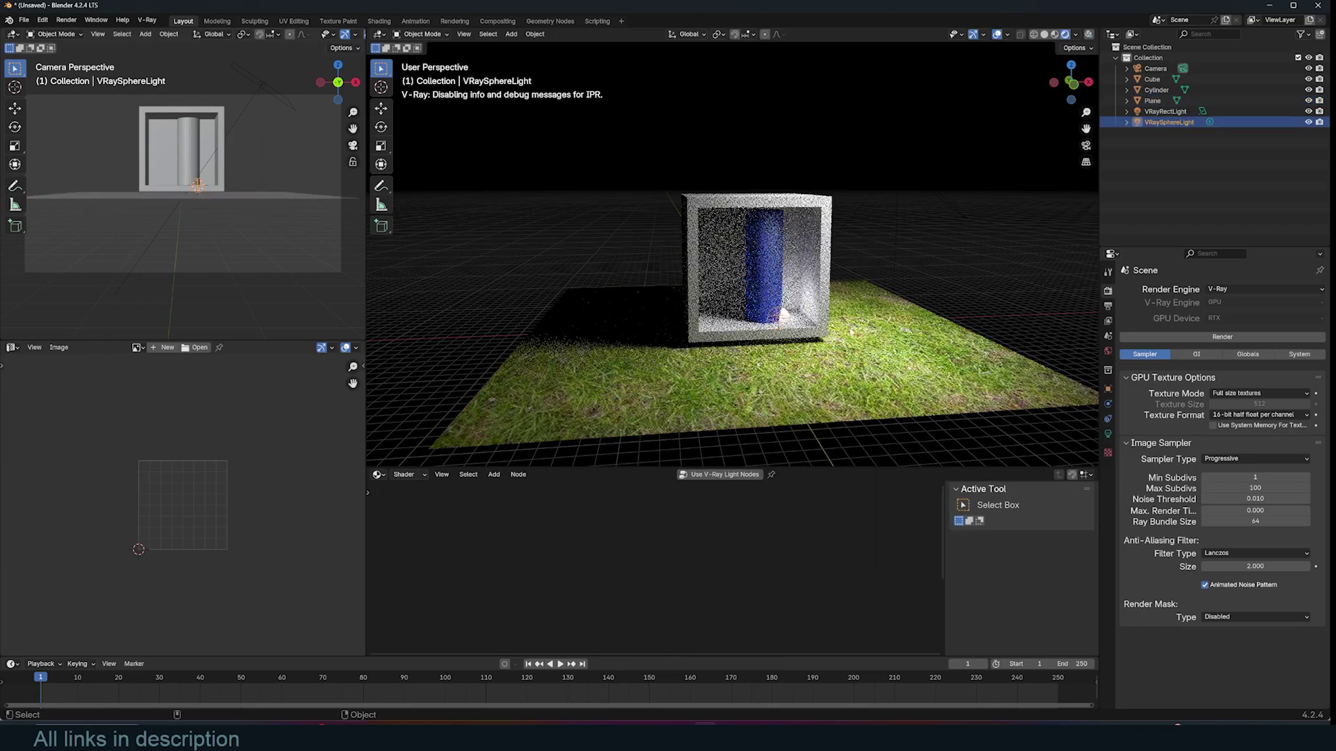
pyautogui.press('g')
pyautogui.click(846, 230)
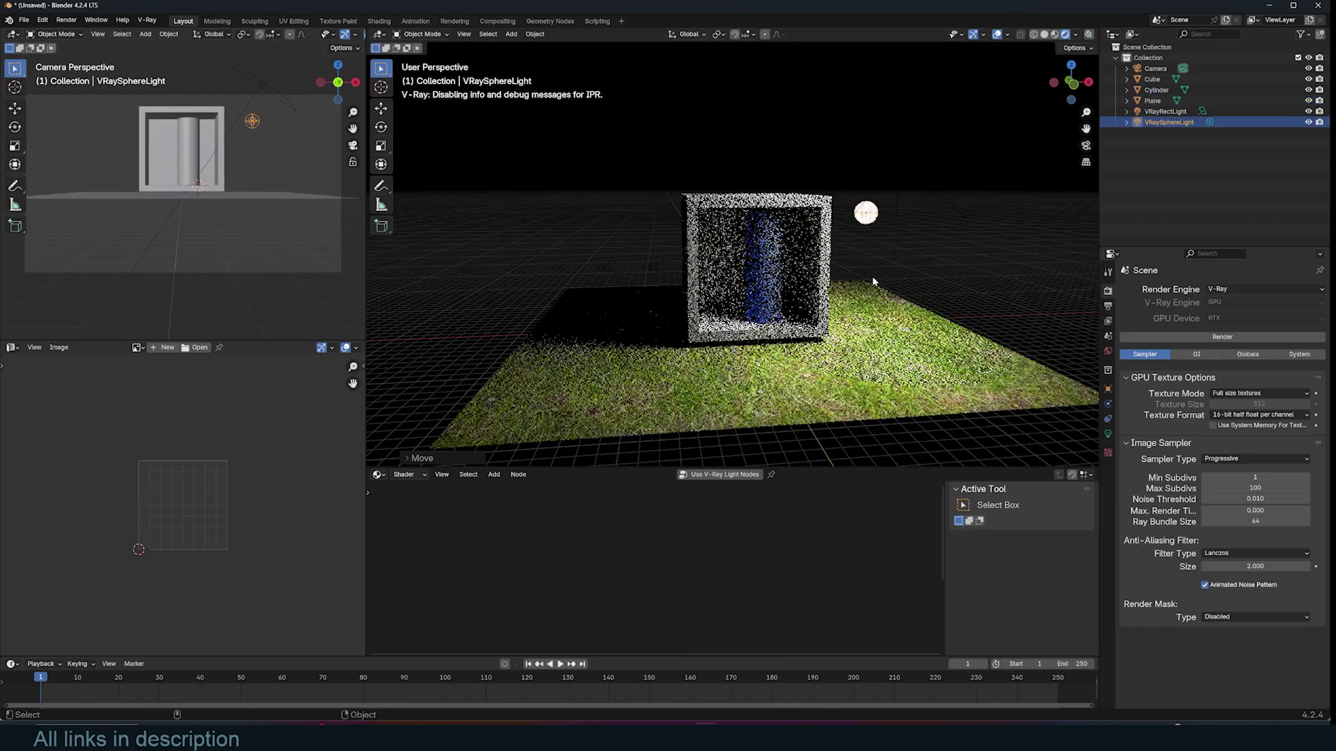
pyautogui.press('s')
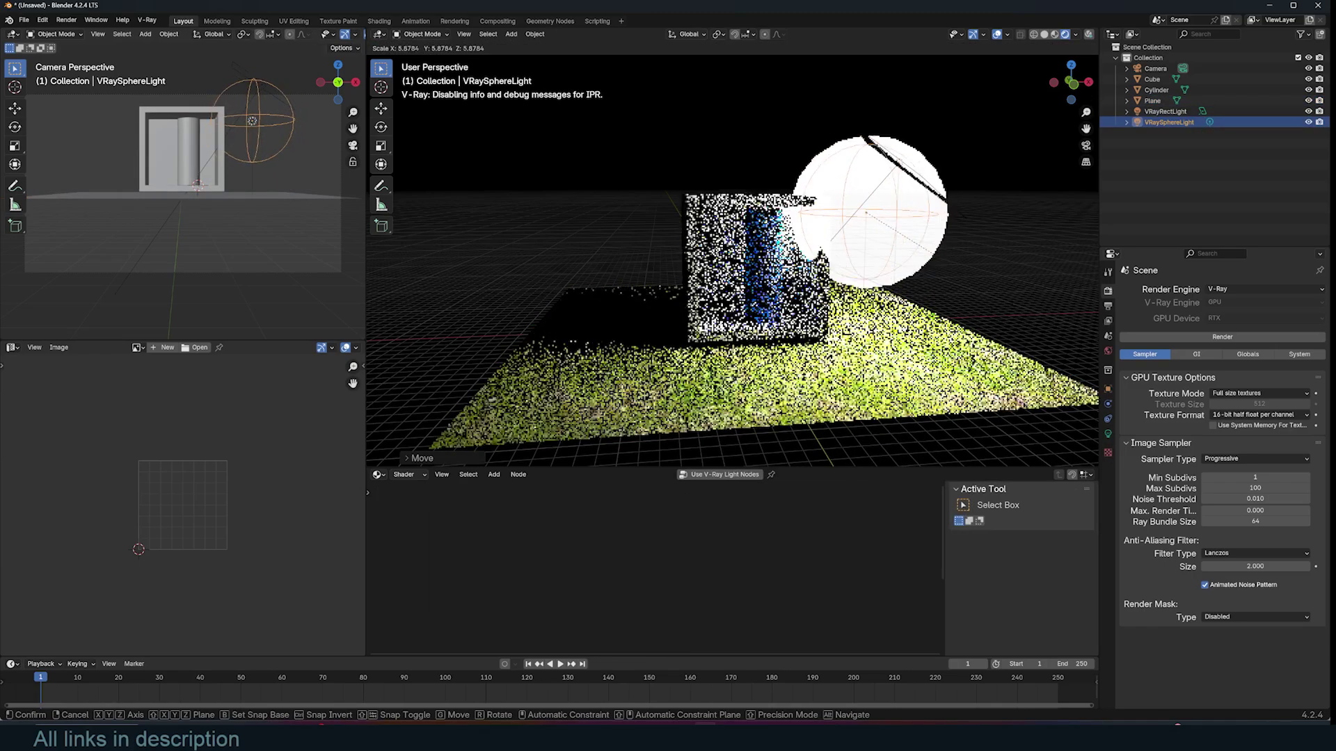
pyautogui.click(940, 257)
pyautogui.moveTo(940, 257); pyautogui.dragTo(876, 278, button='middle')
pyautogui.hotkey('shift', 'a')
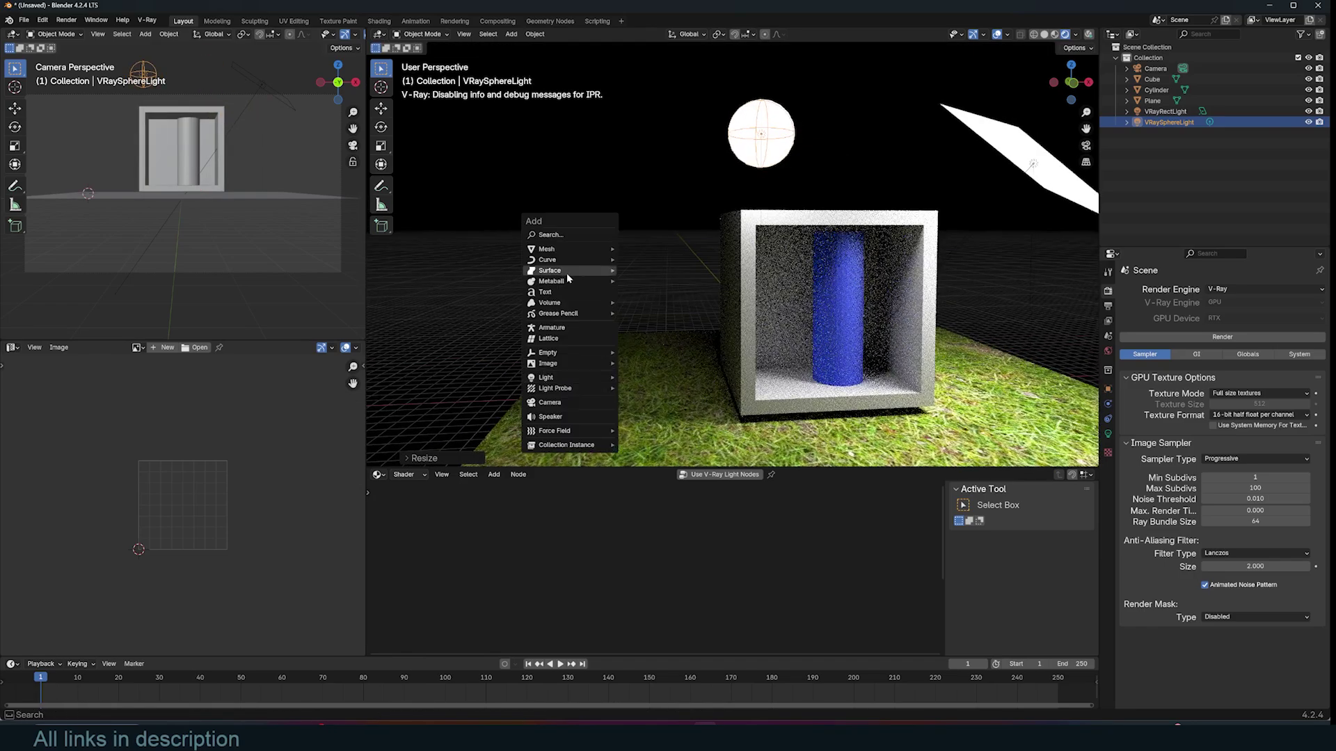
# Add a new cube, enlarge it and place it left of the open box.
pyautogui.moveTo(567, 253)
pyautogui.click(637, 259)
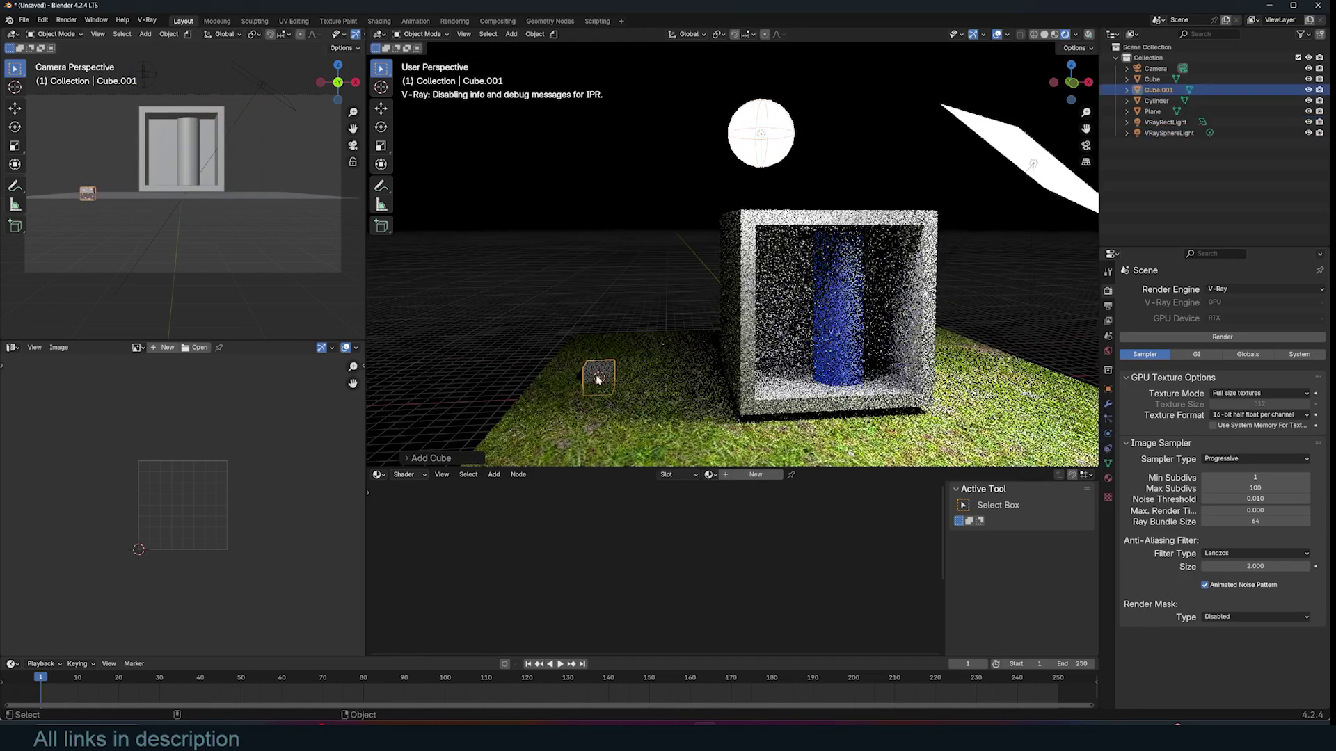
pyautogui.press('s')
pyautogui.press('Return')
pyautogui.press('g')
pyautogui.press('Return')
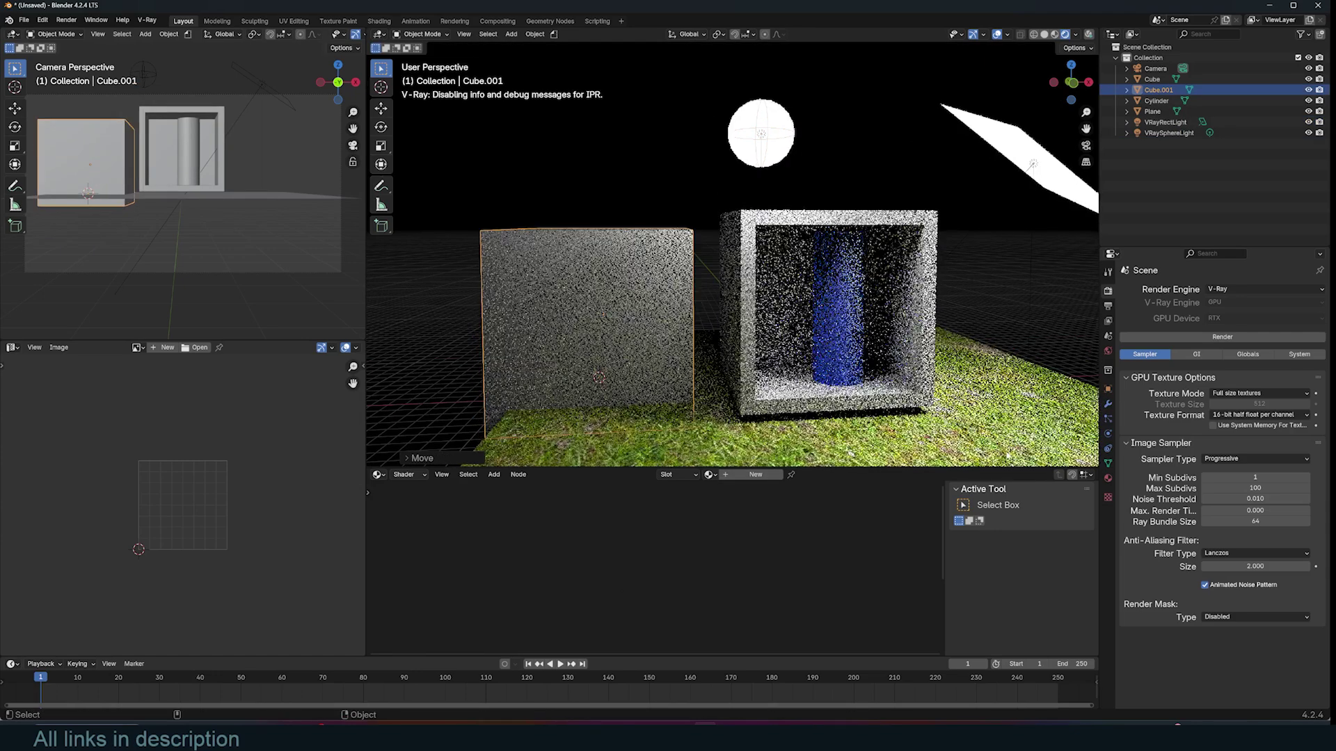
pyautogui.click(1107, 477)
# Give the new cube a V-Ray Light Mtl linked to the material output and raise it higher.
pyautogui.click(743, 475)
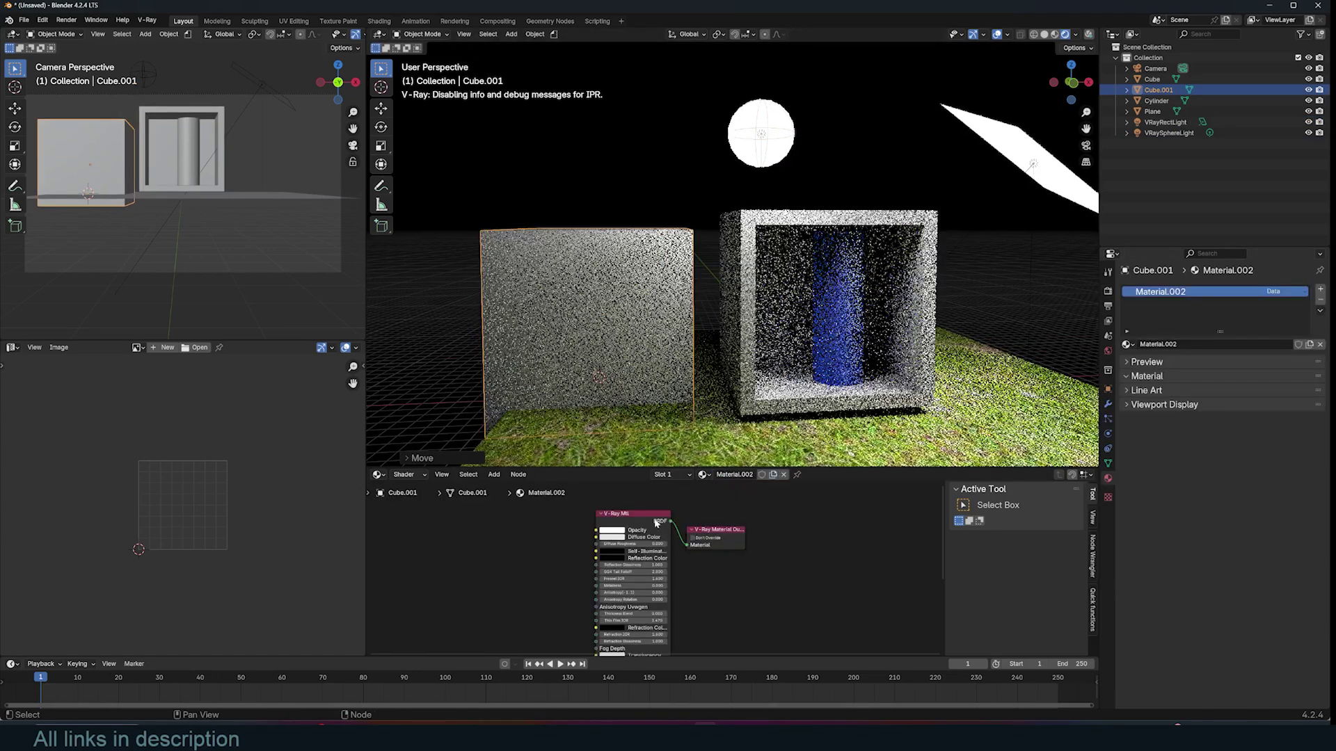
pyautogui.hotkey('shift', 'a')
pyautogui.hotkey('shift', 'a')
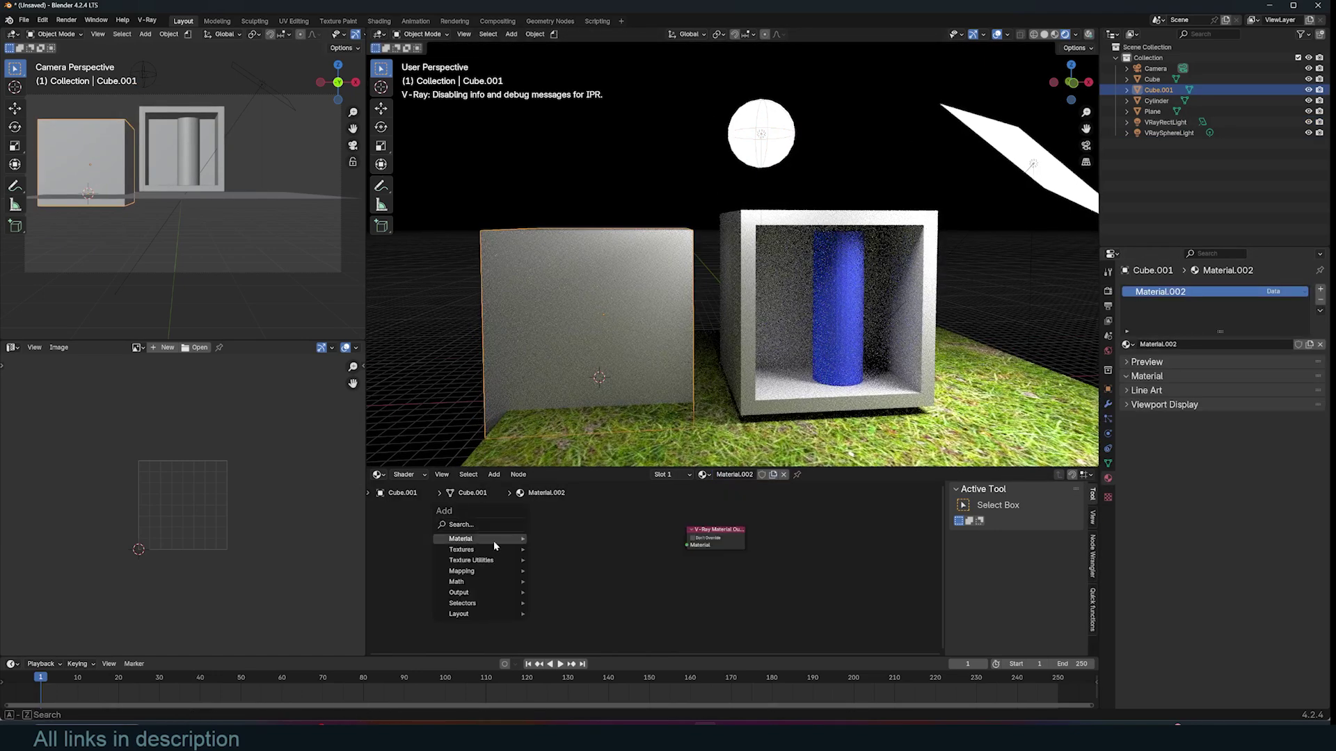
pyautogui.moveTo(486, 539)
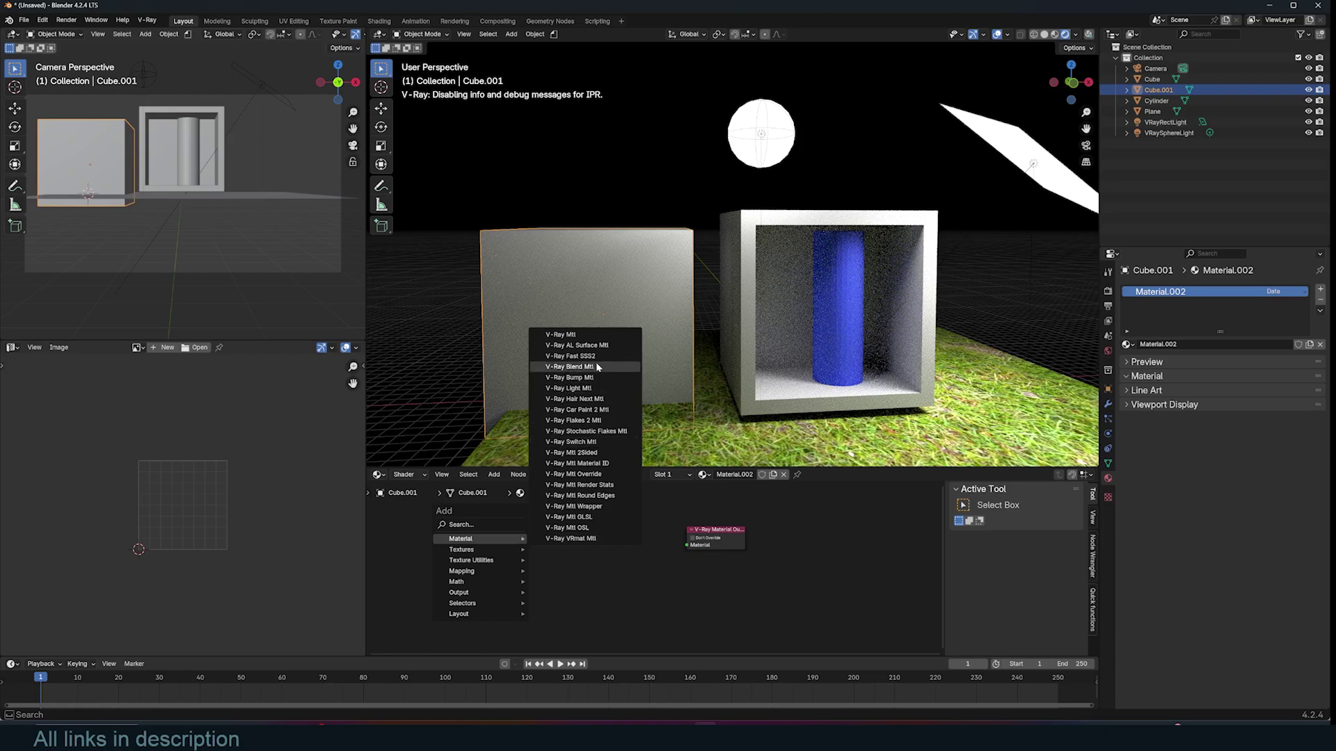
pyautogui.click(586, 389)
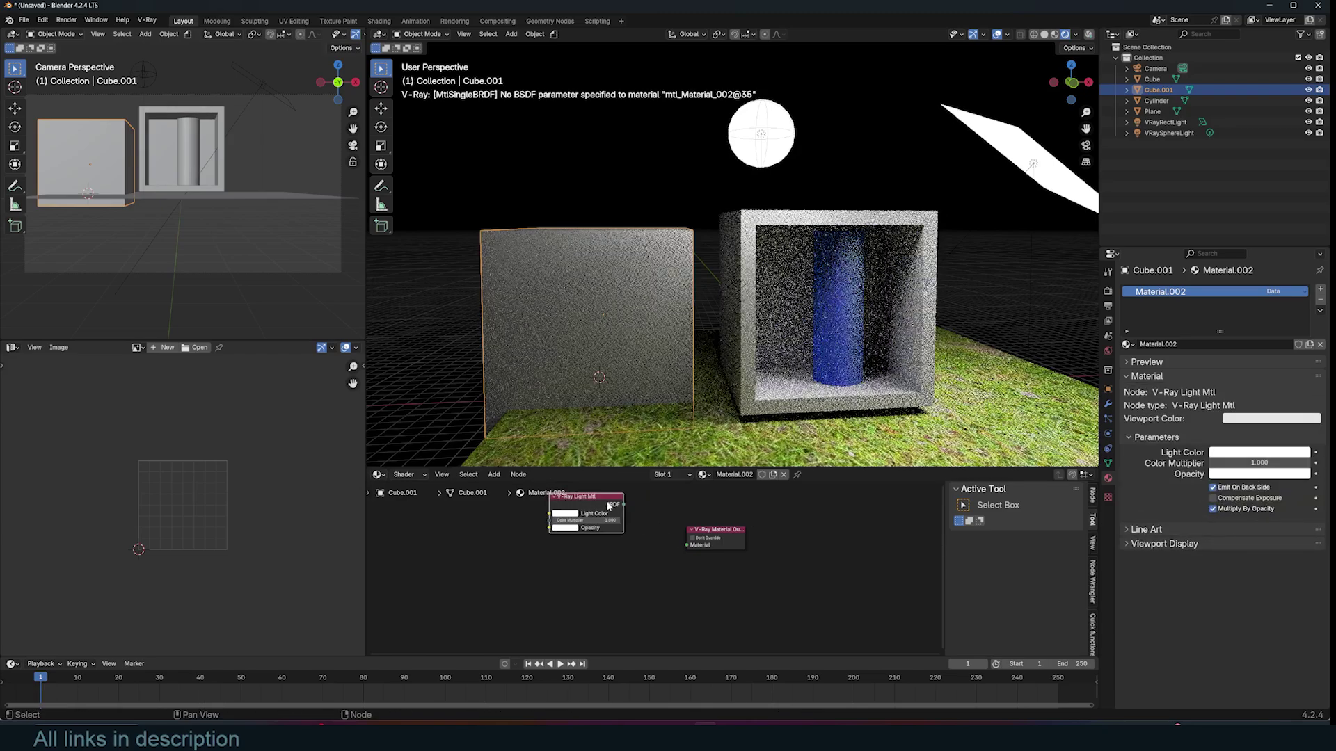
pyautogui.moveTo(635, 435); pyautogui.dragTo(737, 243, button='middle')
pyautogui.press('s')
pyautogui.click(739, 402)
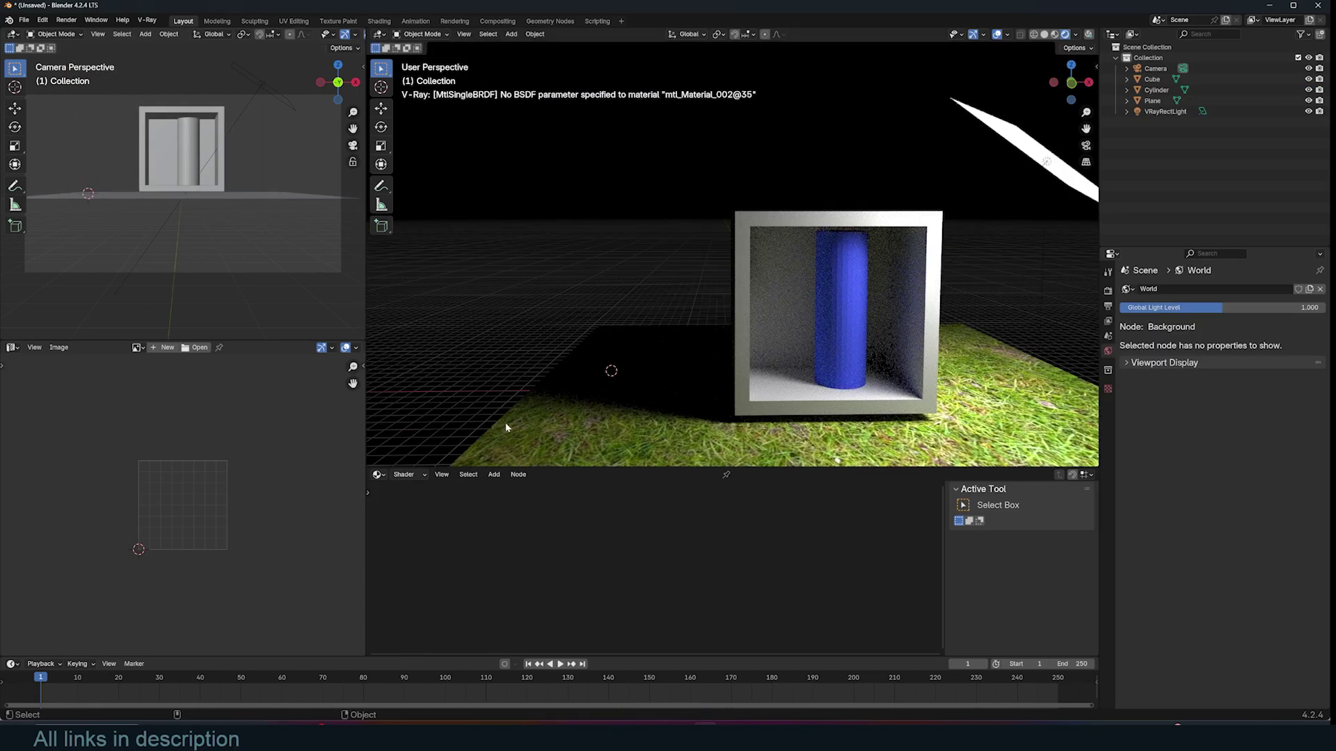
# Switch the node editor to World and enable Use V-Ray World Nodes.
pyautogui.click(422, 476)
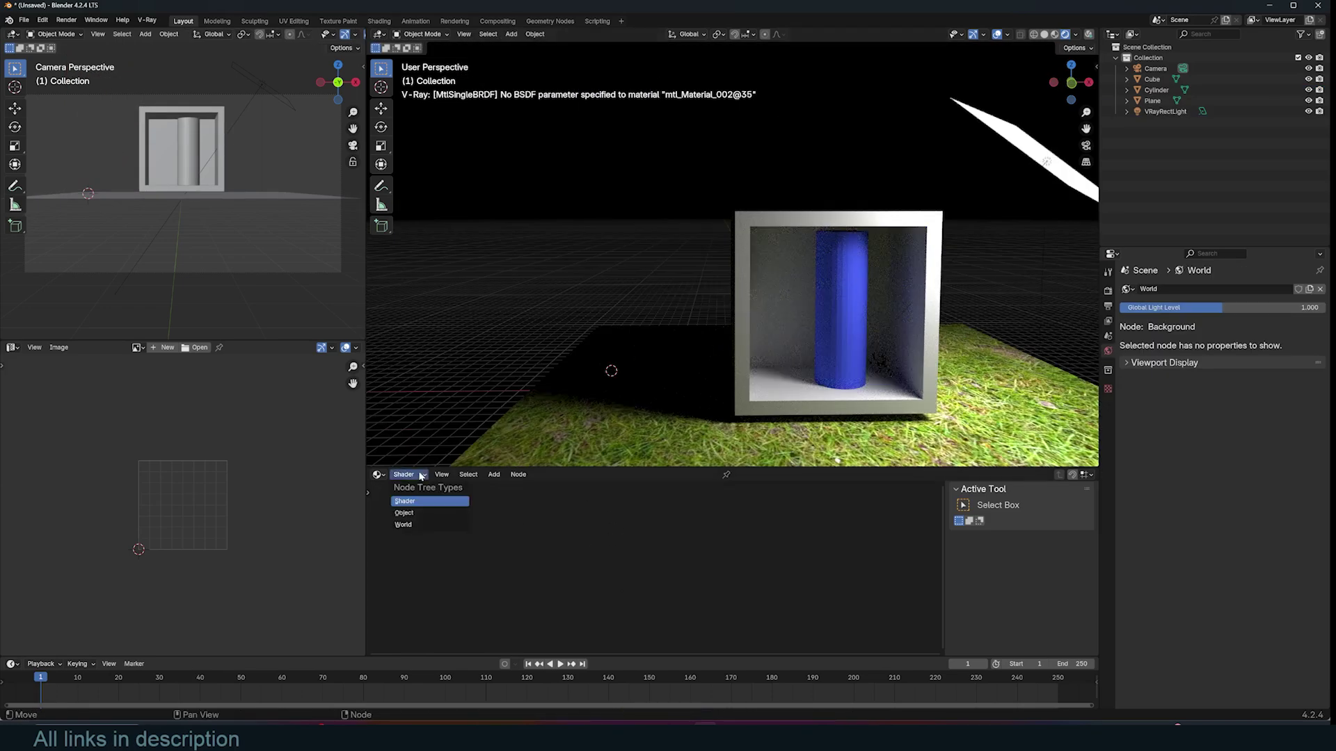
pyautogui.click(430, 525)
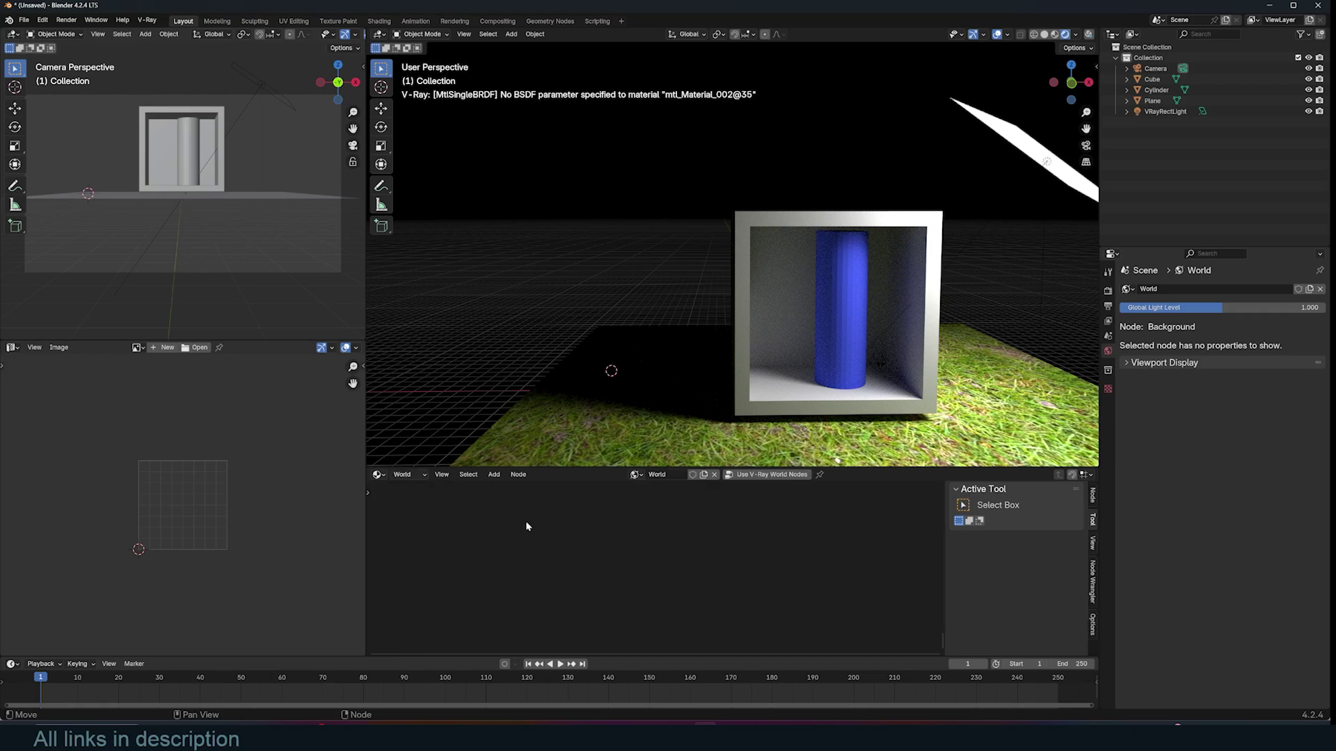
pyautogui.click(772, 477)
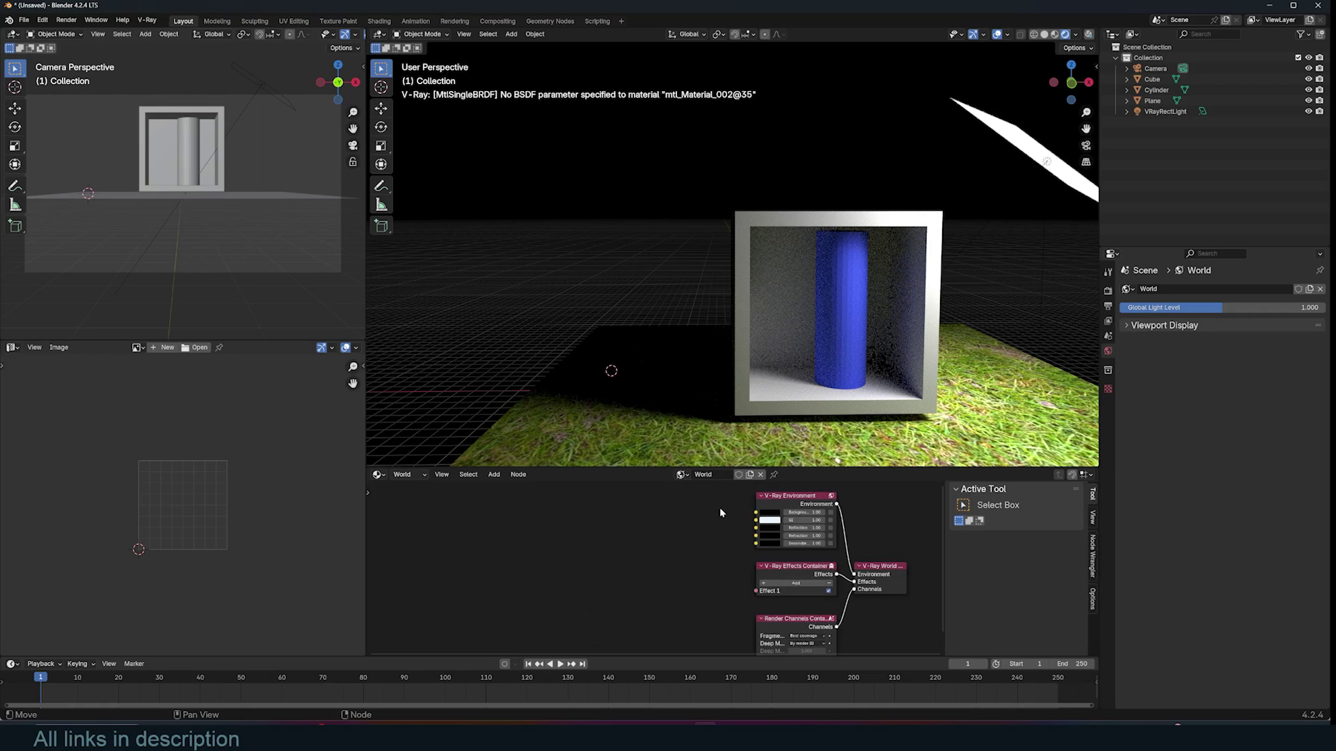
pyautogui.scroll(2, 782, 506)
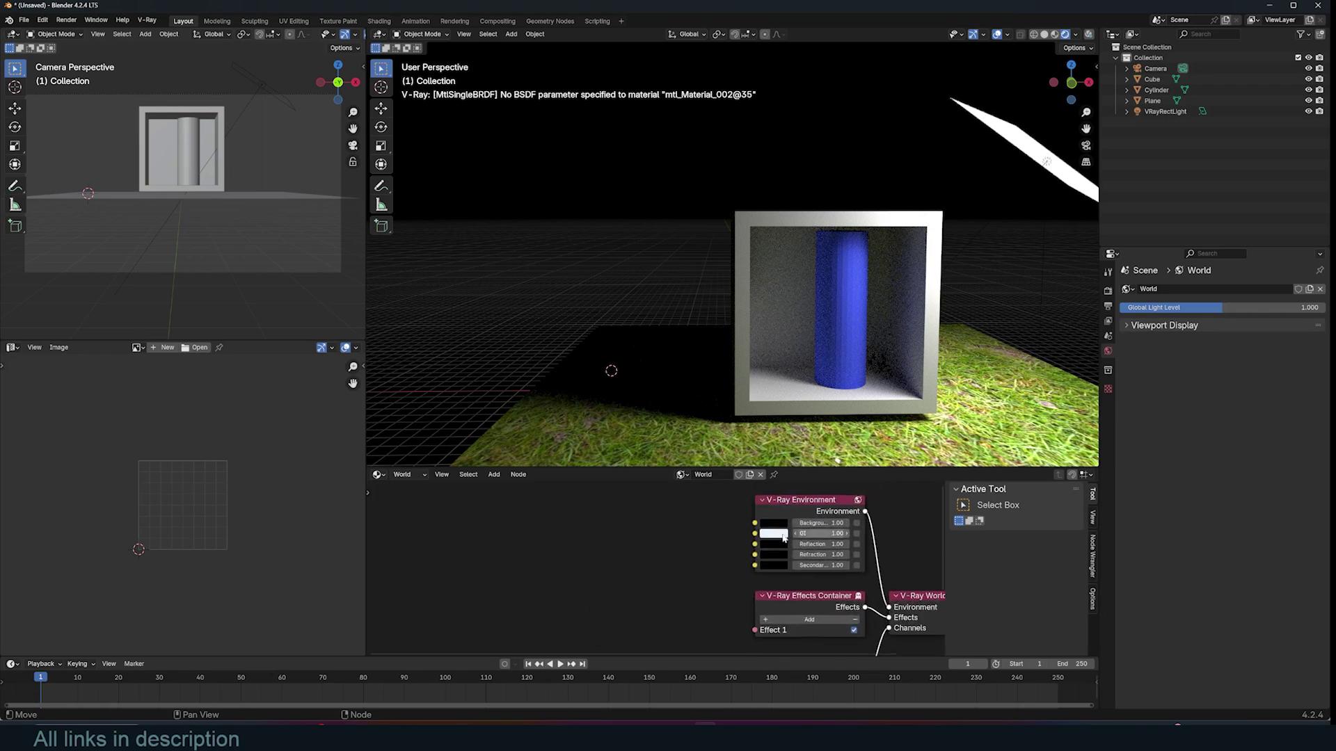
# Add a V-Ray Bitmap with DaySkyHDRI026A, link it to Background, and tick Background.
pyautogui.hotkey('shift', 'a')
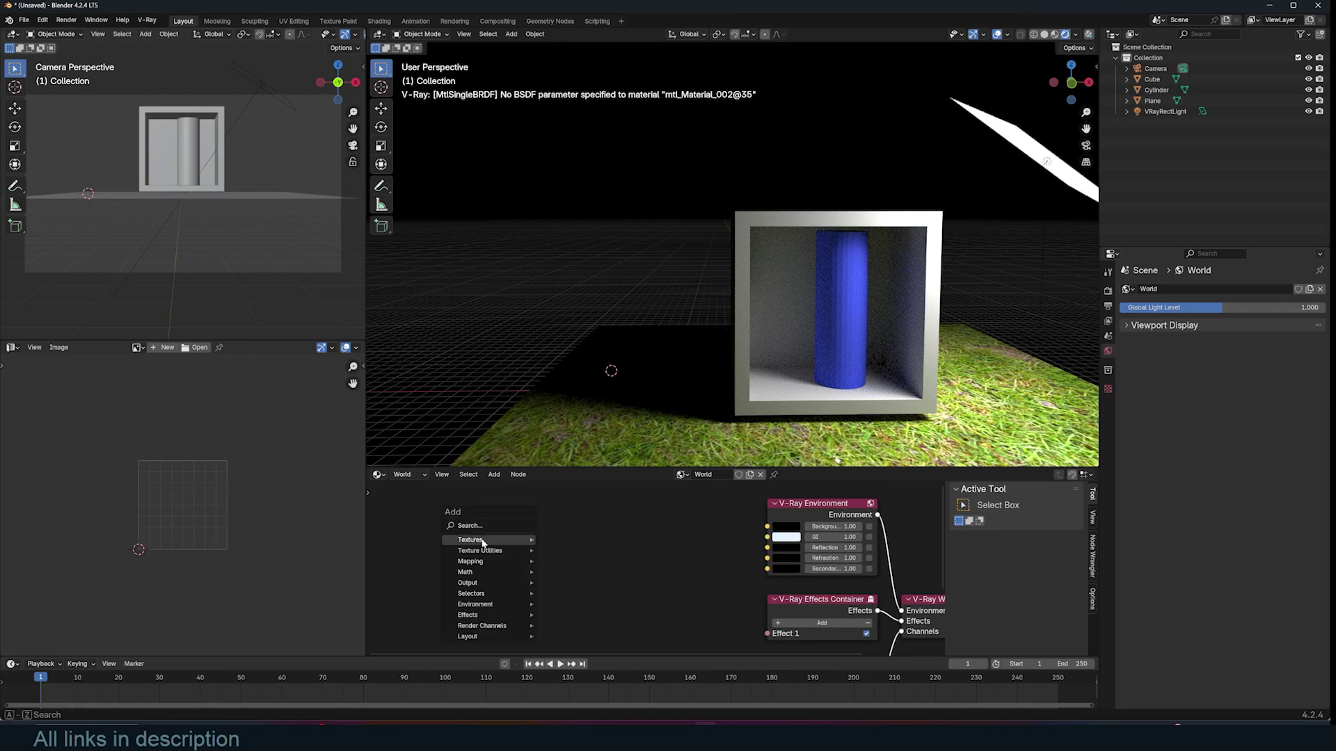
pyautogui.moveTo(479, 540)
pyautogui.click(592, 240)
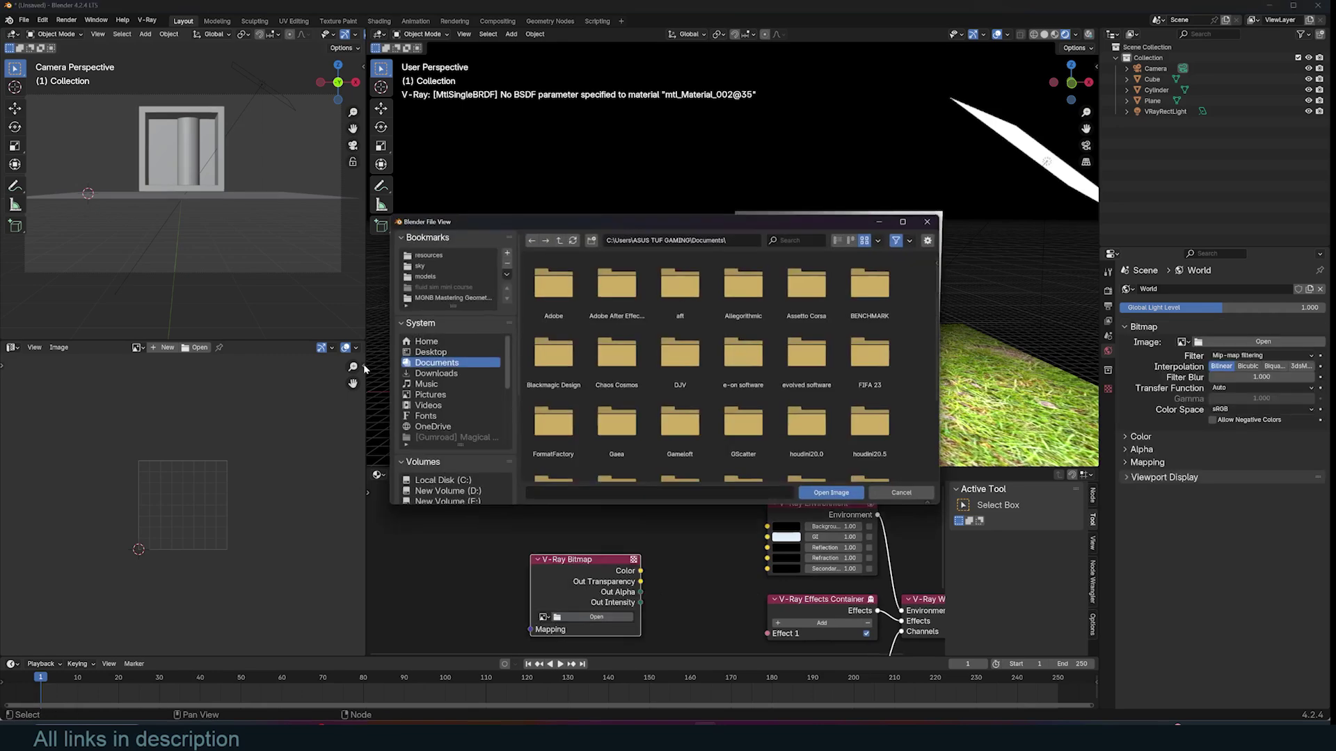
pyautogui.click(424, 265)
pyautogui.doubleClick(617, 282)
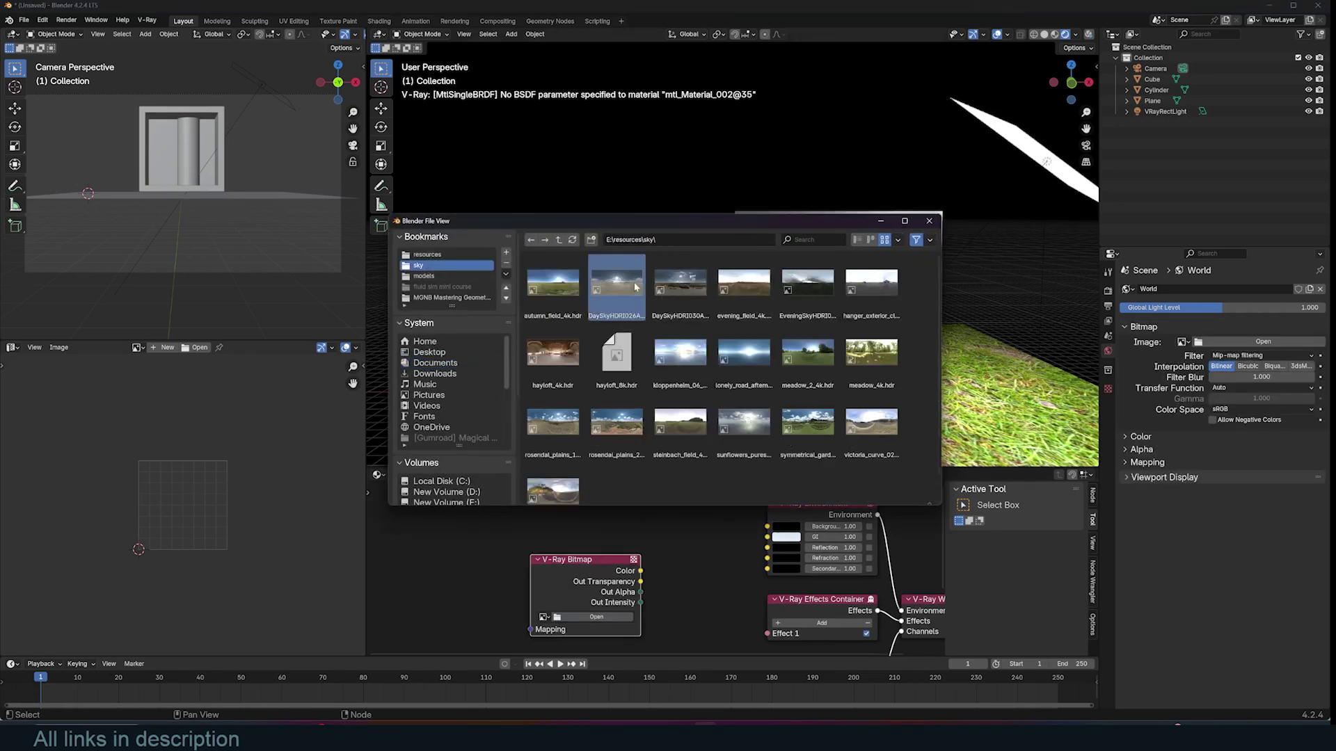
pyautogui.moveTo(640, 570); pyautogui.dragTo(766, 527)
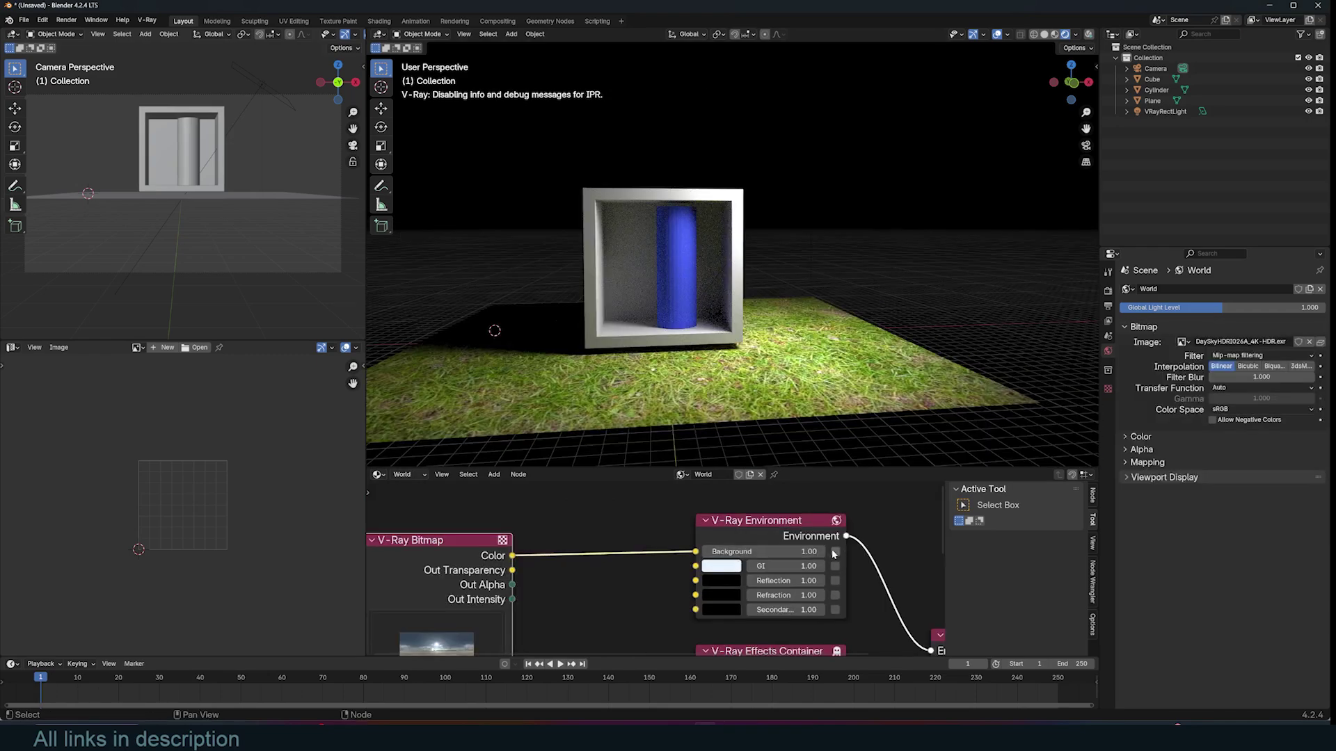
pyautogui.click(835, 551)
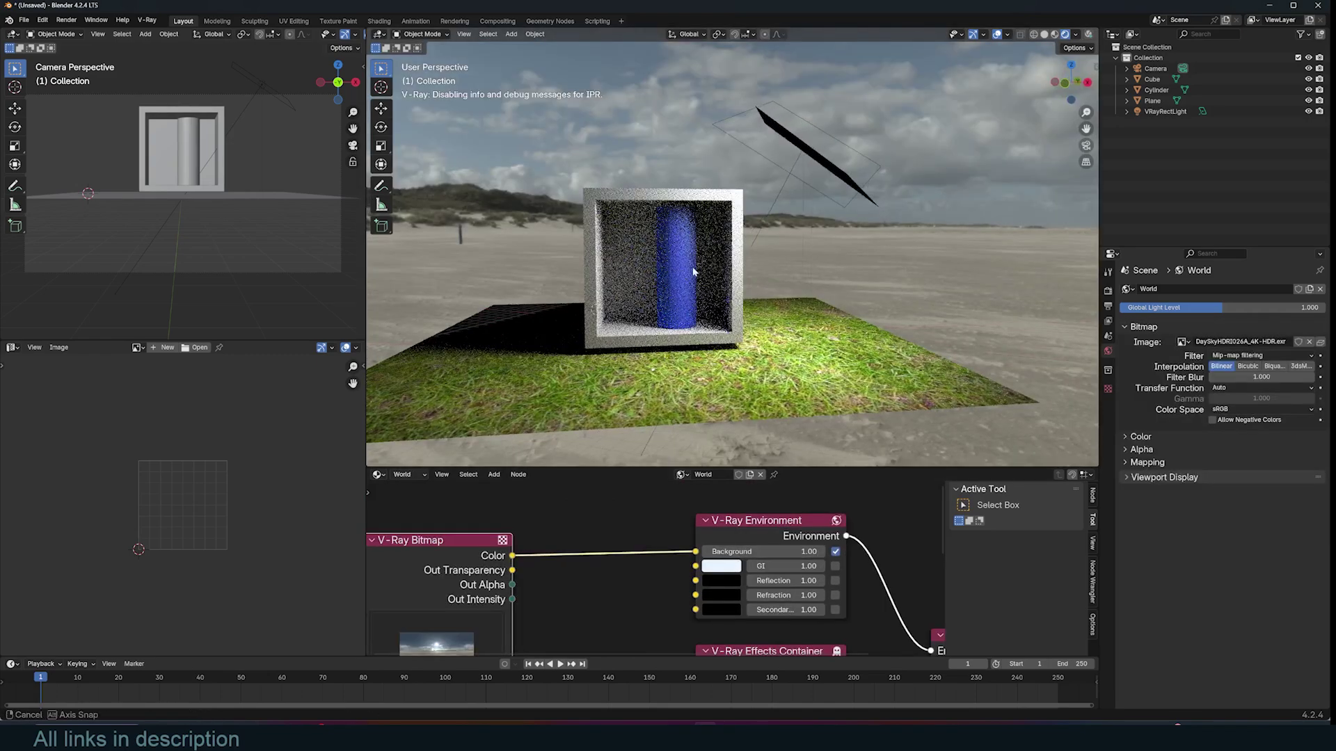
pyautogui.moveTo(647, 278); pyautogui.dragTo(593, 263, button='middle')
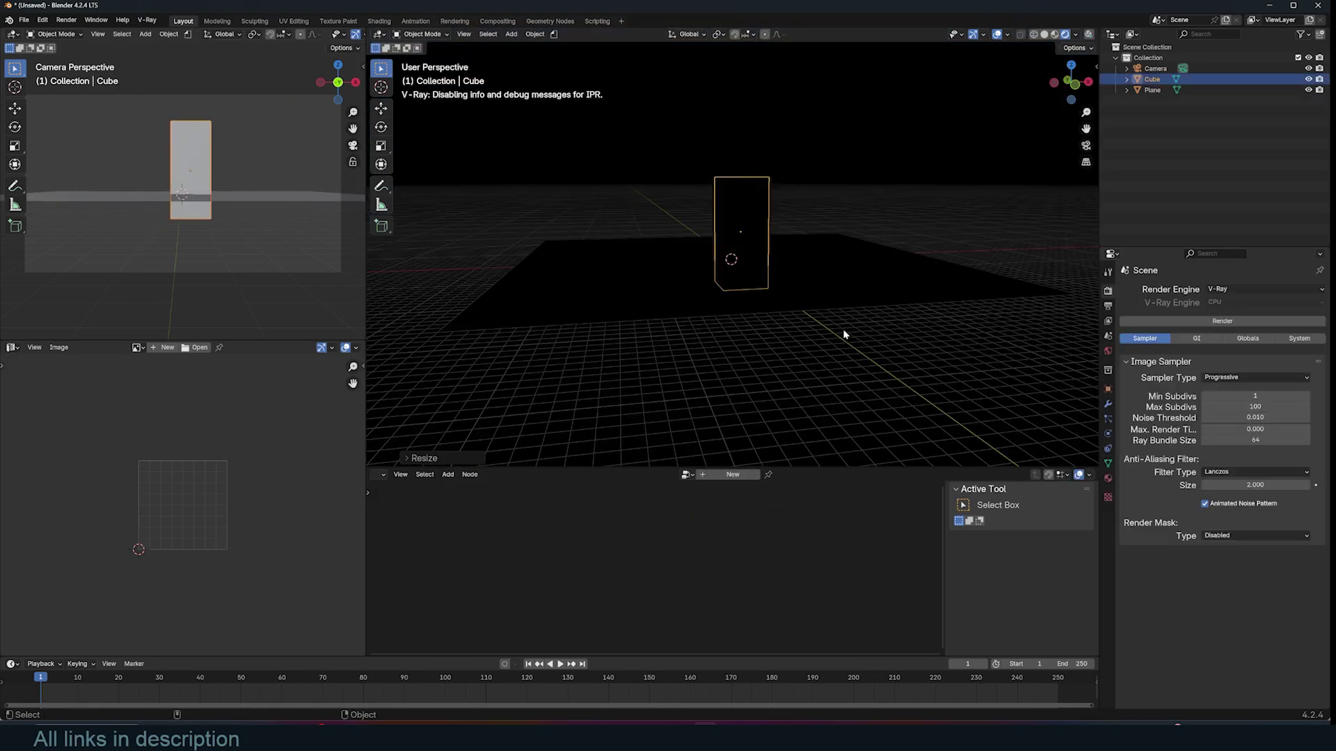
pyautogui.moveTo(844, 334); pyautogui.dragTo(790, 322, button='middle')
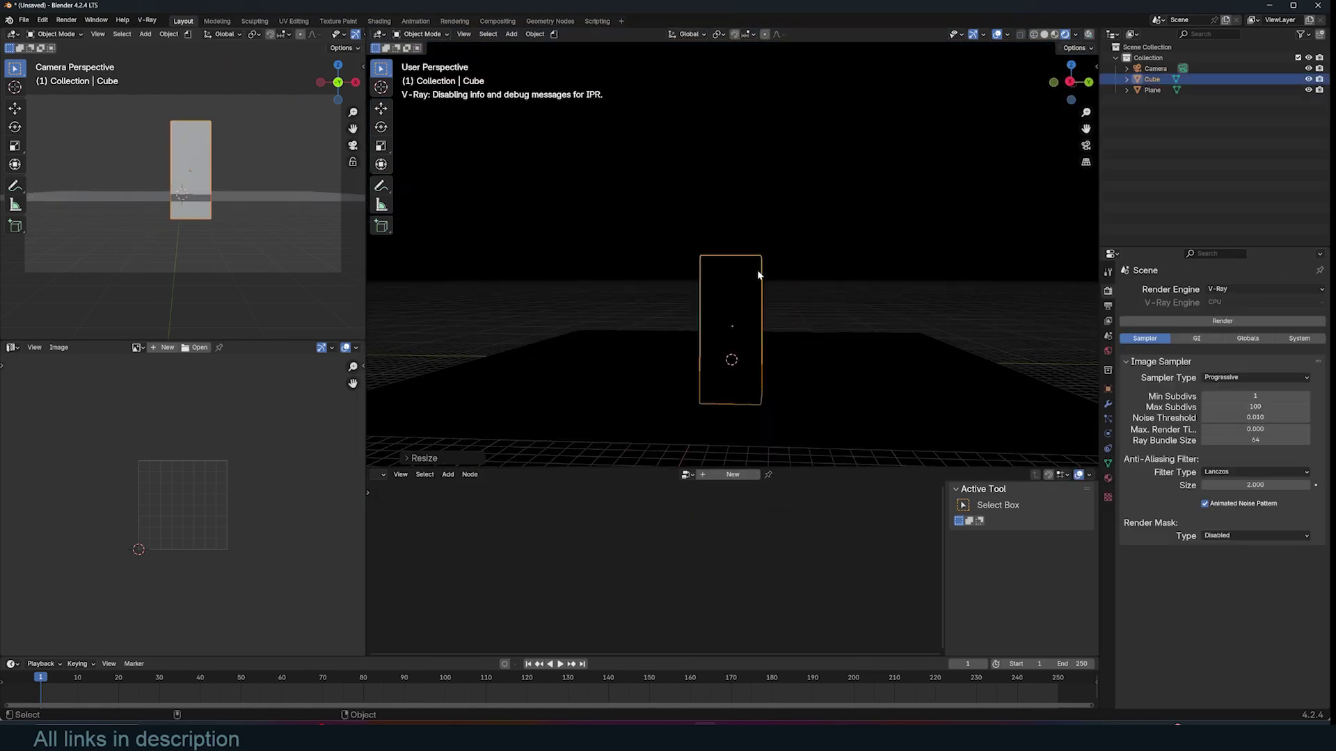
# Add a V-Ray Sun And Sky light to the scene.
pyautogui.hotkey('shift', 'a')
pyautogui.moveTo(732, 404)
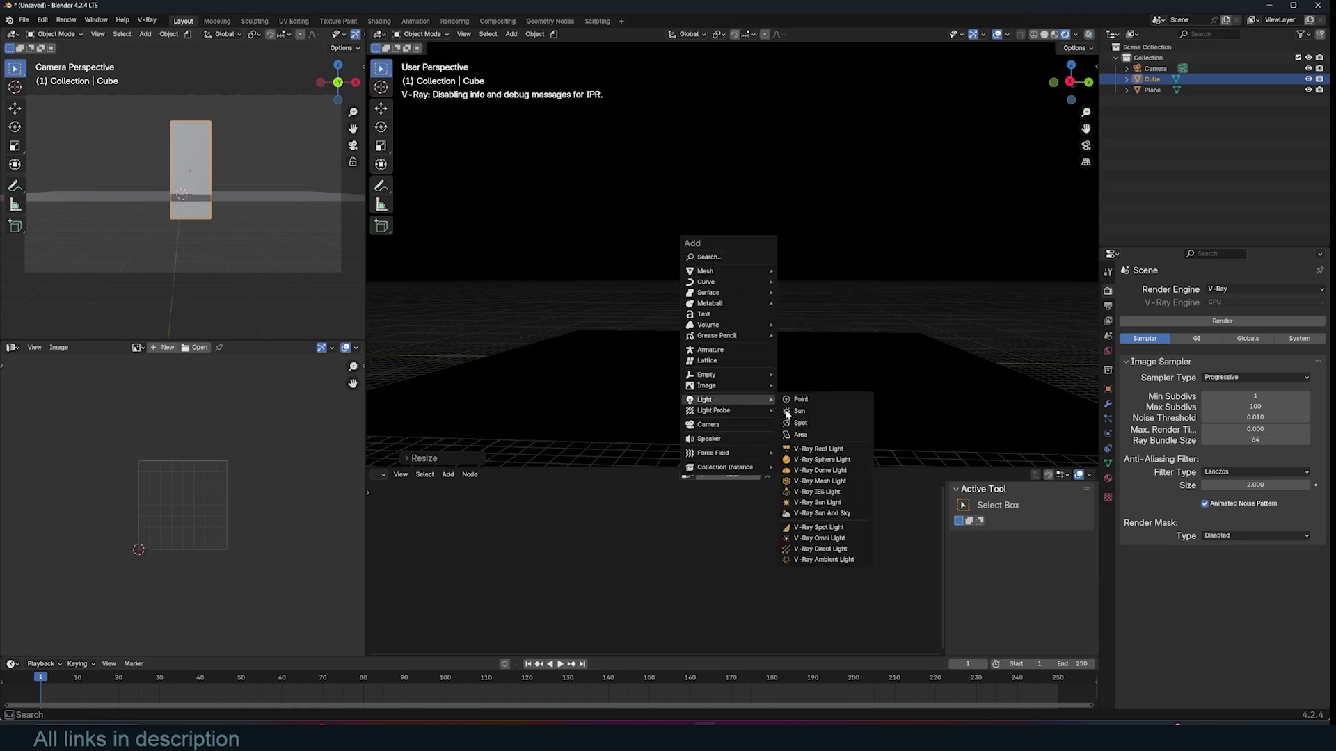
pyautogui.click(840, 513)
pyautogui.moveTo(873, 322); pyautogui.dragTo(858, 289, button='middle')
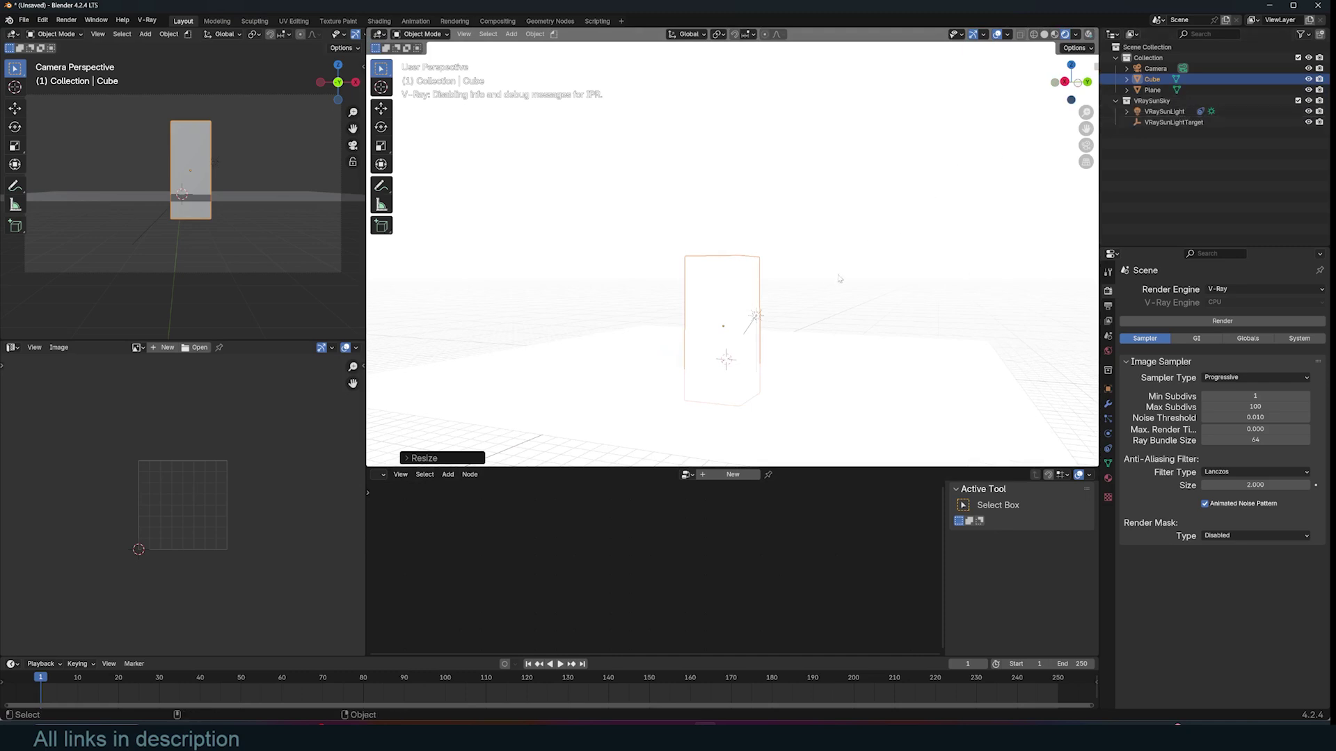
# Set the VRaySunLight intensity to 0.1 in its Object Data settings.
pyautogui.click(1159, 113)
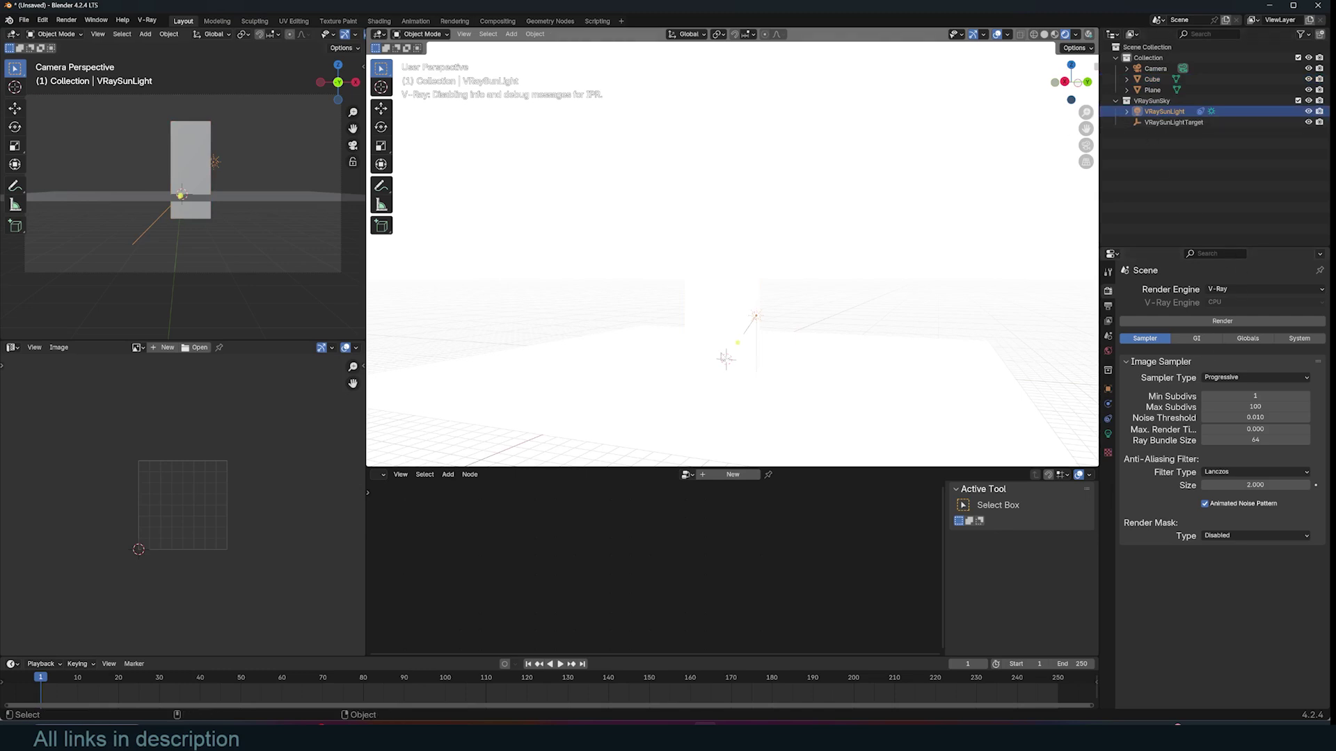
pyautogui.click(1108, 434)
pyautogui.click(1262, 343)
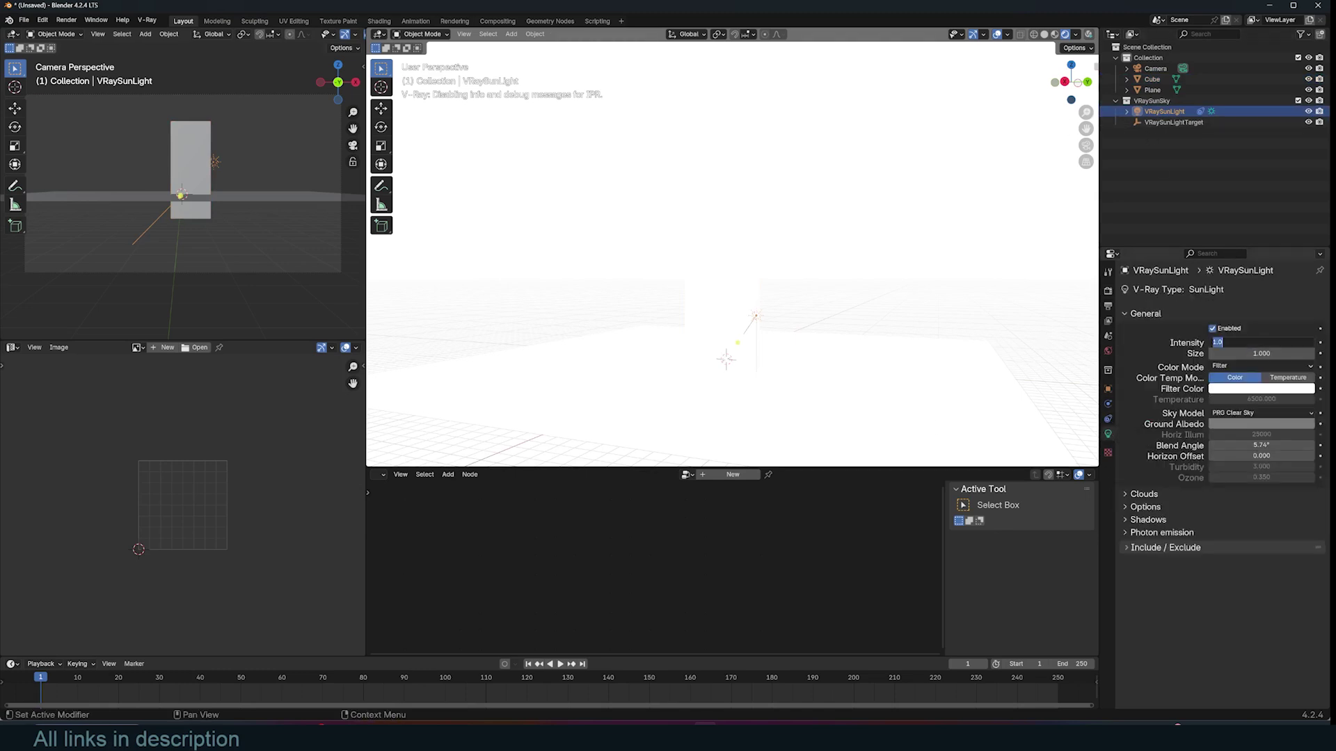
pyautogui.press('Return')
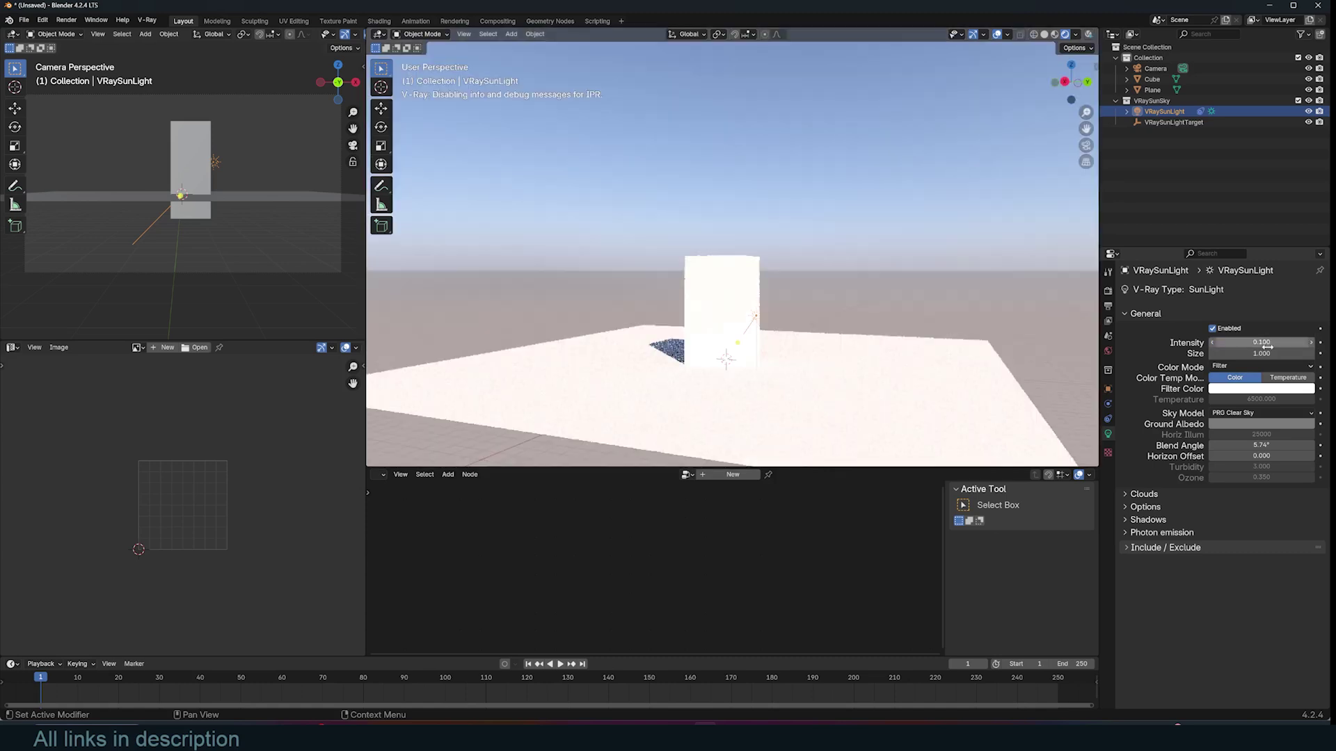
pyautogui.moveTo(871, 277); pyautogui.dragTo(680, 322, button='middle')
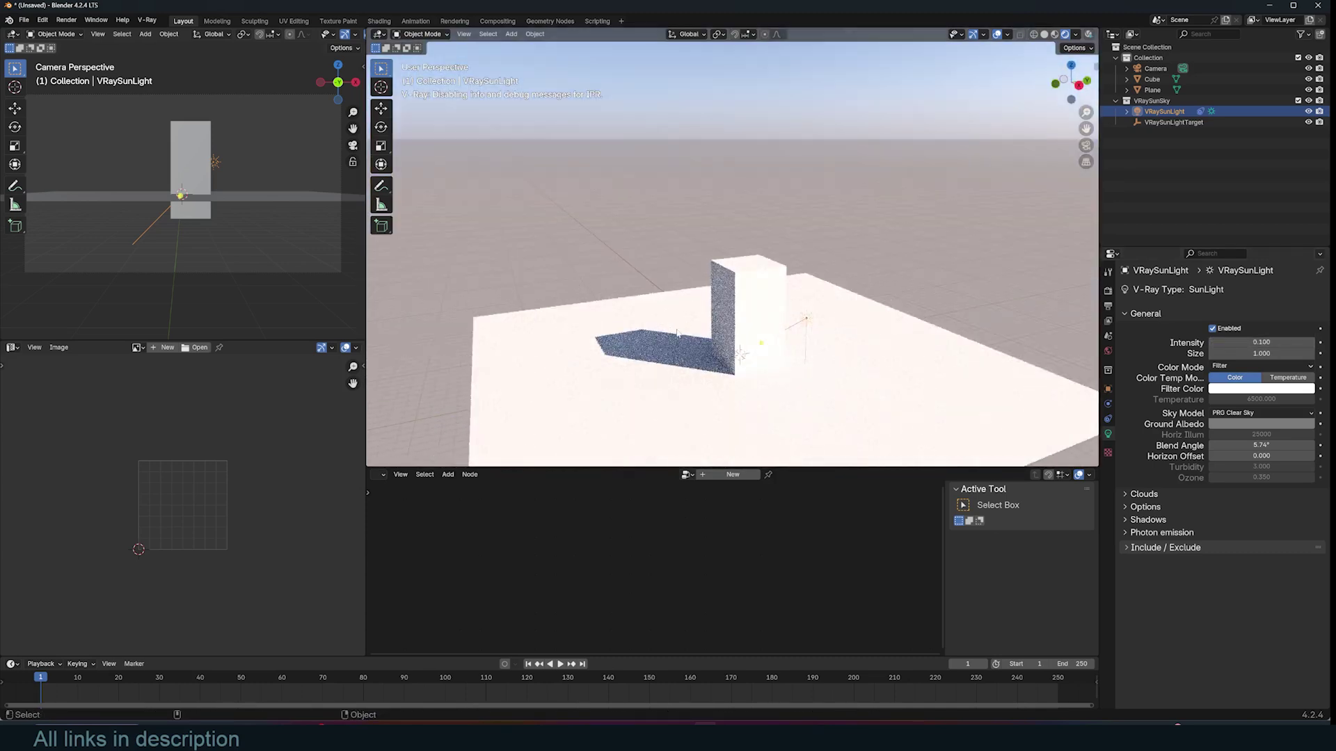
# Move VRaySunLightTarget with G so the block's shadow falls at a new angle.
pyautogui.click(1172, 124)
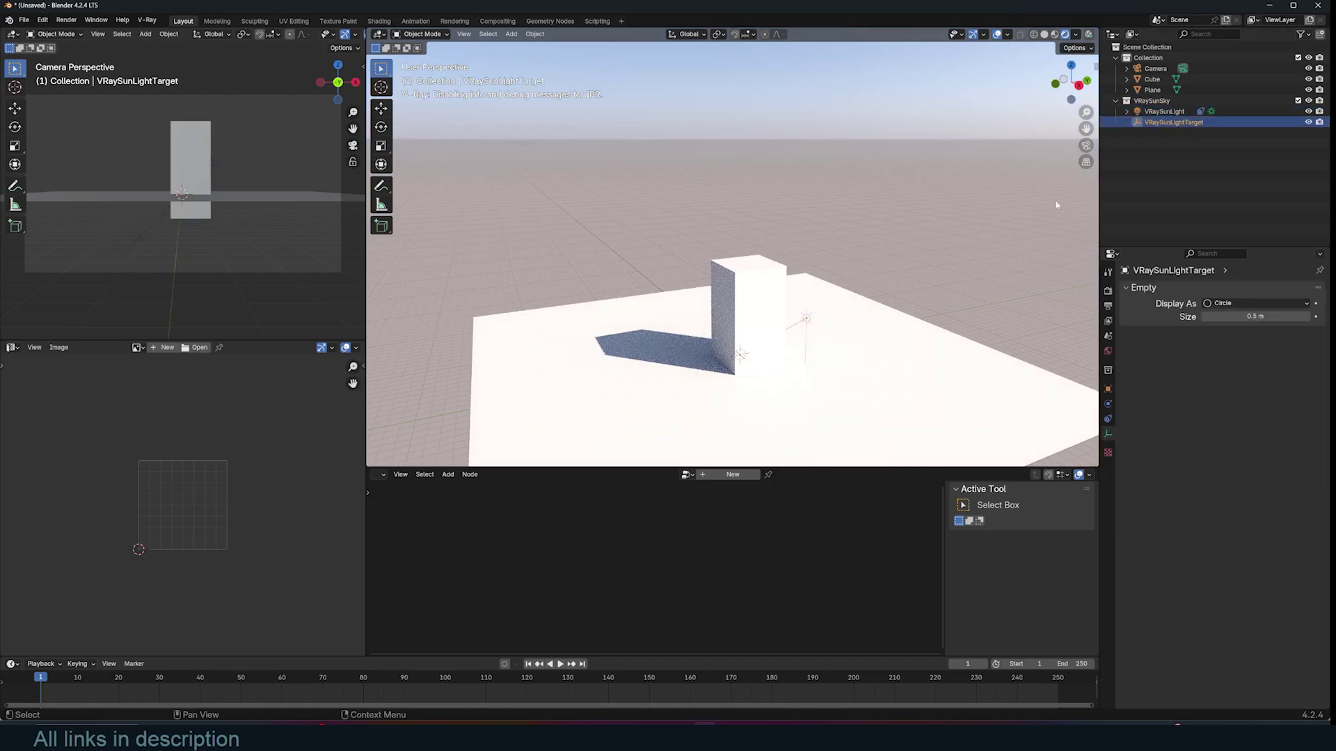
pyautogui.press('g')
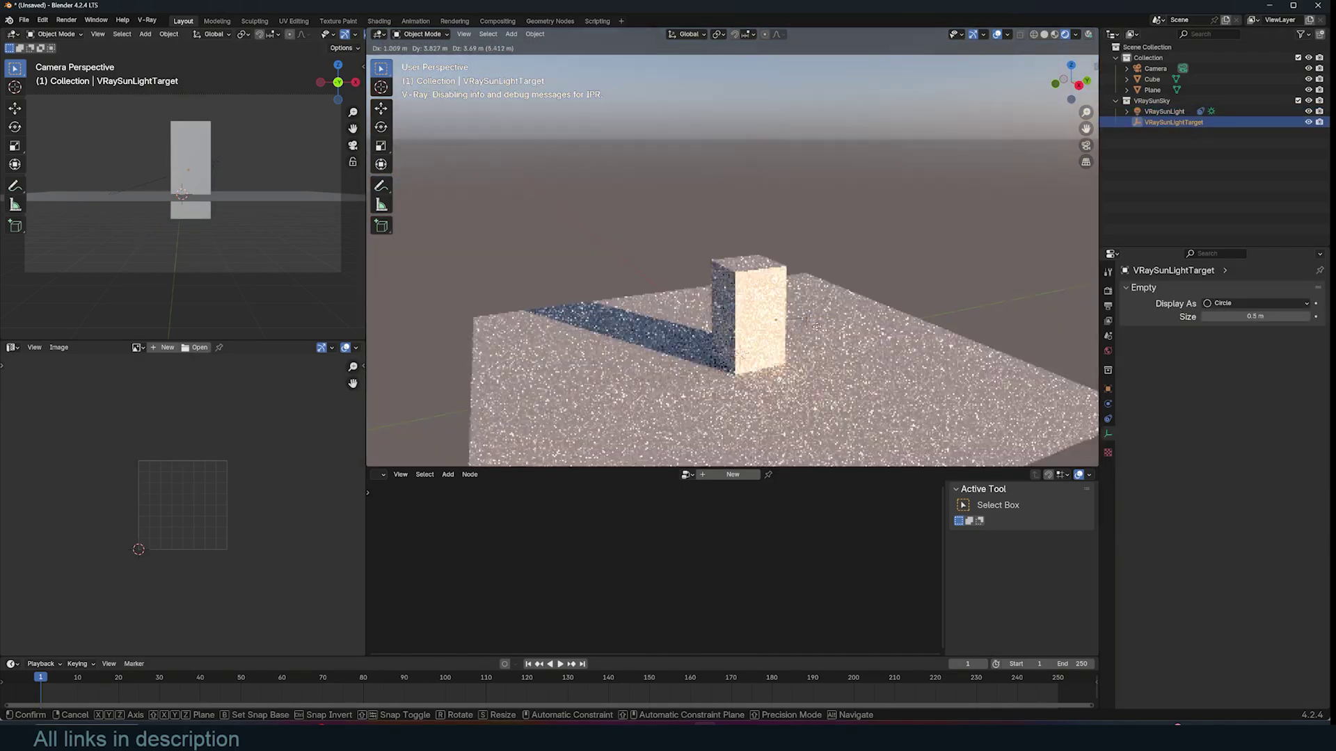
pyautogui.click(870, 347)
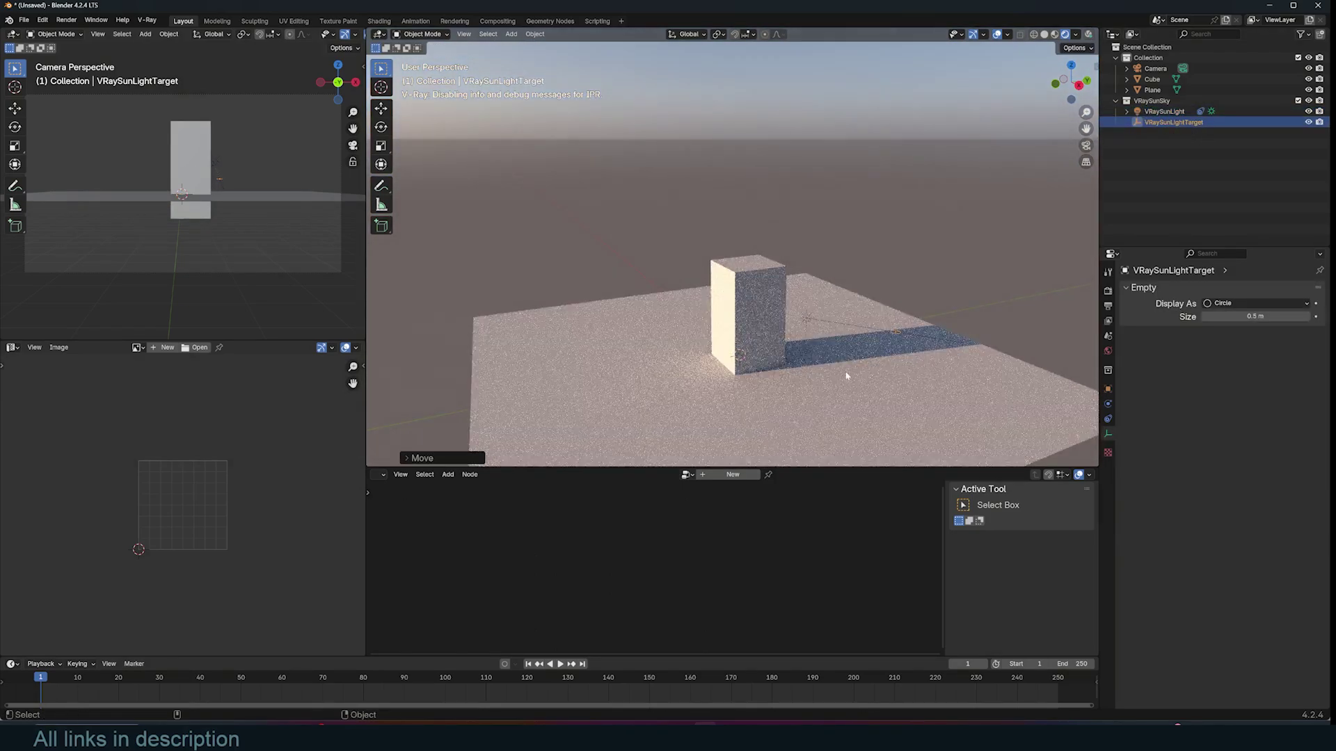
pyautogui.press('g')
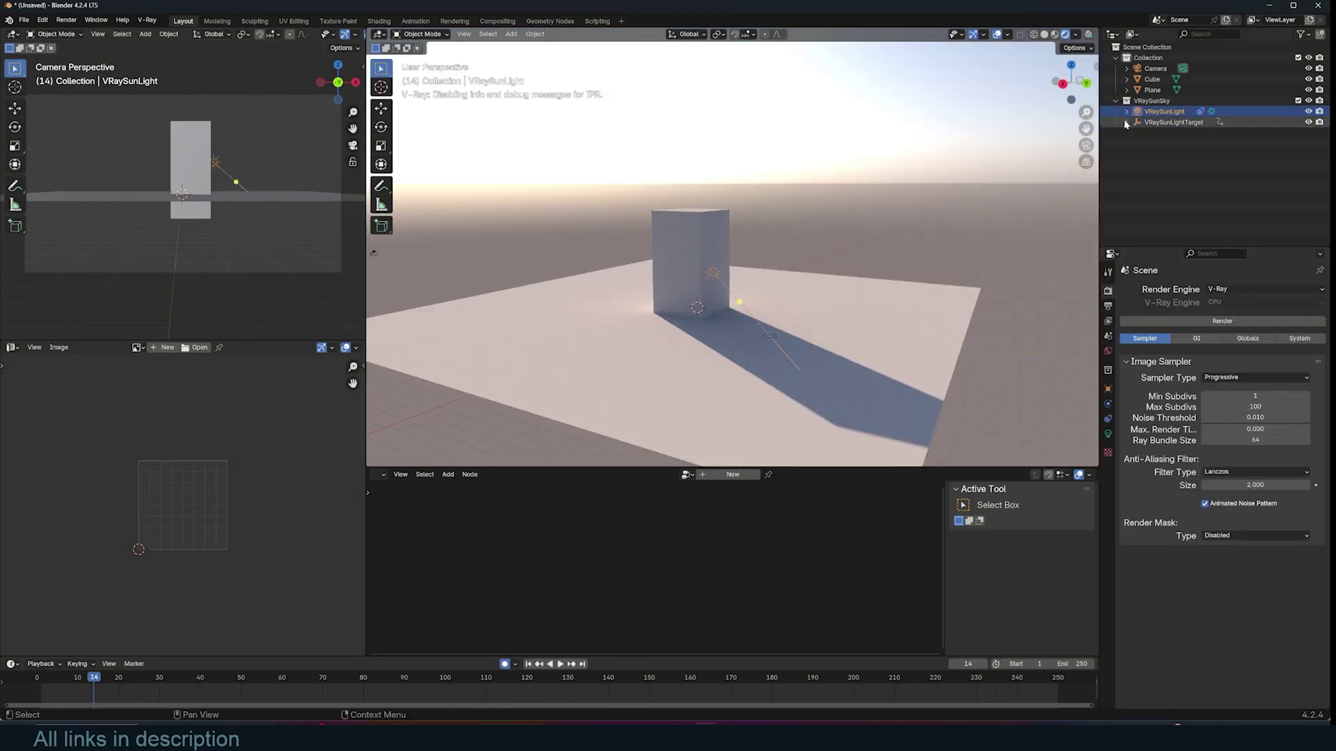
# Turn on volumetric clouds in the VRaySunLight Clouds panel.
pyautogui.click(1107, 434)
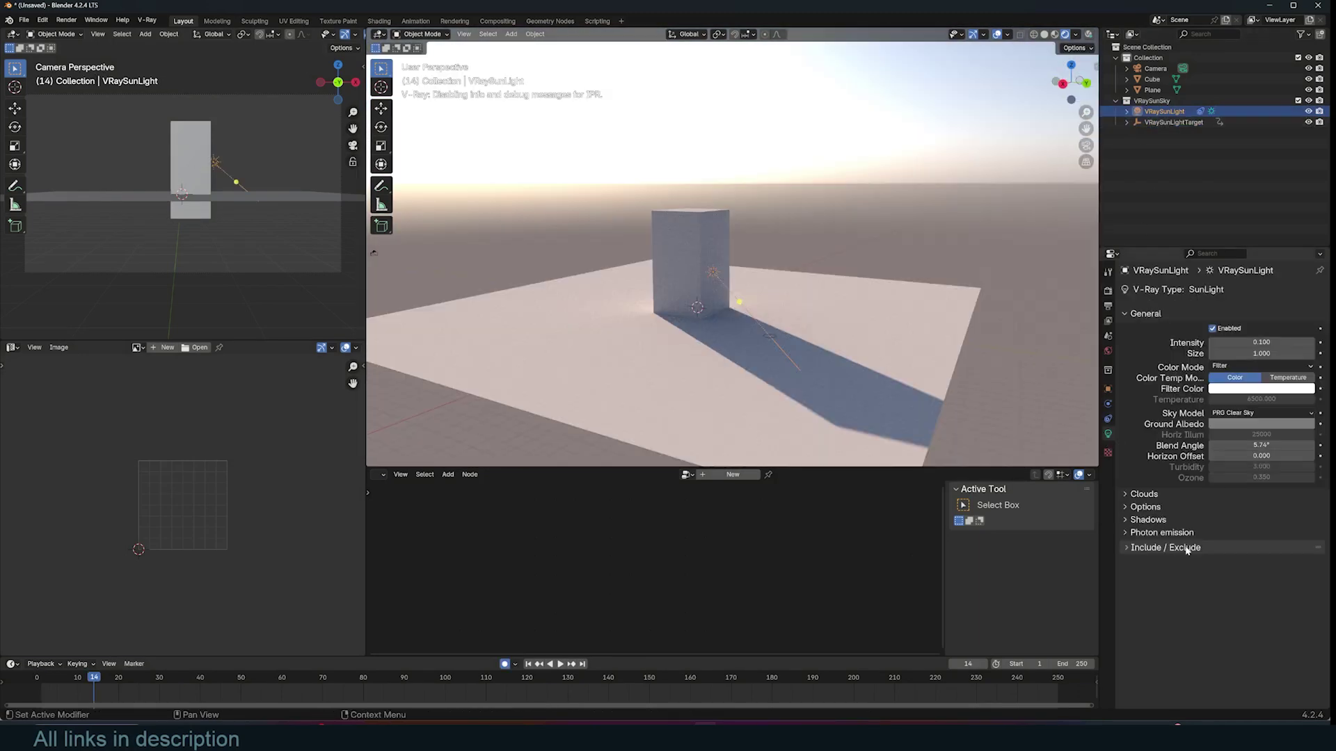
pyautogui.click(1149, 496)
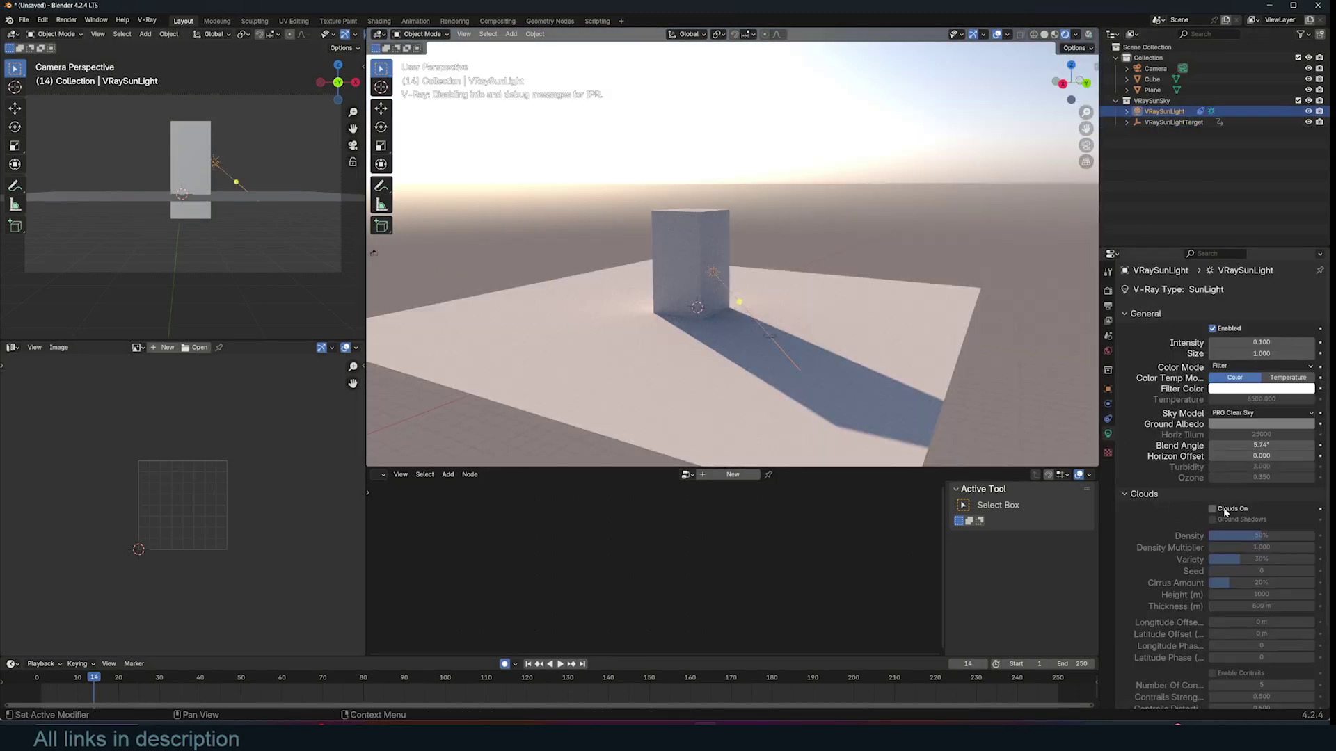
pyautogui.click(1218, 513)
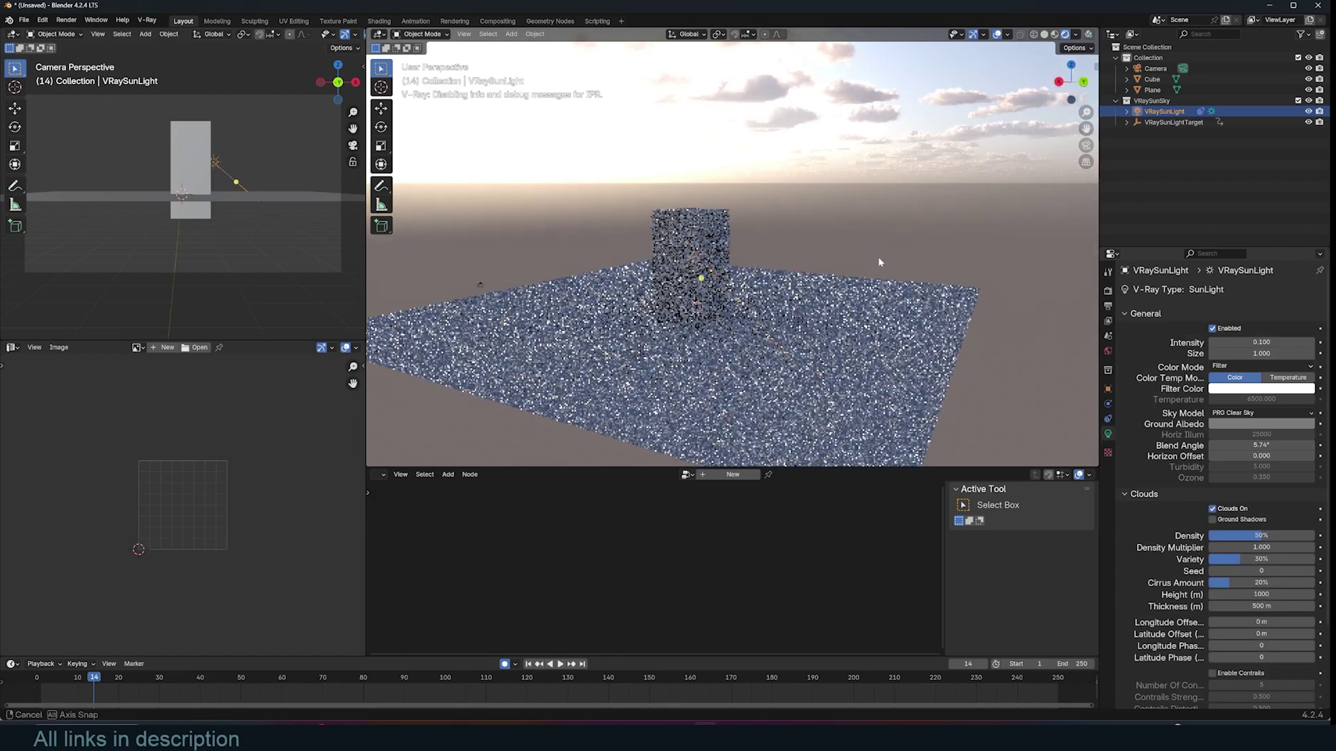
pyautogui.moveTo(878, 257); pyautogui.dragTo(624, 168, button='middle')
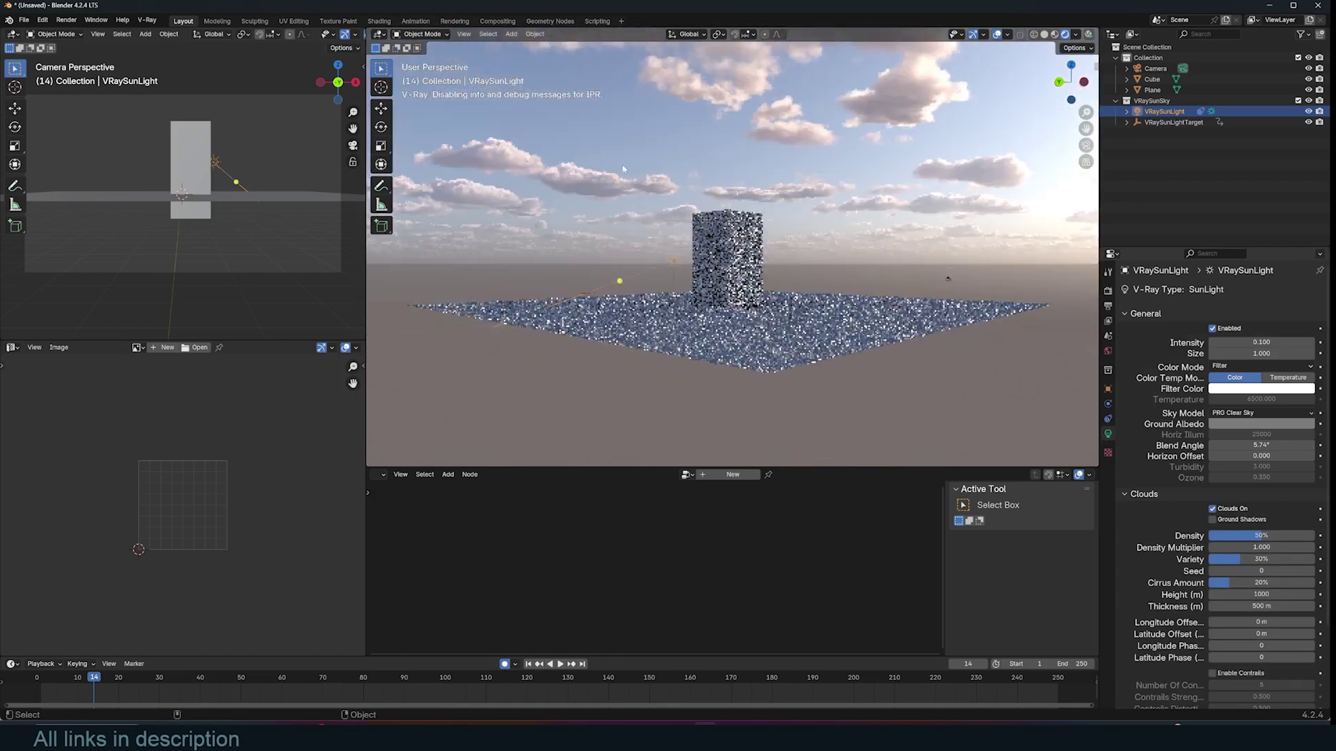
pyautogui.keyDown('shift'); pyautogui.moveTo(711, 161); pyautogui.dragTo(711, 221, button='middle'); pyautogui.keyUp('shift')
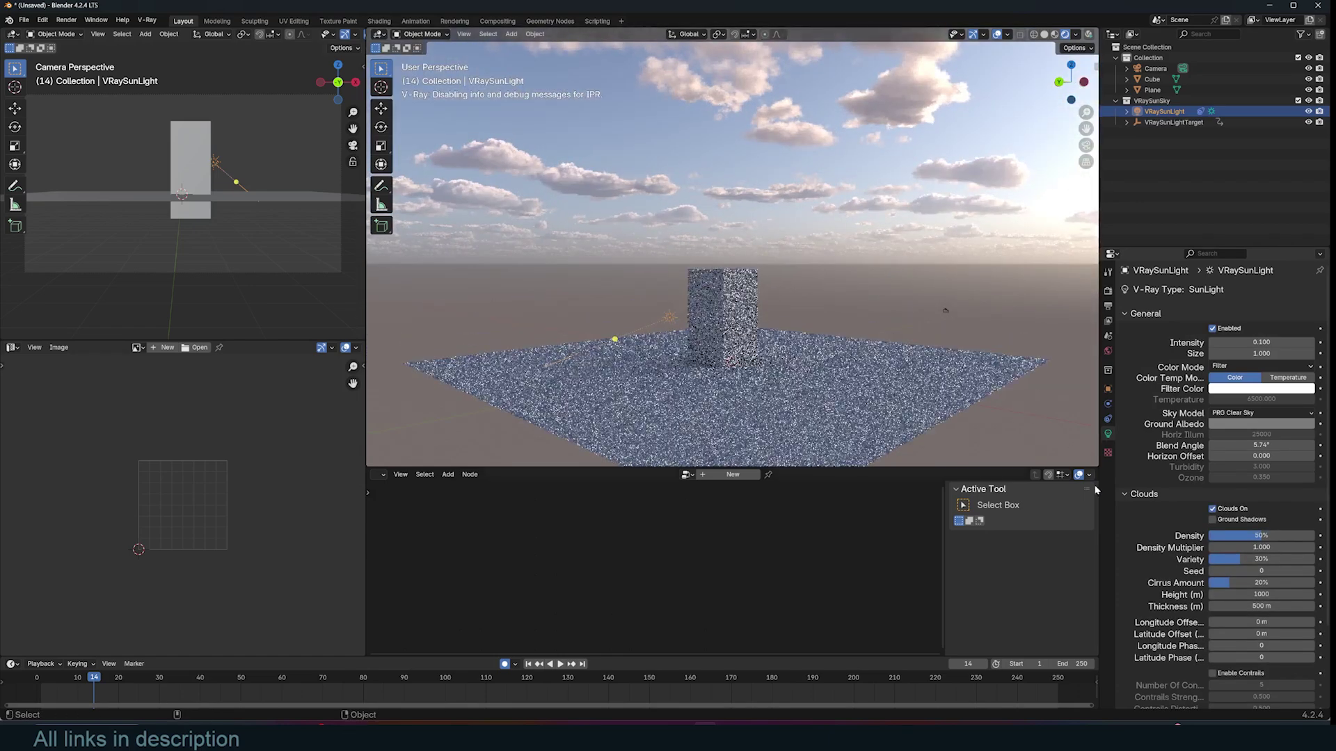
# Set cloud Density to 71%, Variety to 16% and Seed to 55.
pyautogui.moveTo(1252, 536); pyautogui.dragTo(1274, 536)
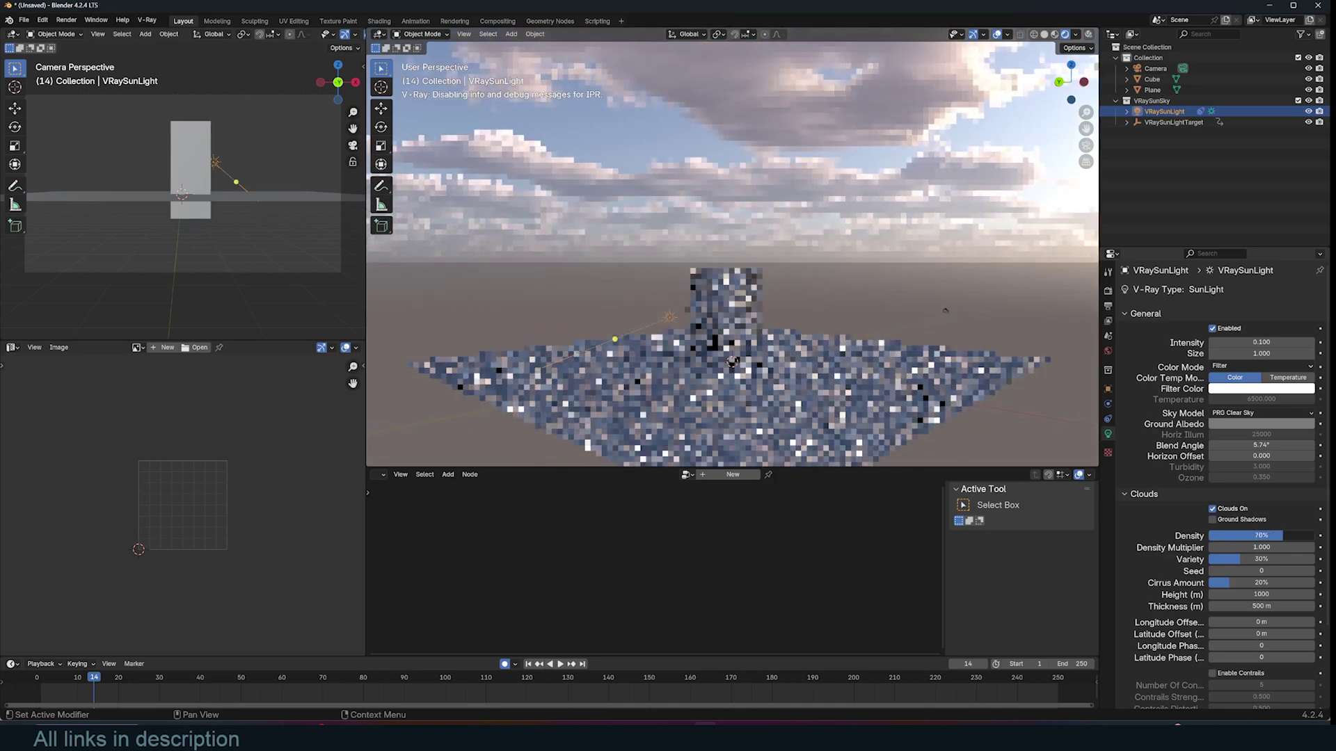
pyautogui.moveTo(699, 162); pyautogui.dragTo(667, 152, button='middle')
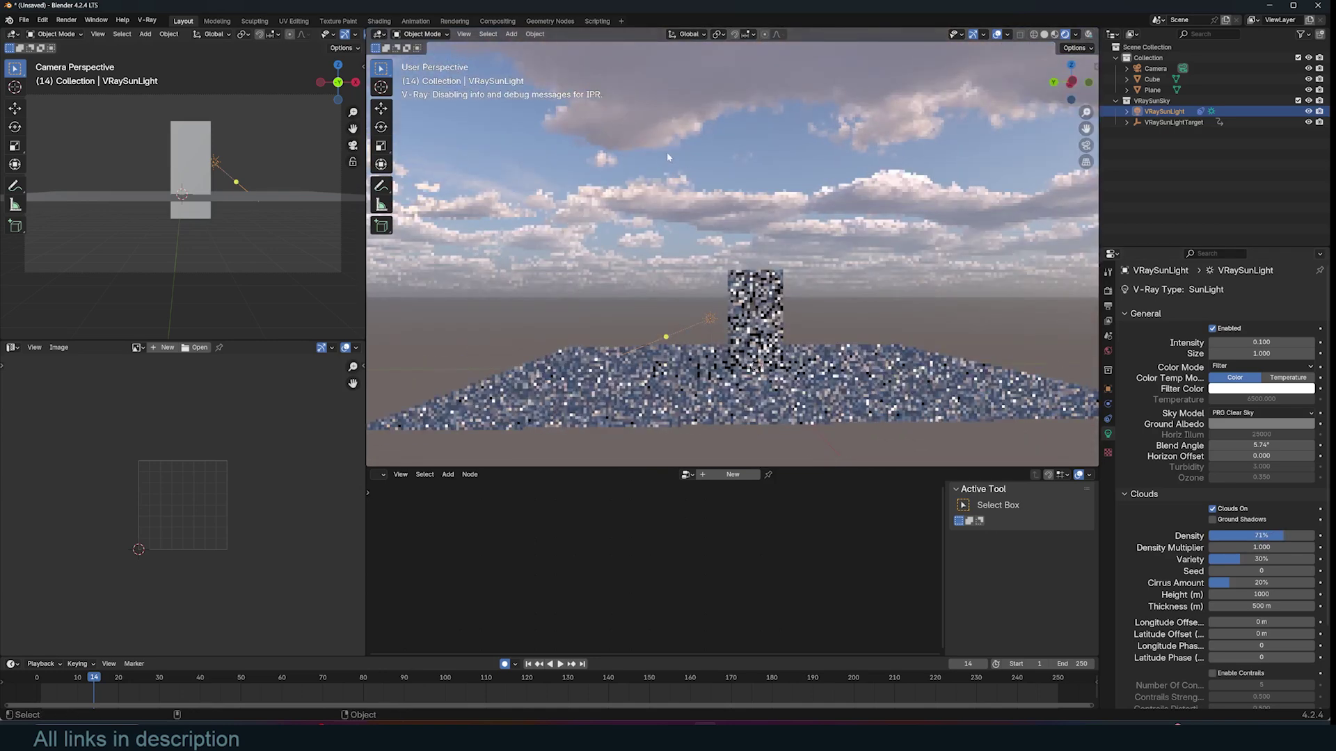
pyautogui.moveTo(1242, 560)
pyautogui.mouseDown()
pyautogui.moveTo(1224, 561)
pyautogui.moveTo(1259, 570)
pyautogui.mouseUp()
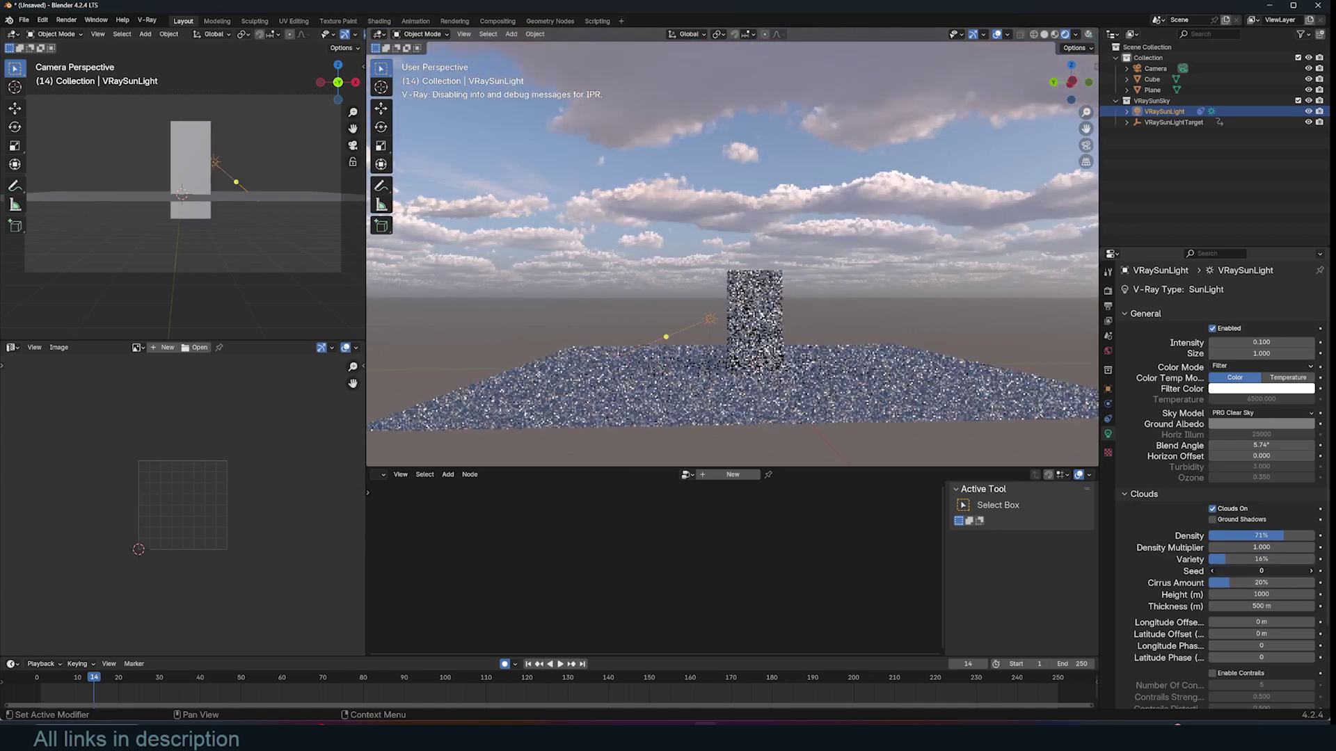
pyautogui.scroll(-2, 1240, 659)
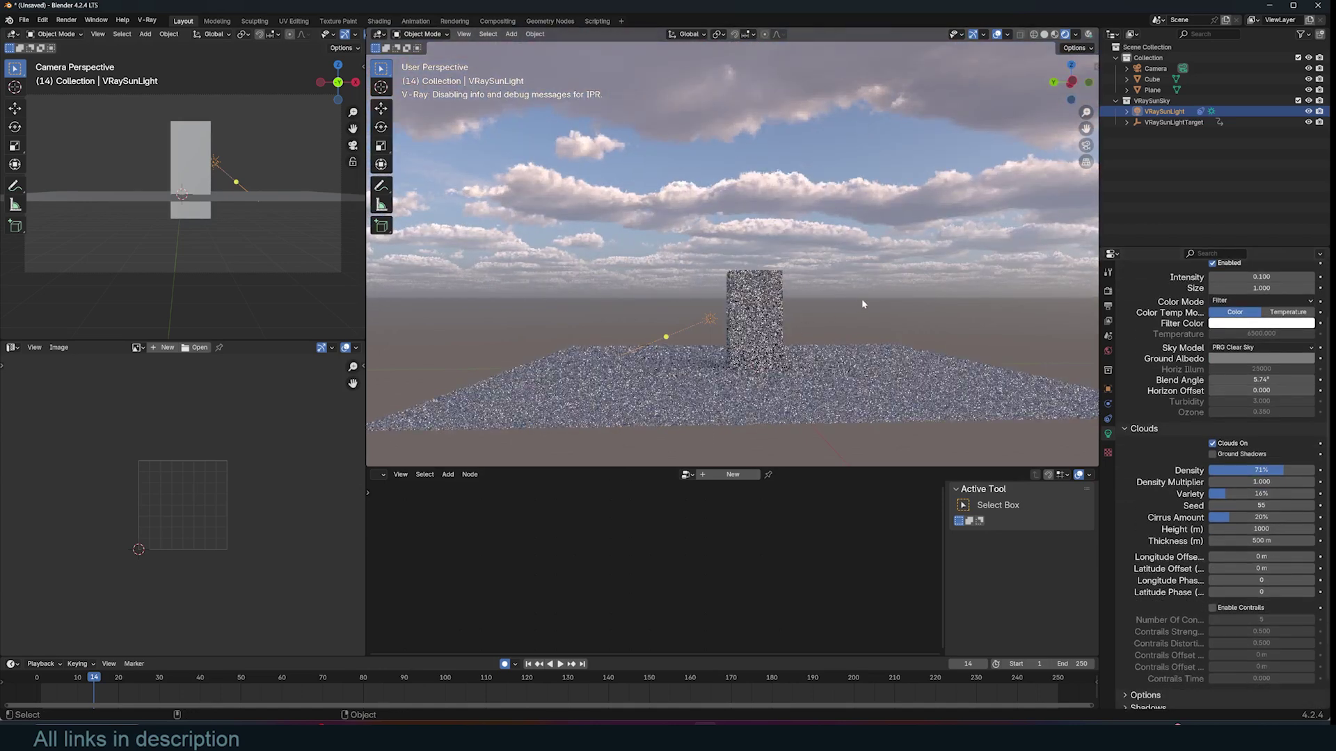
pyautogui.moveTo(862, 304); pyautogui.dragTo(807, 313, button='middle')
pyautogui.scroll(-1, 1190, 551)
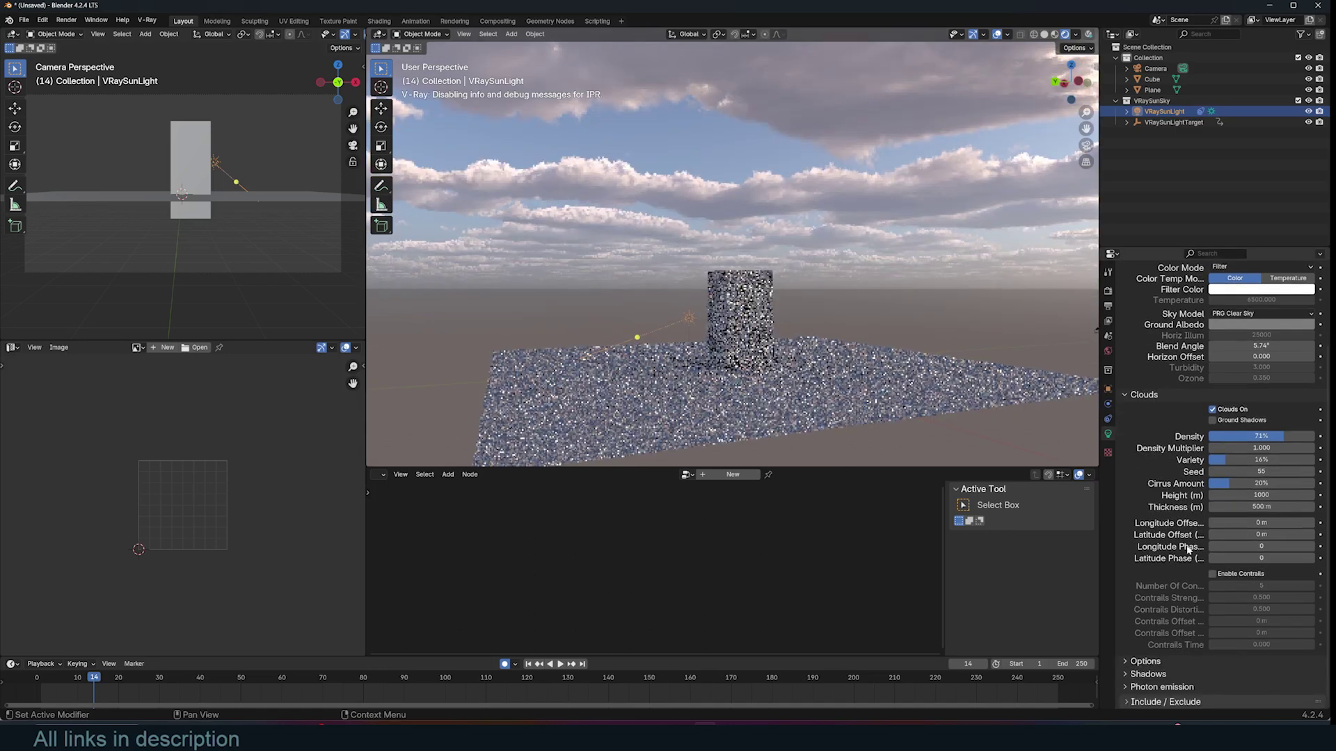
pyautogui.click(702, 358)
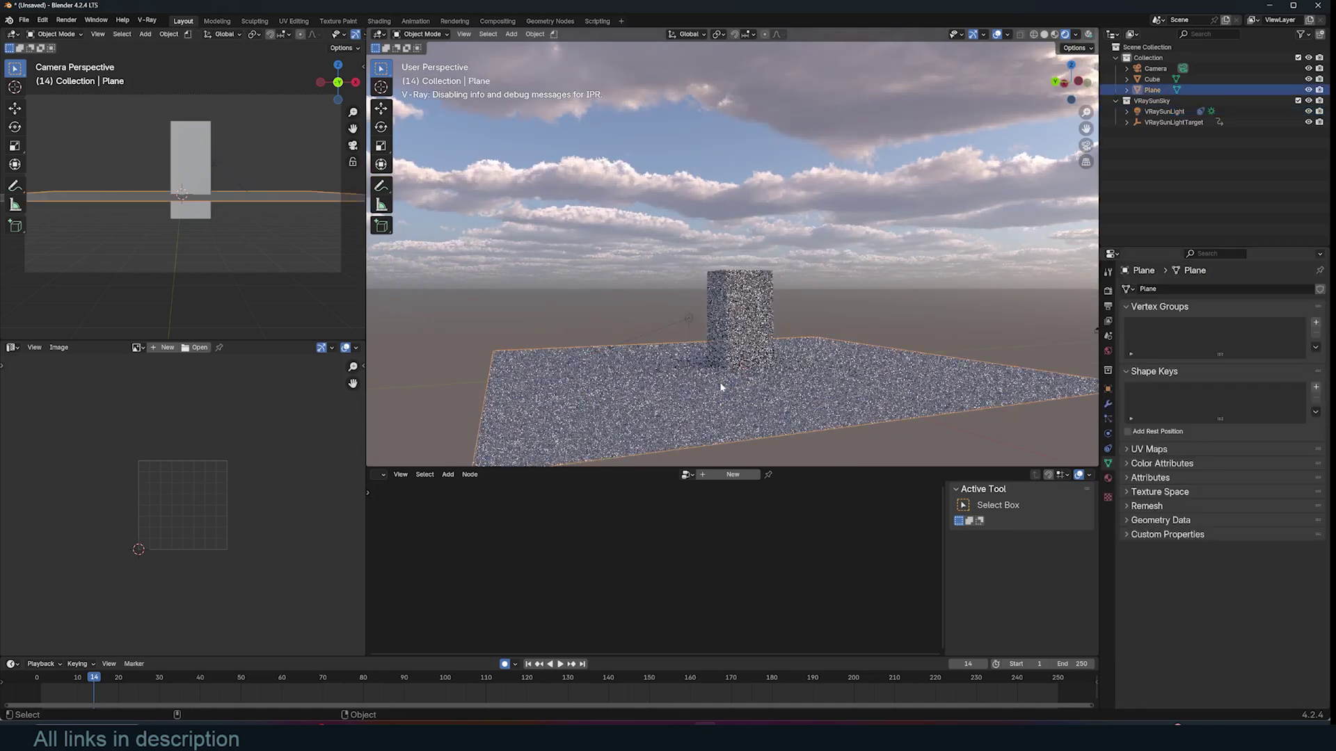
# Enable cloud Ground Shadows on VRaySunLight and move its target to stretch the block's shadow.
pyautogui.click(647, 322)
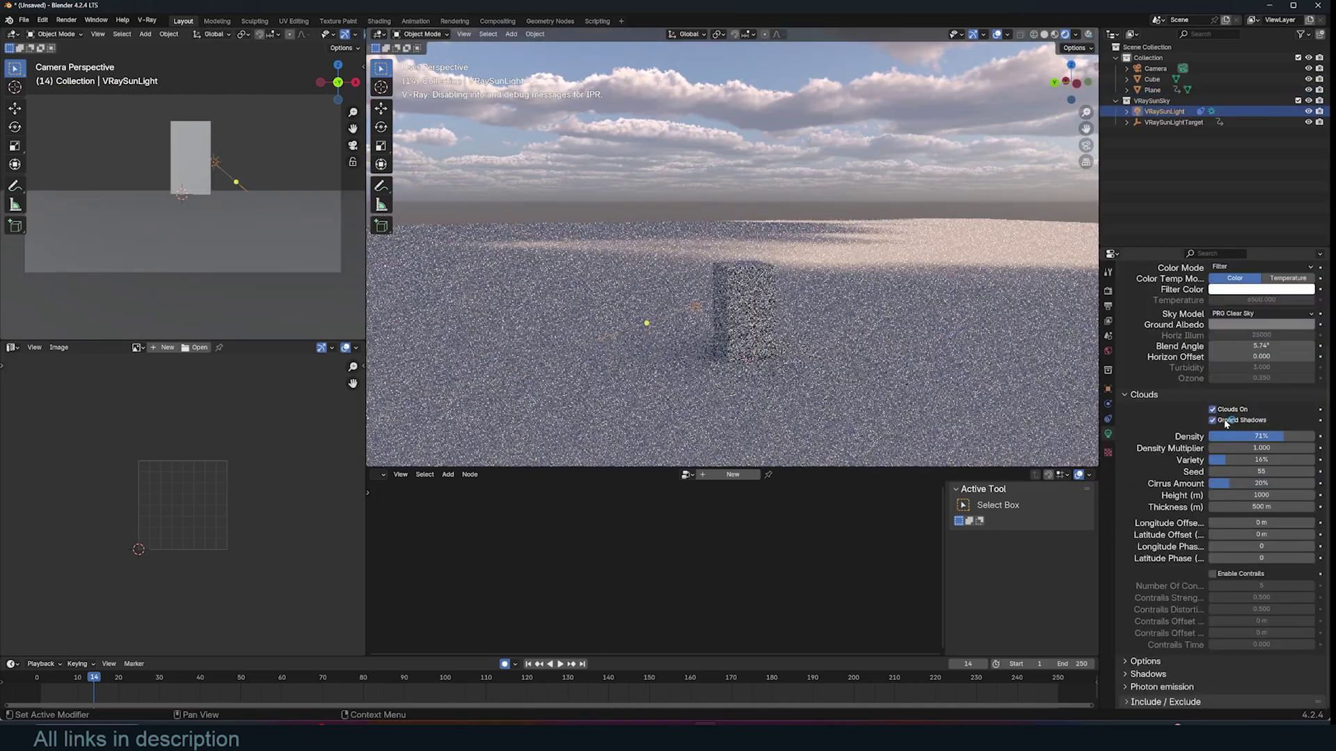
pyautogui.moveTo(828, 294); pyautogui.dragTo(977, 287, button='middle')
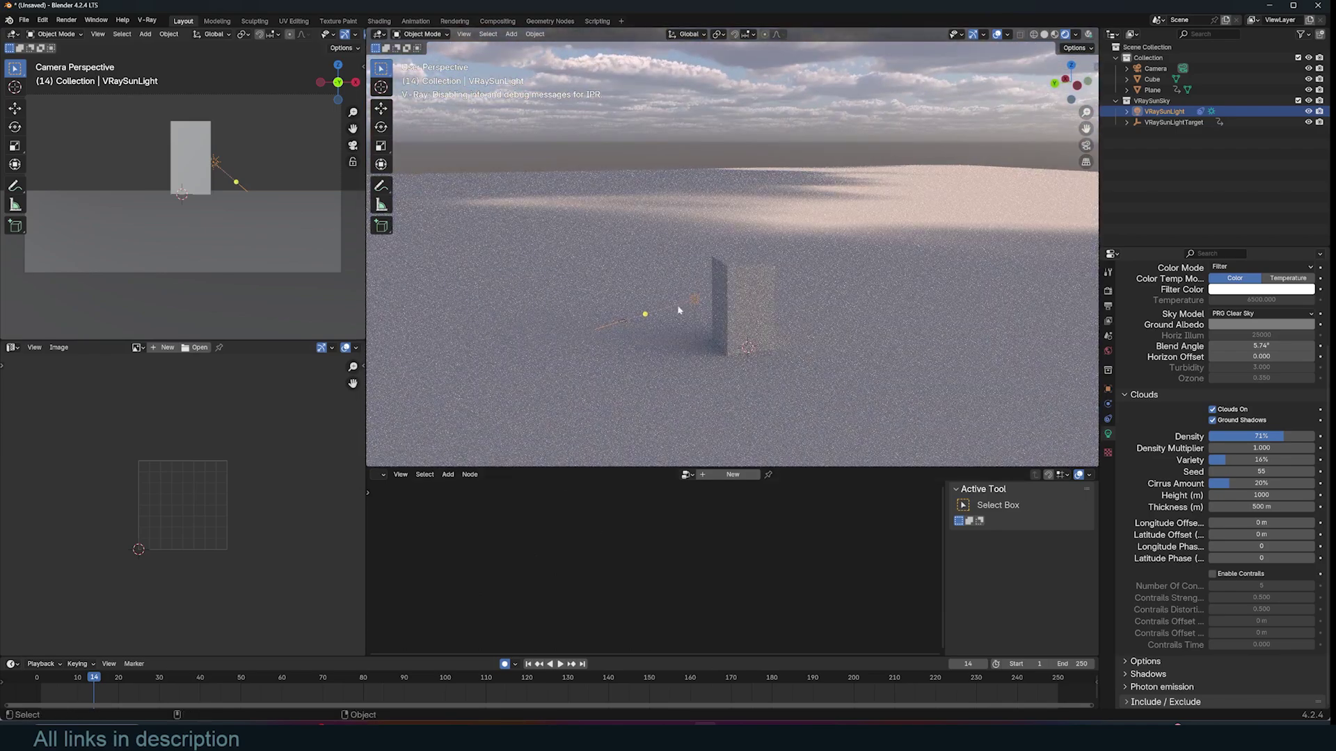
pyautogui.click(625, 320)
pyautogui.press('g')
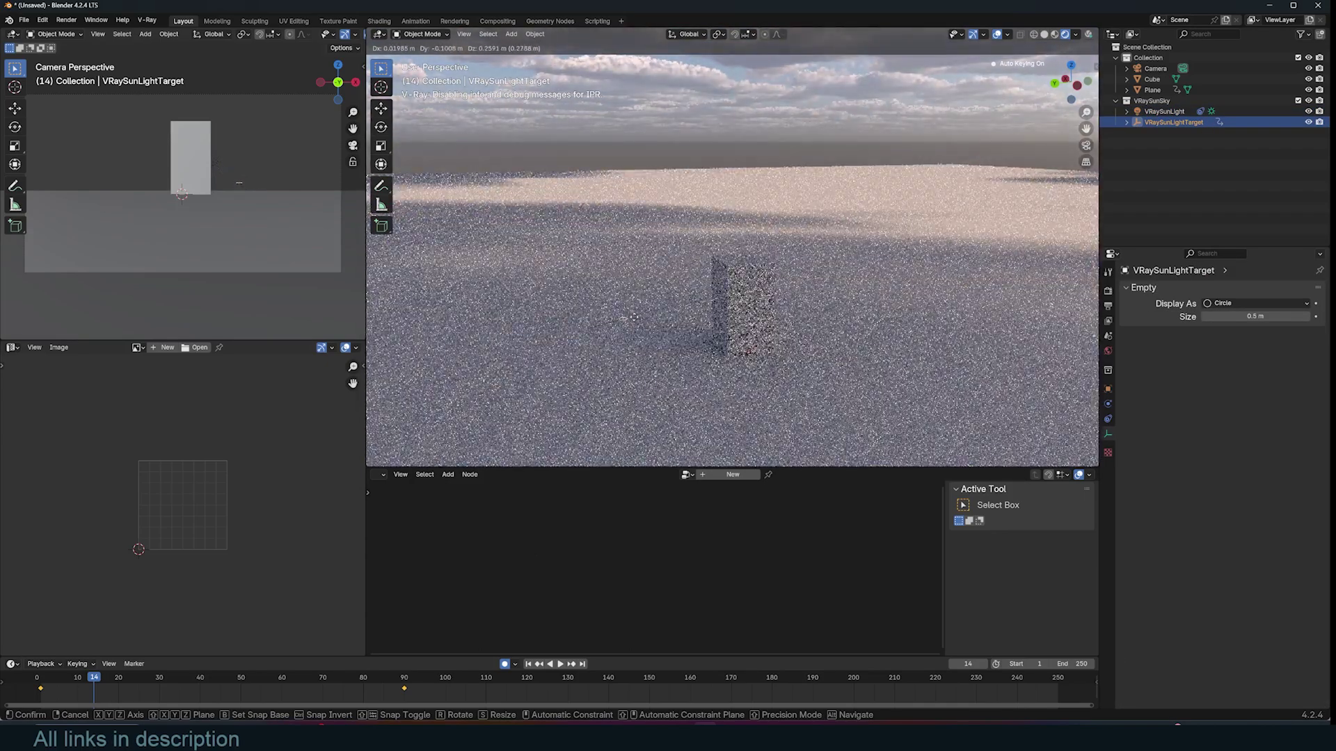
pyautogui.click(635, 318)
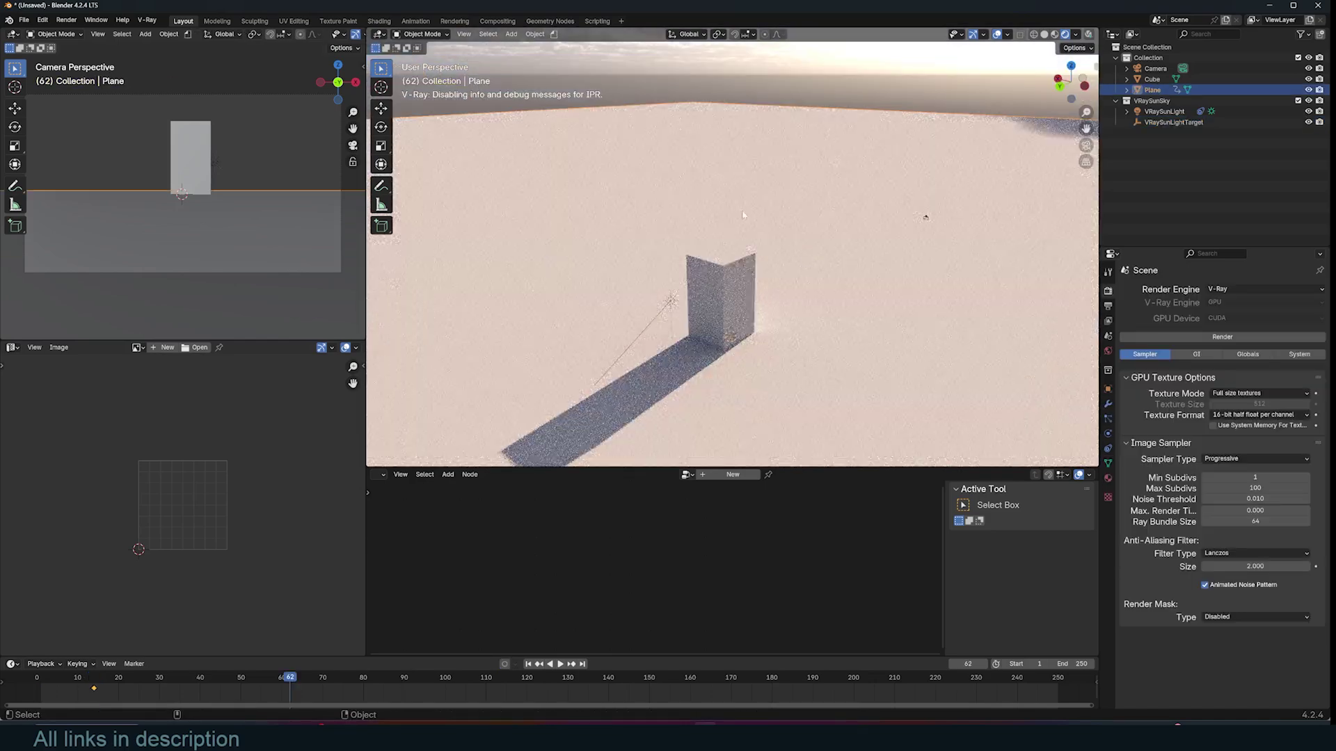
# Start adding a V-Ray Proxy, cancel its file browser, and orbit around the shadowed block.
pyautogui.hotkey('shift', 'a')
pyautogui.moveTo(671, 56)
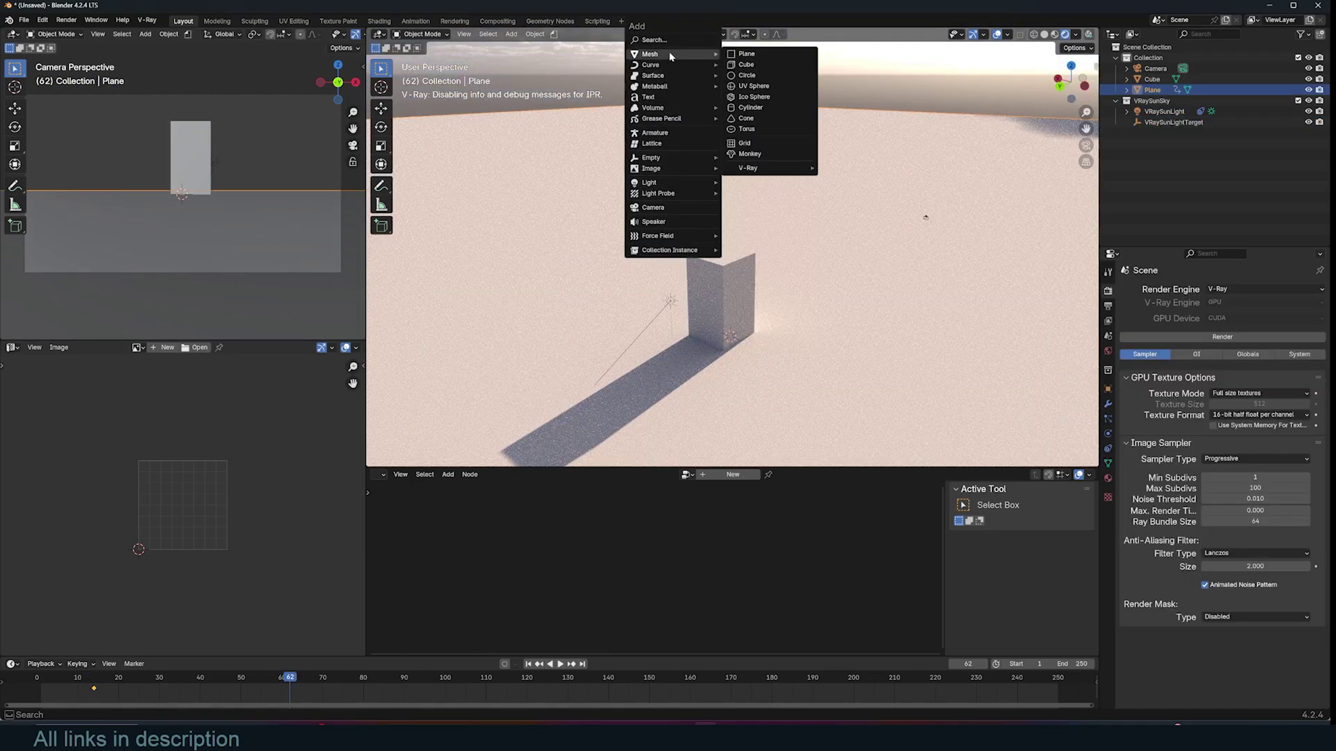
pyautogui.moveTo(769, 169)
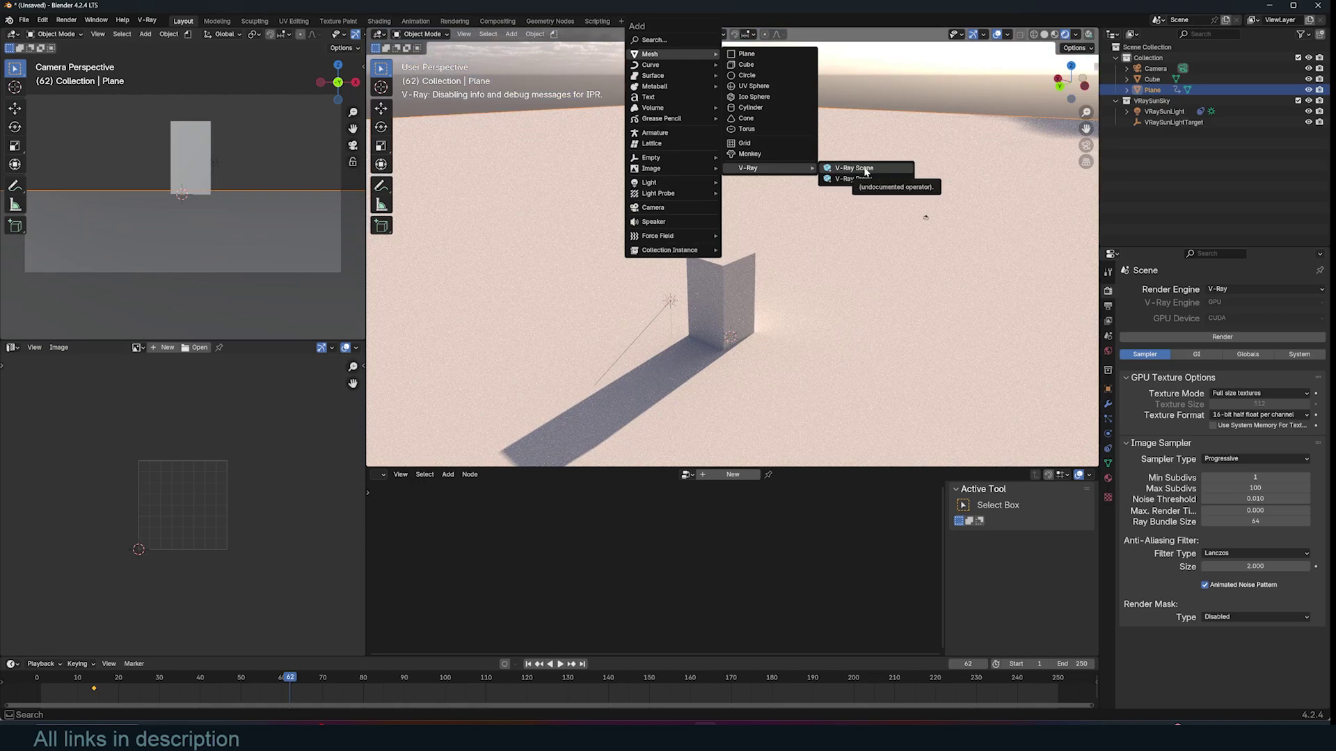
pyautogui.hotkey('shift', 'a')
pyautogui.click(974, 283)
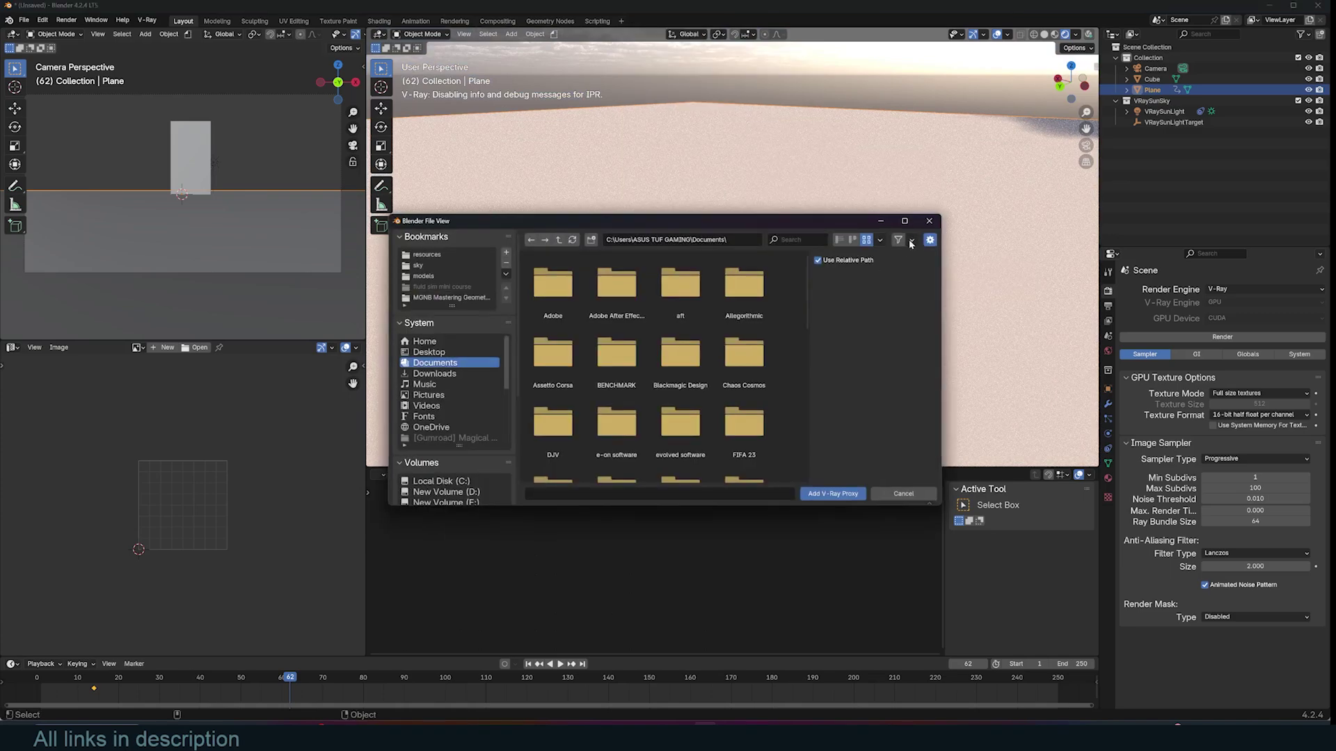
pyautogui.click(930, 221)
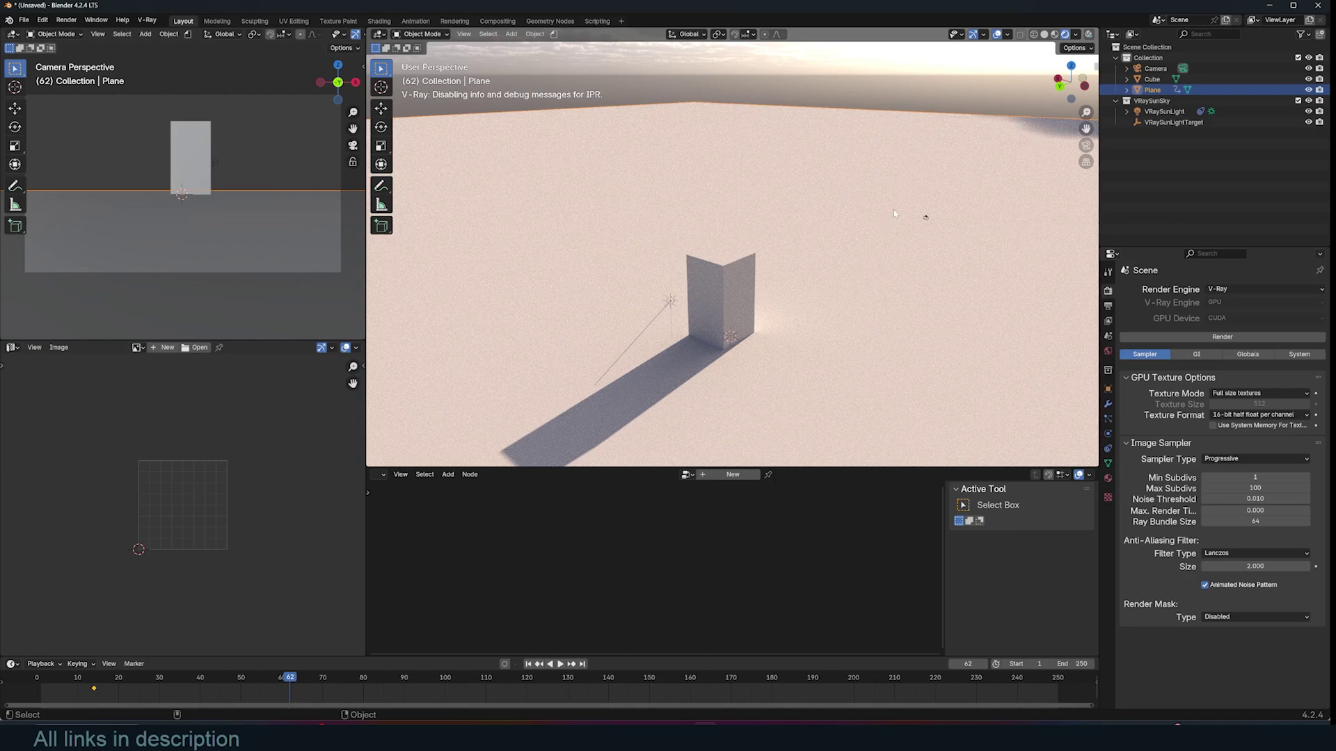
pyautogui.moveTo(893, 210); pyautogui.dragTo(721, 265, button='middle')
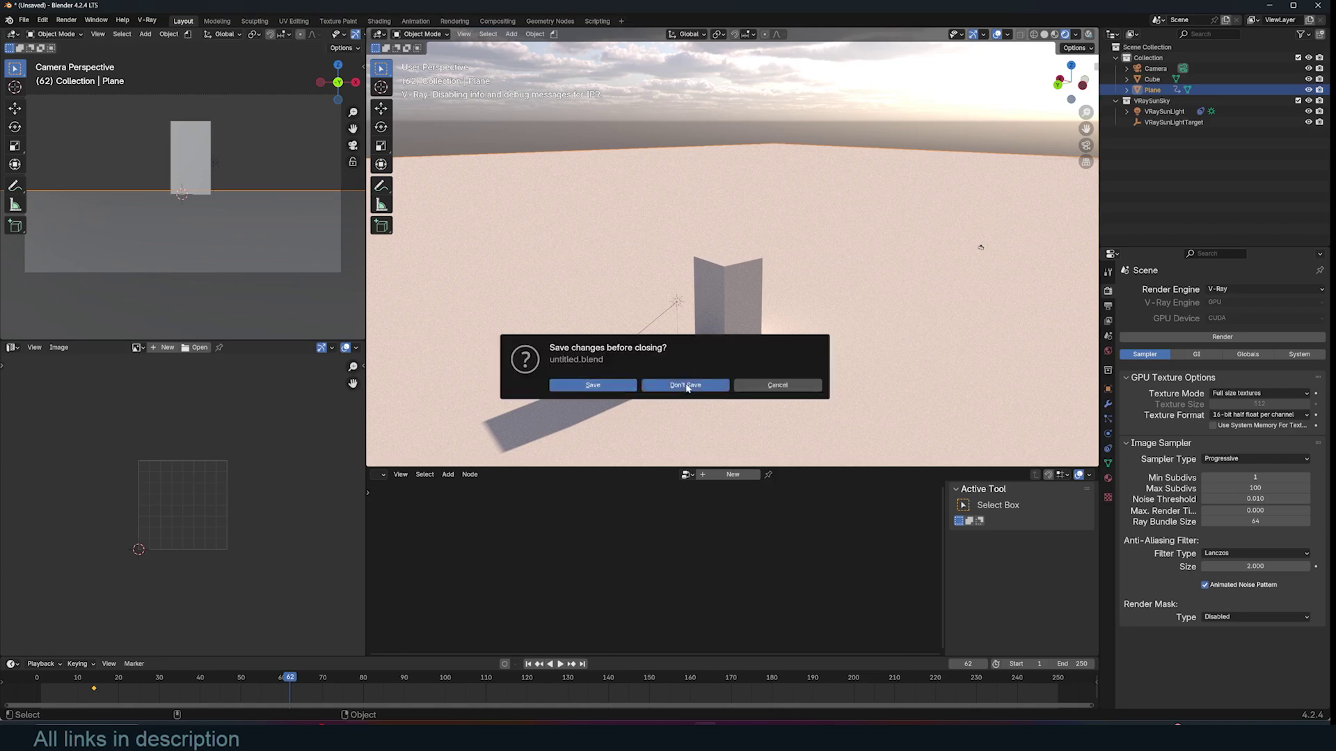
# Discard the test scene, open beach house.blend from recent files, and upgrade it for V-Ray 7.00.10.
pyautogui.click(682, 384)
pyautogui.scroll(-2, 724, 248)
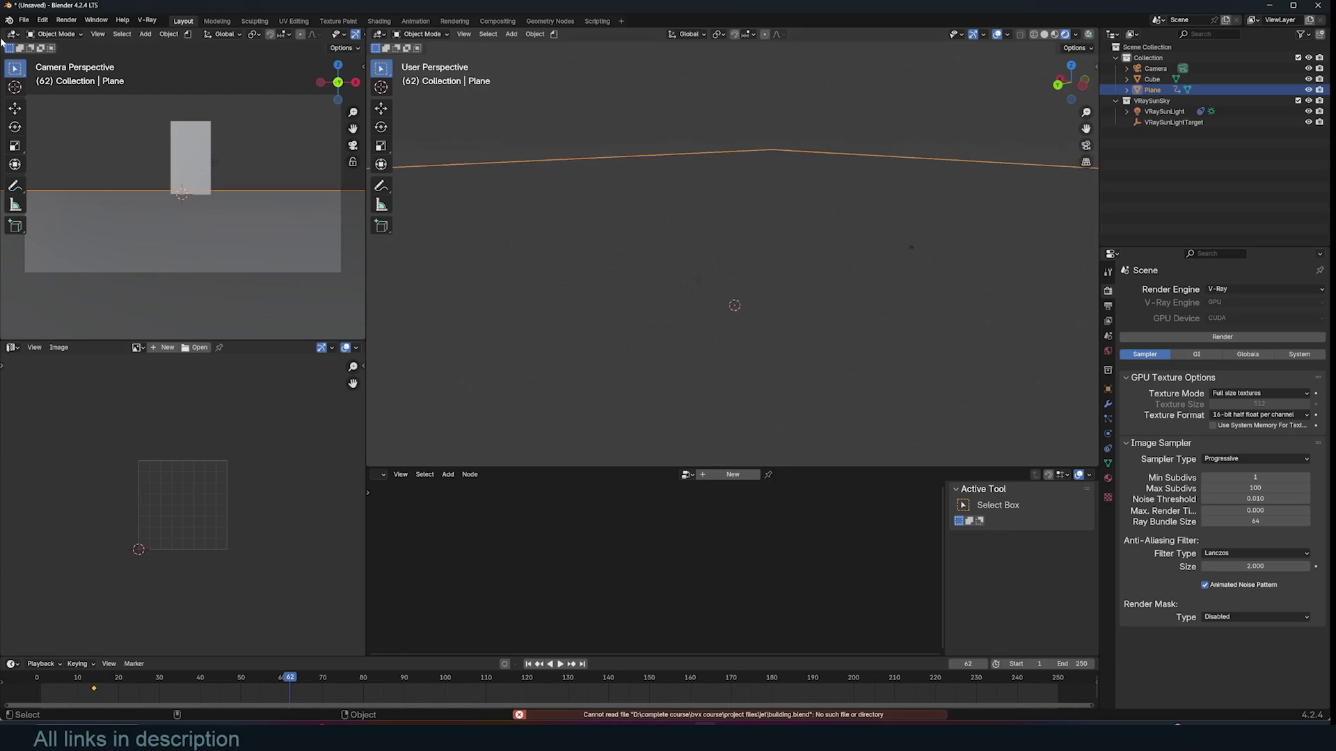
pyautogui.click(29, 21)
pyautogui.moveTo(83, 52)
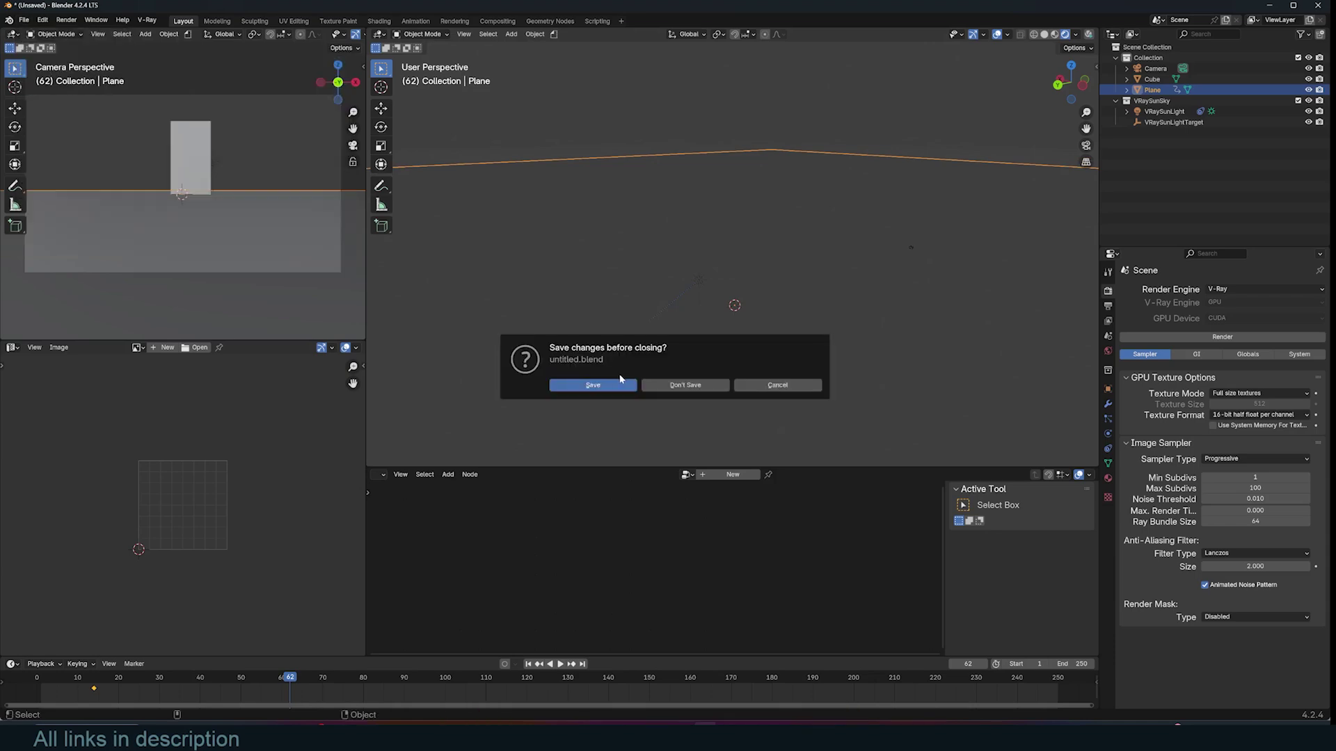
pyautogui.click(686, 385)
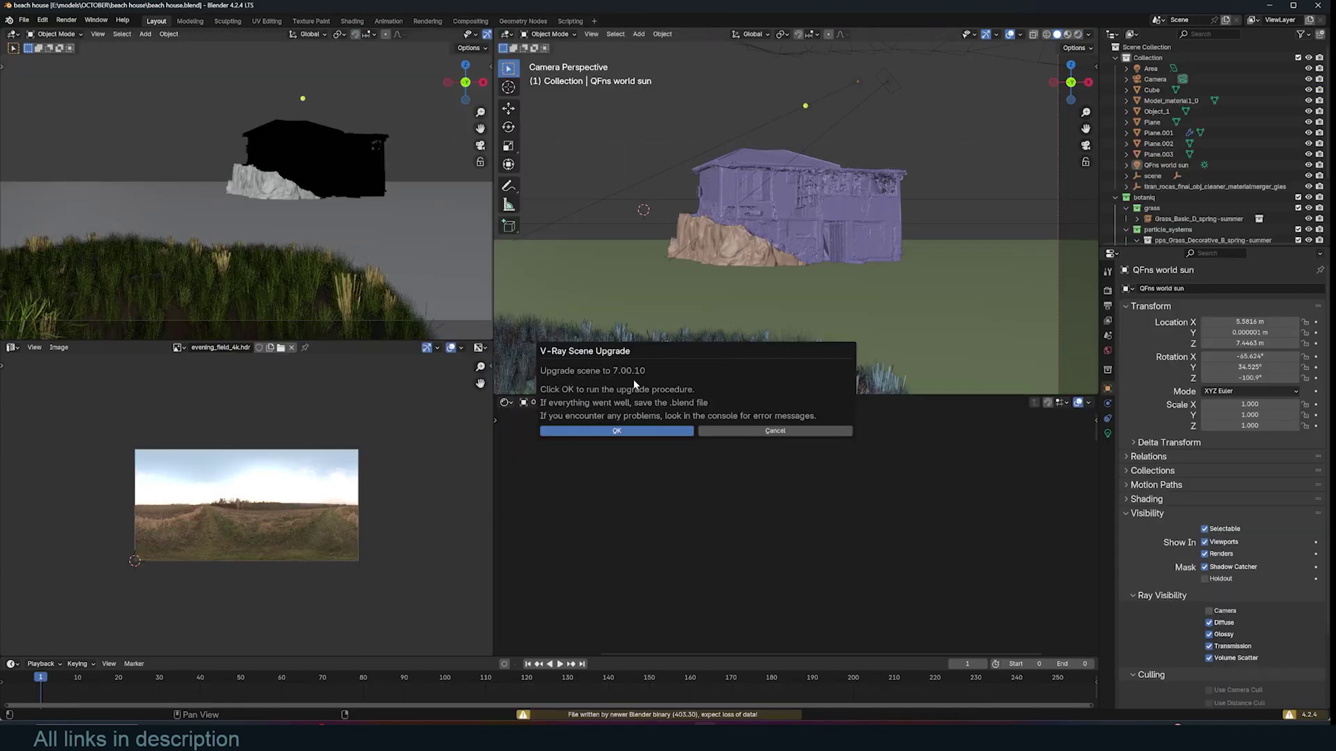
pyautogui.click(640, 429)
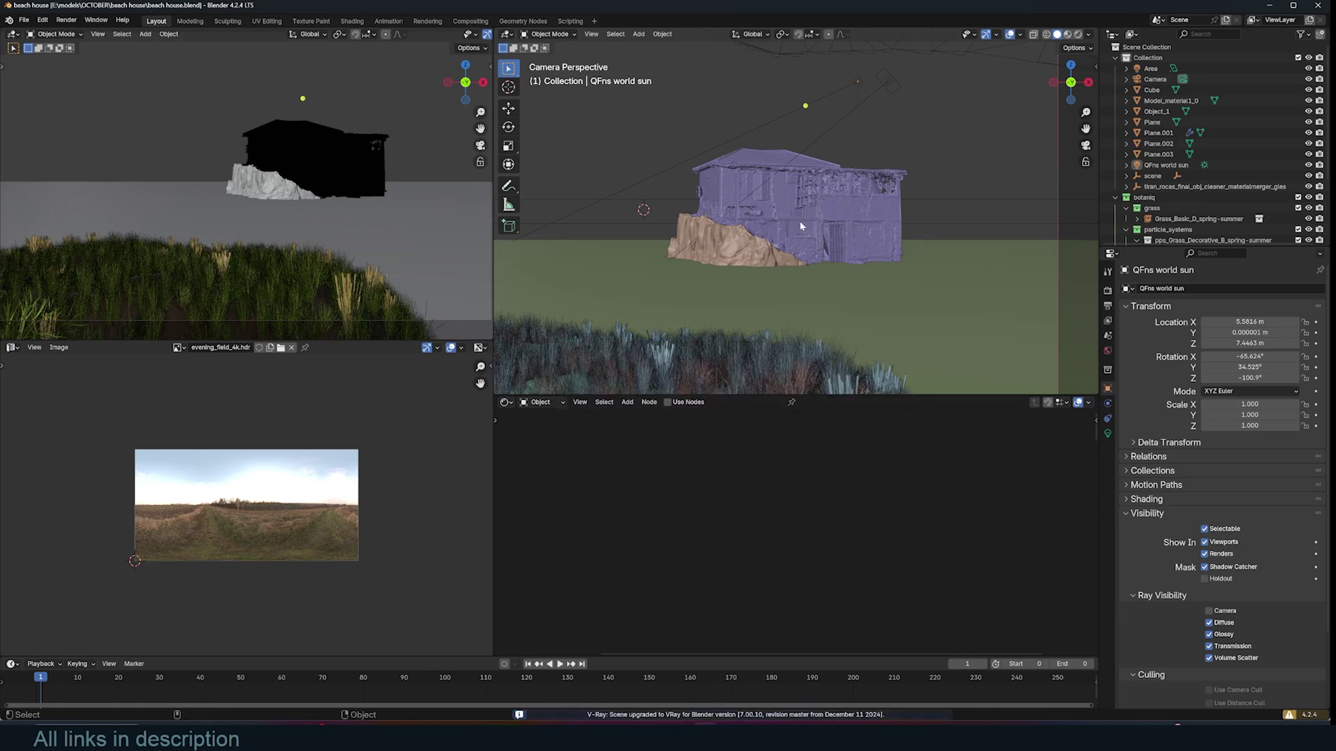
pyautogui.moveTo(799, 219); pyautogui.dragTo(779, 195, button='middle')
# Set the viewport to Rendered and change the render engine from Cycles to V-Ray.
pyautogui.click(1078, 34)
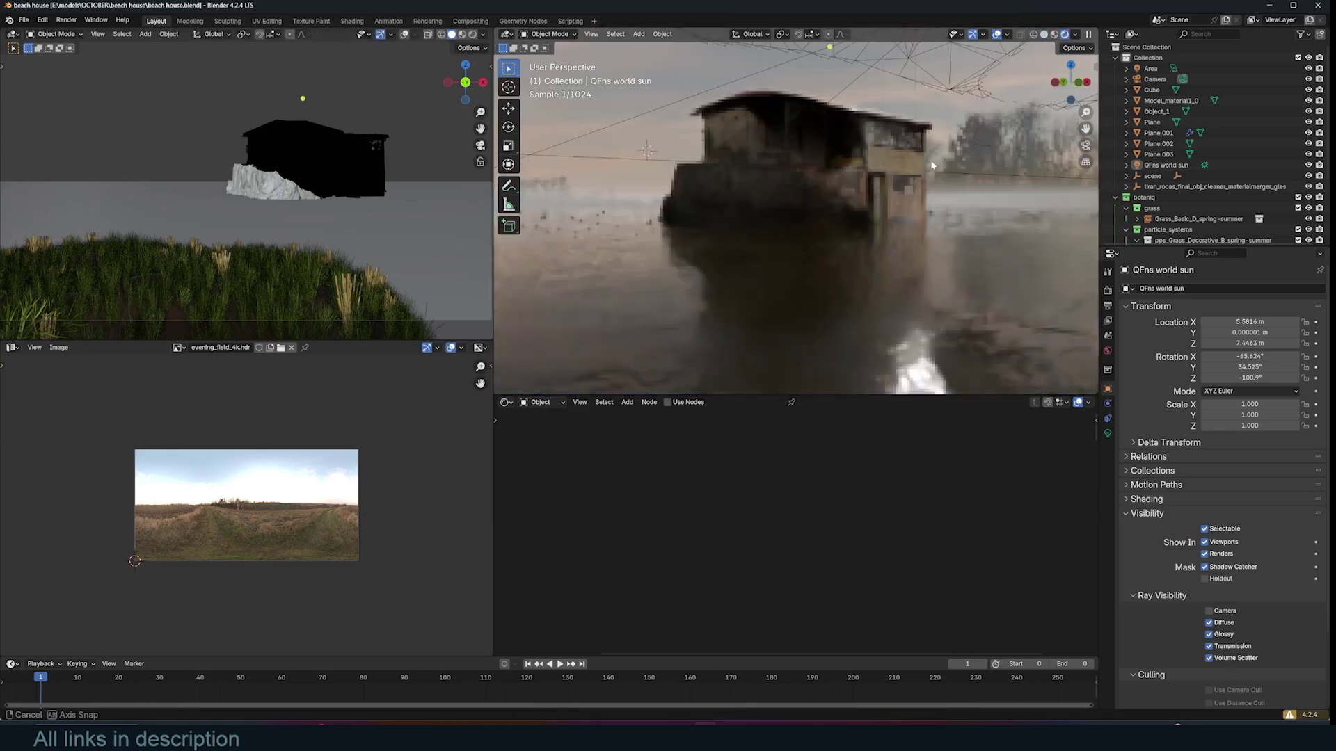
pyautogui.scroll(-3, 931, 165)
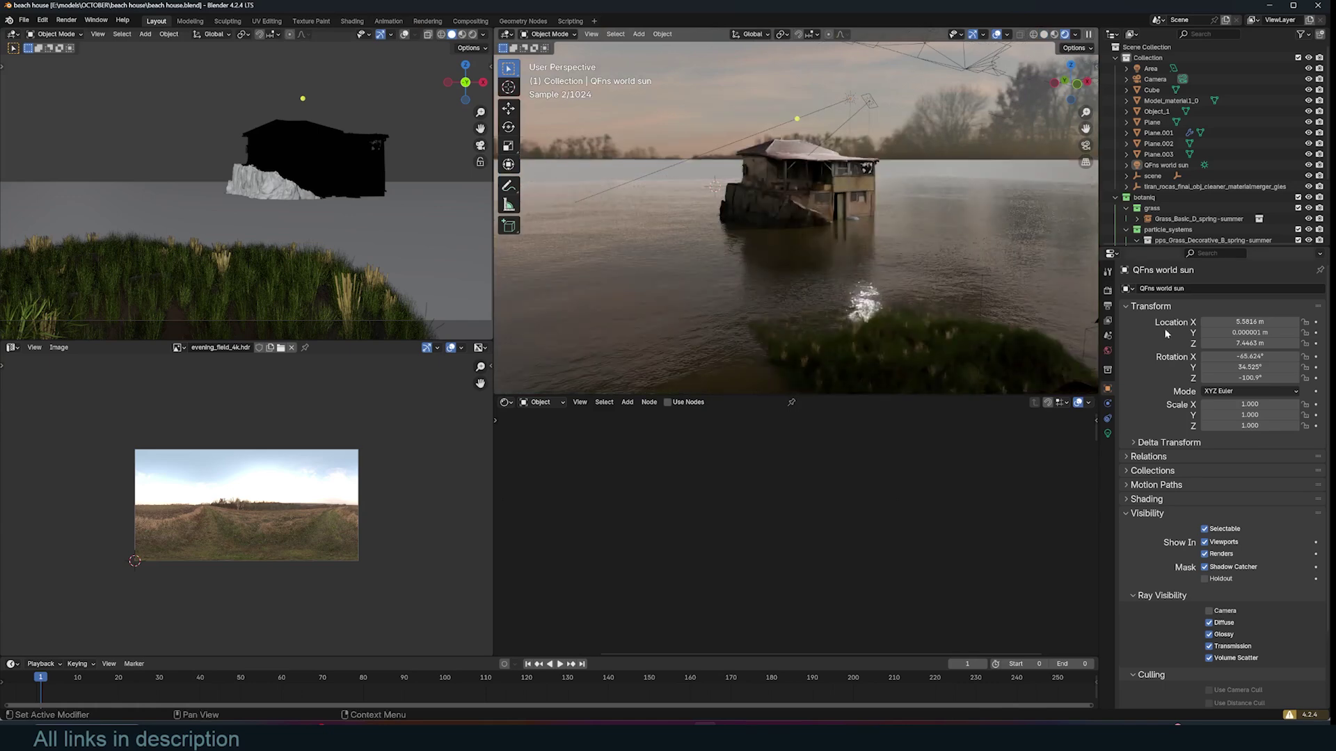
pyautogui.click(1107, 290)
pyautogui.scroll(3, 875, 201)
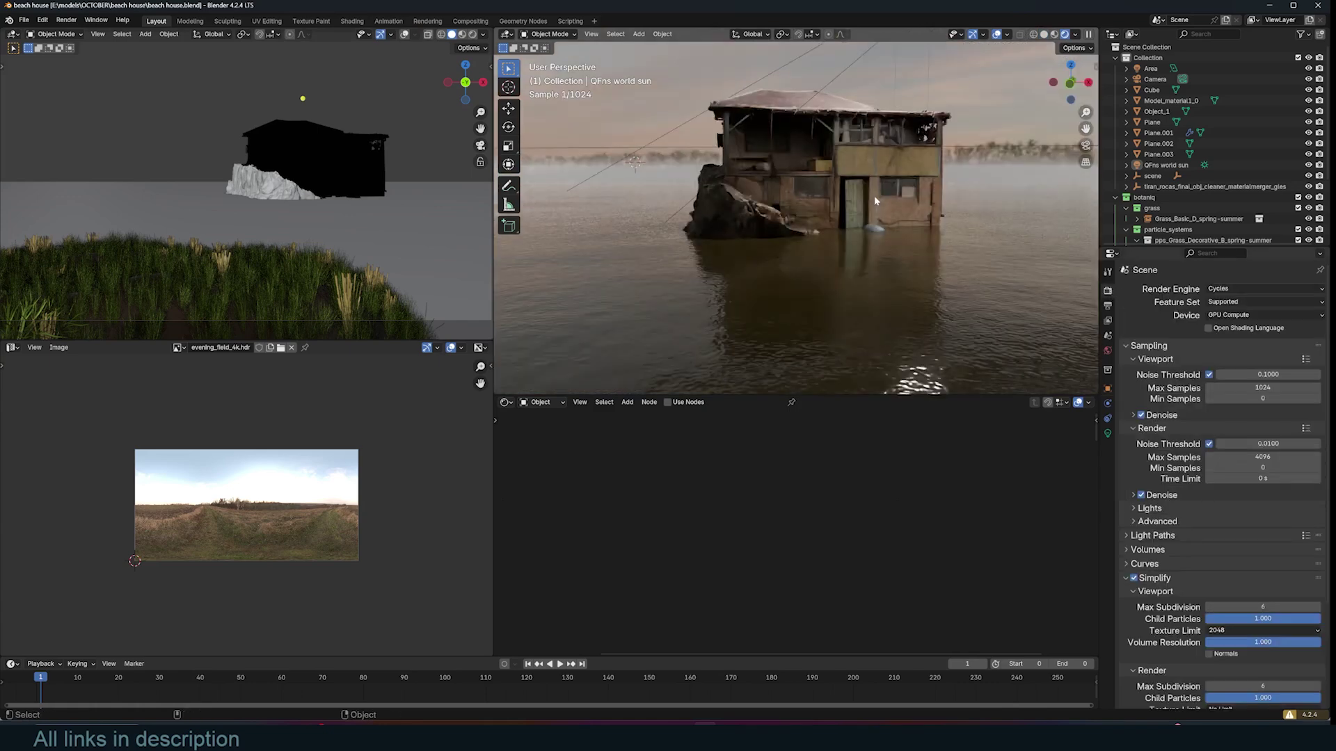
pyautogui.moveTo(874, 195)
pyautogui.mouseDown(button='middle')
pyautogui.moveTo(874, 209)
pyautogui.moveTo(854, 188)
pyautogui.mouseUp(button='middle')
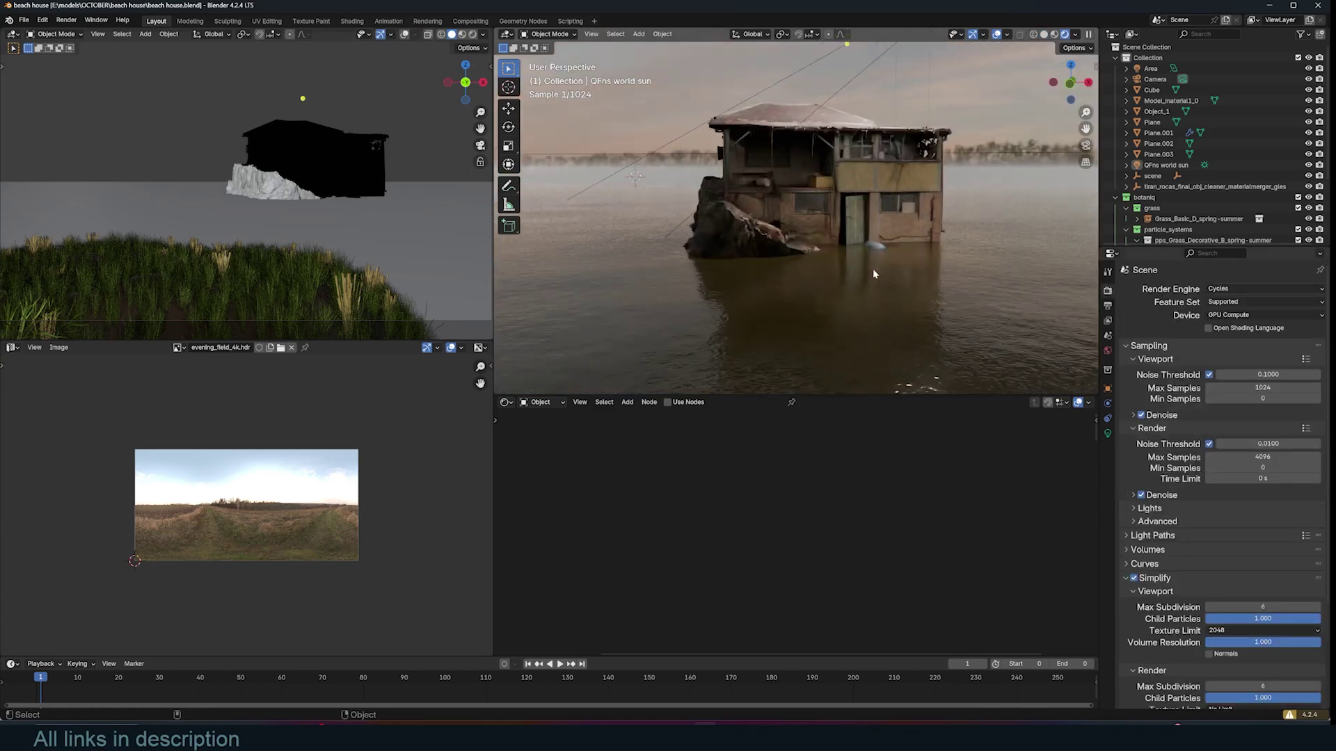
pyautogui.click(1255, 288)
pyautogui.click(1243, 336)
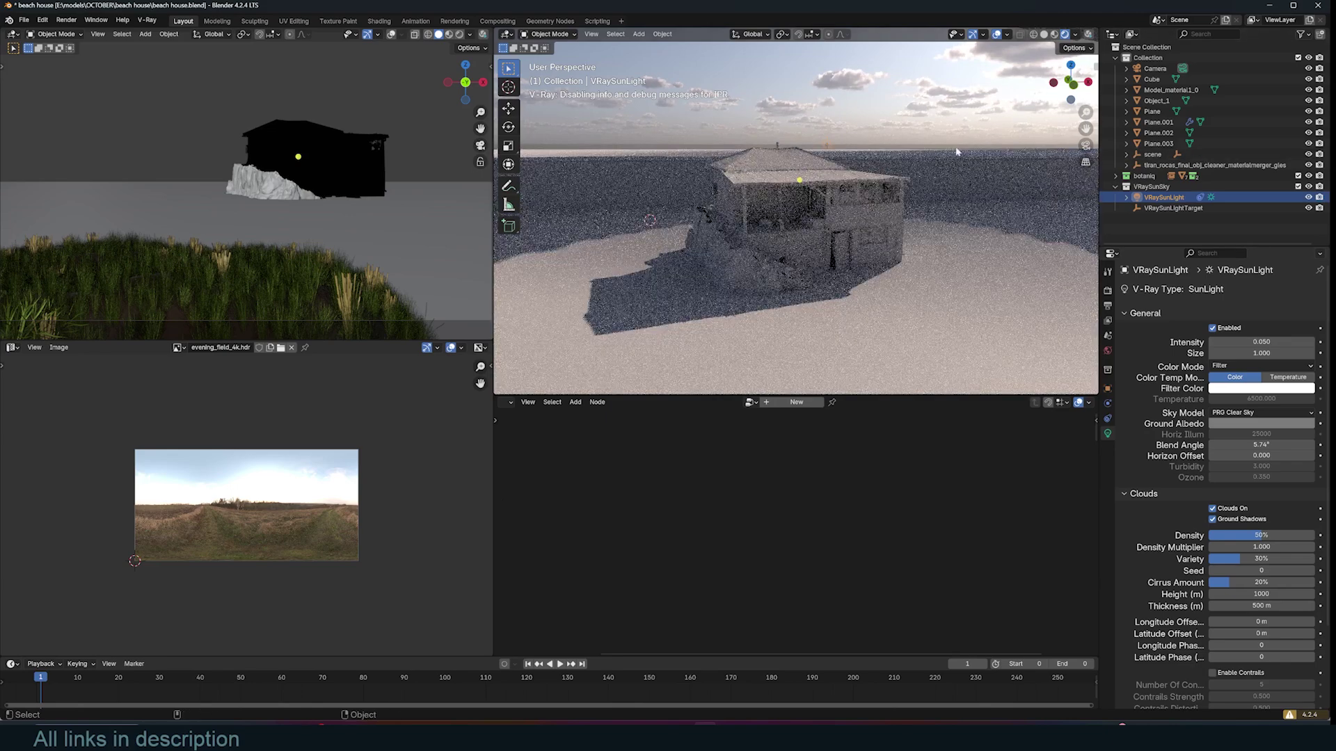
# View through the camera, render in the V-Ray Frame Buffer, and show the Shader Editor below.
pyautogui.press('KP_0')
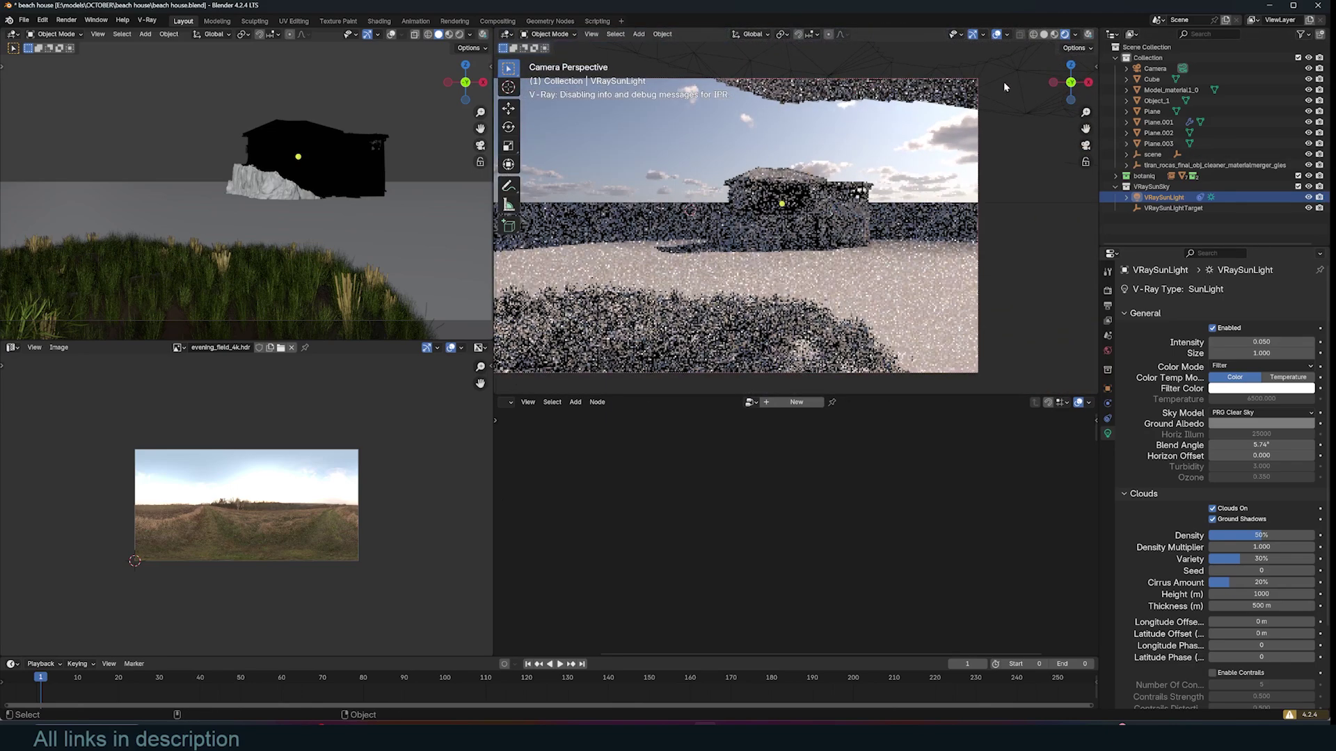
pyautogui.click(1089, 34)
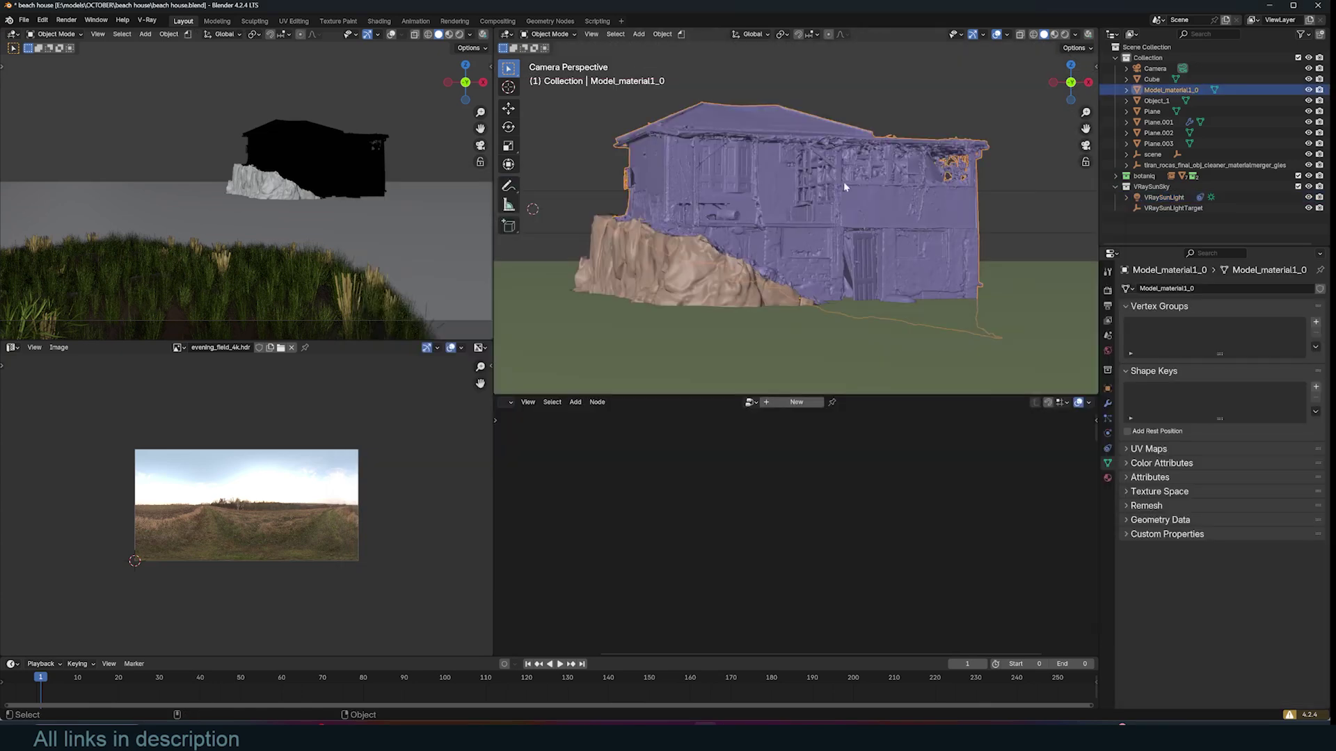
pyautogui.click(506, 402)
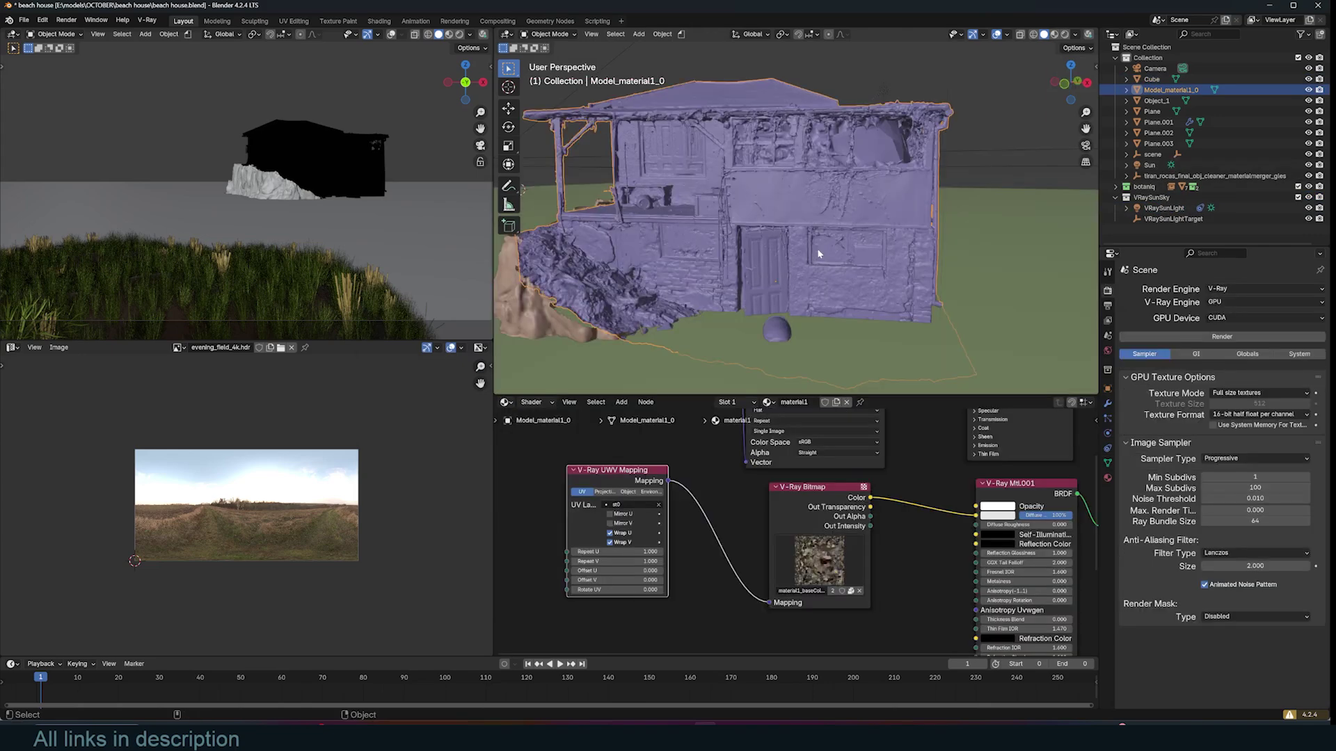